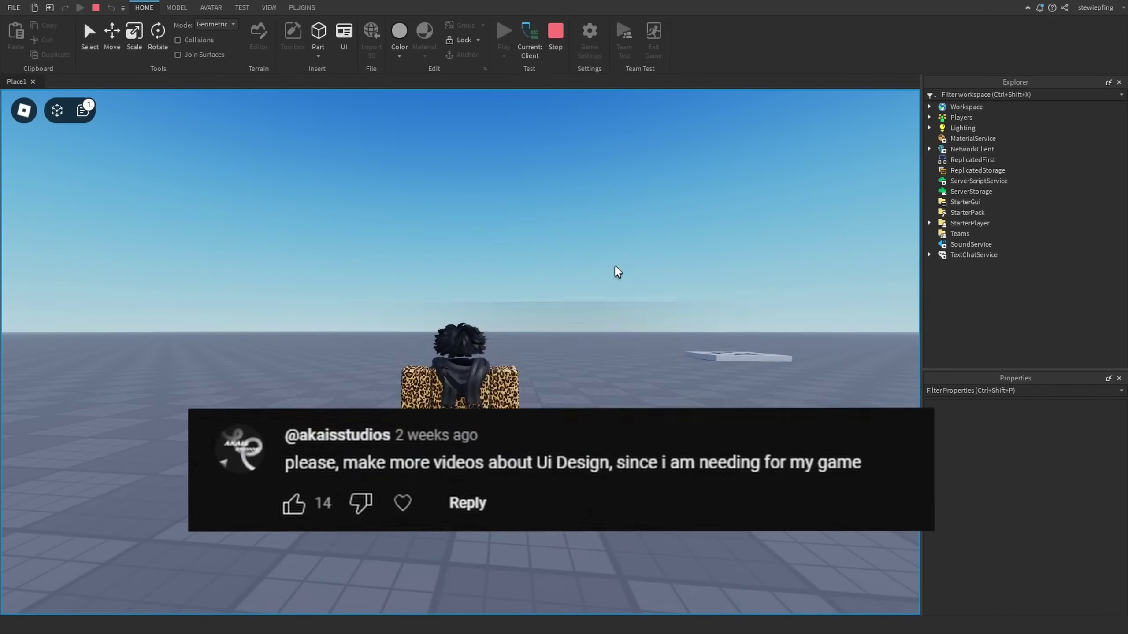
pyautogui.press('s')
pyautogui.press('w')
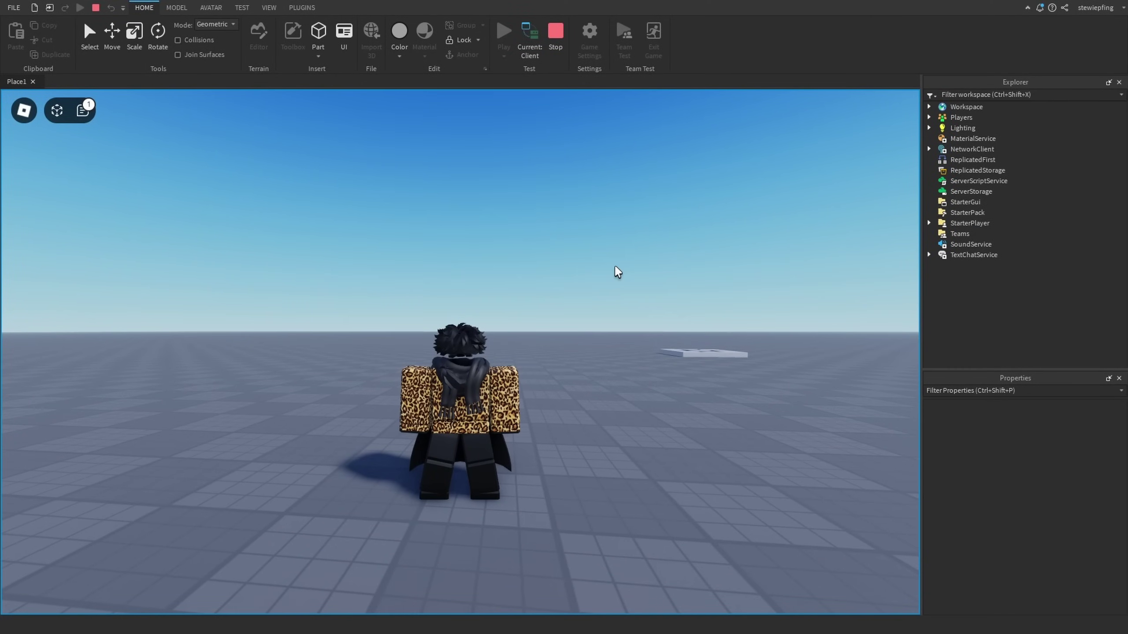
pyautogui.moveTo(615, 267); pyautogui.dragTo(614, 268, button='right')
pyautogui.press('w')
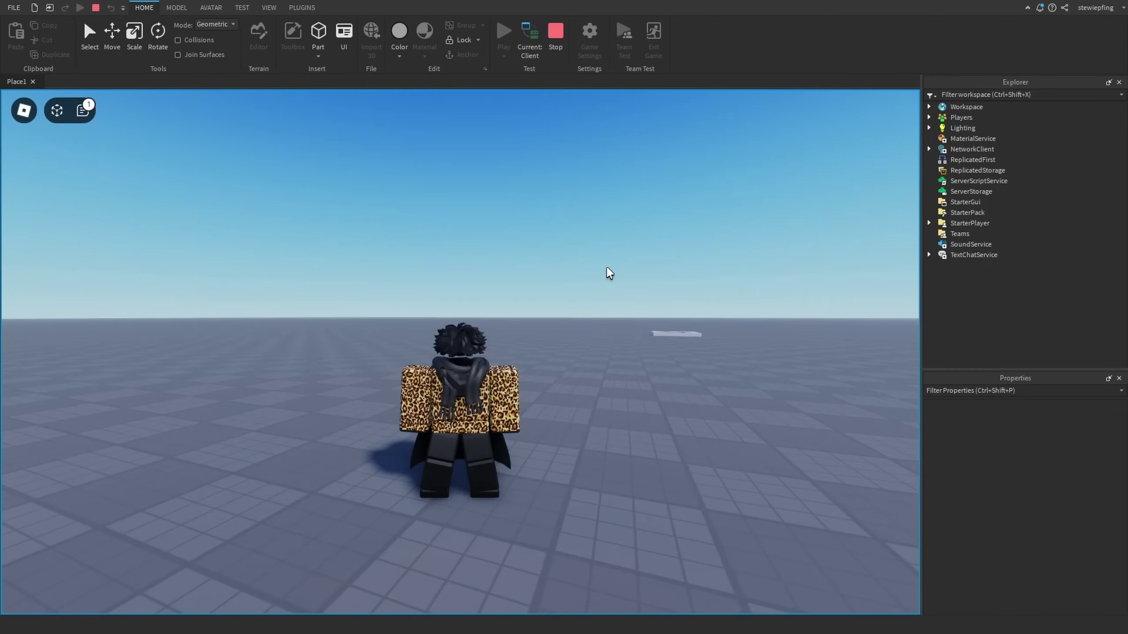
pyautogui.moveTo(607, 267); pyautogui.dragTo(607, 264, button='right')
pyautogui.scroll(1, 607, 268)
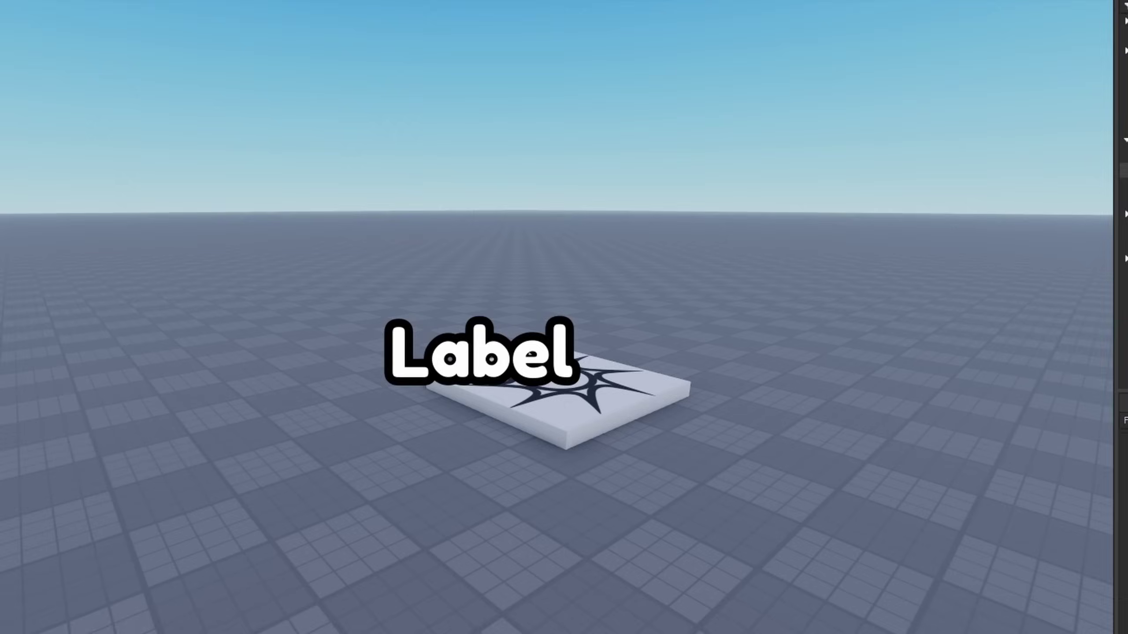
pyautogui.moveTo(872, 227); pyautogui.dragTo(524, 466, button='right')
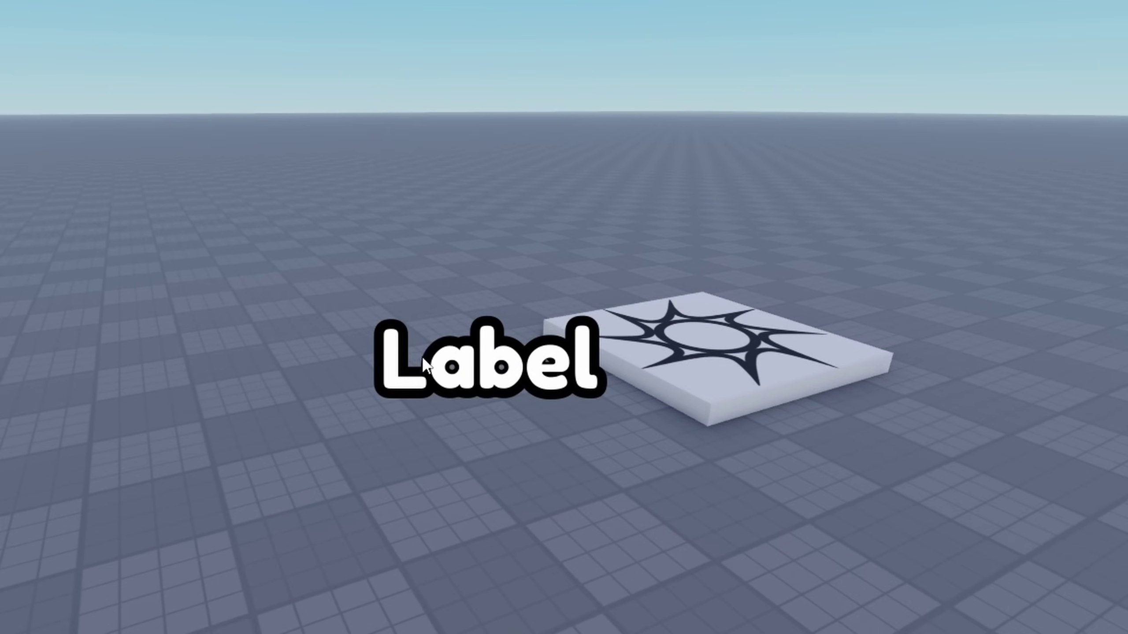
pyautogui.moveTo(422, 359); pyautogui.dragTo(402, 358, button='right')
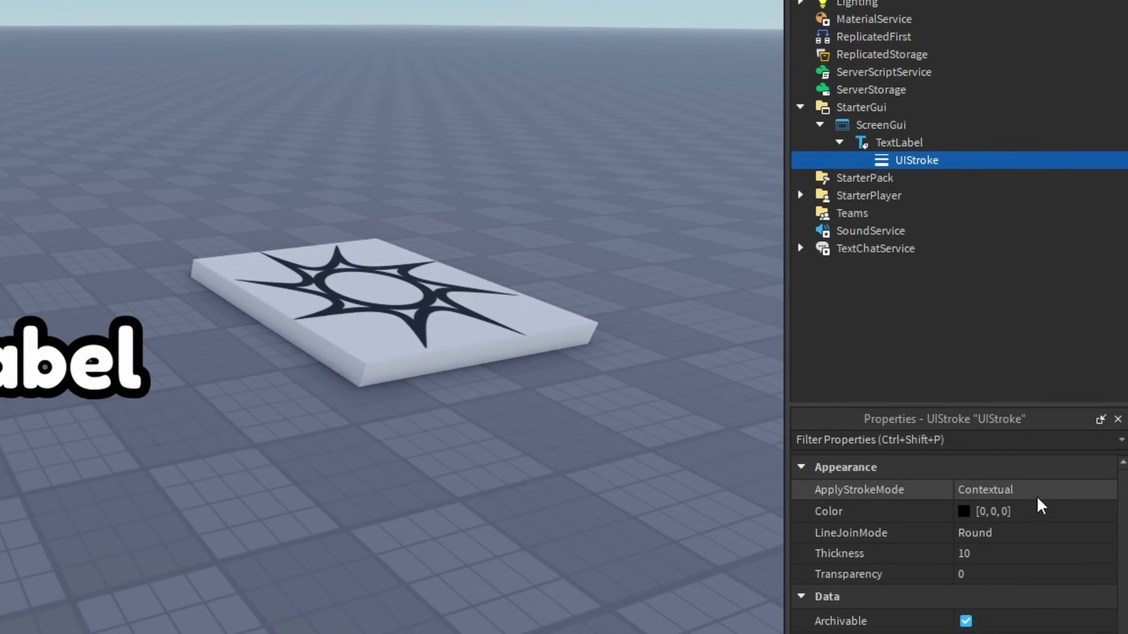
# - Set the LineJoinMode of the TextLabel's UIStroke to Miter
pyautogui.click(990, 535)
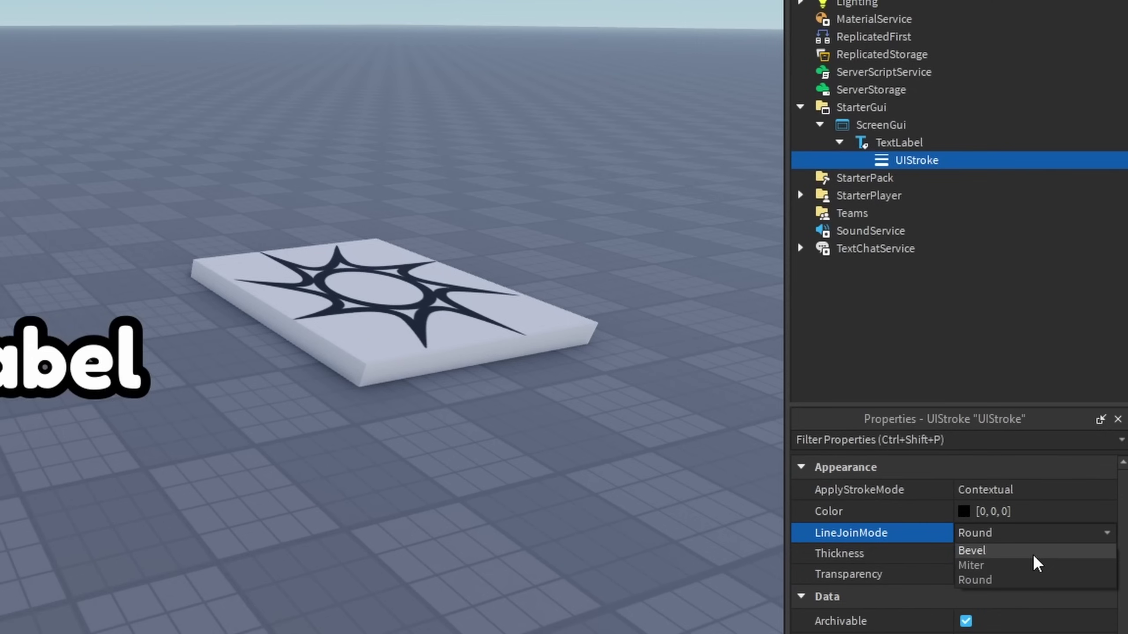
pyautogui.click(1000, 568)
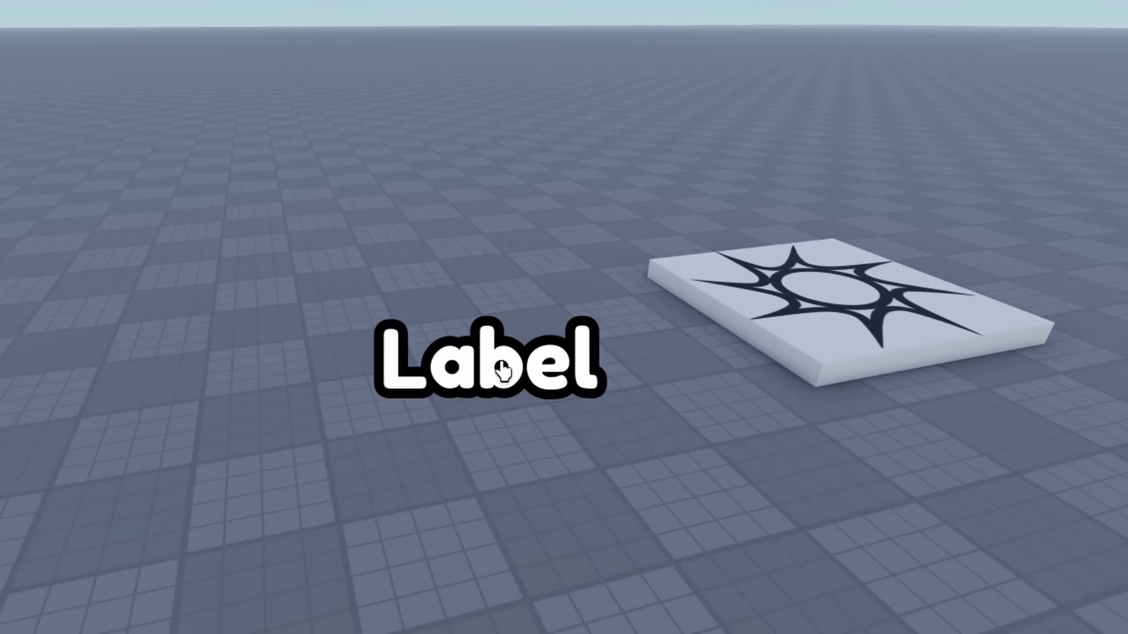
pyautogui.moveTo(672, 462); pyautogui.dragTo(651, 470, button='right')
pyautogui.moveTo(460, 411); pyautogui.dragTo(445, 462, button='right')
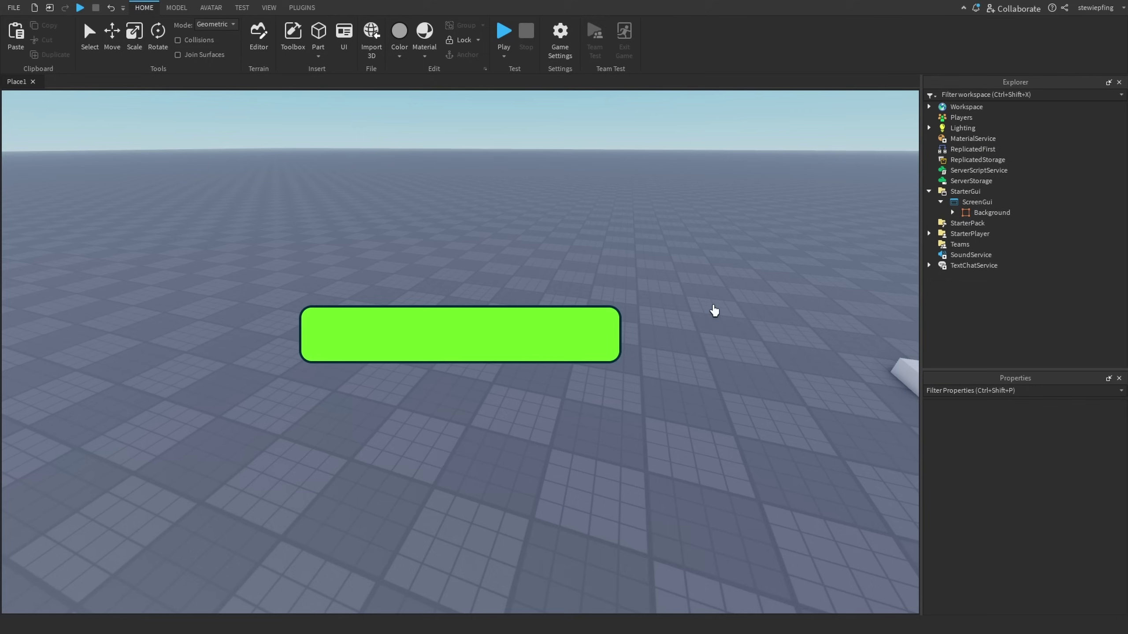
# - Shrink the green Bar frame inside Background from its right edge to a narrow strip about 27 px wide
pyautogui.hotkey('ctrl', 'z')
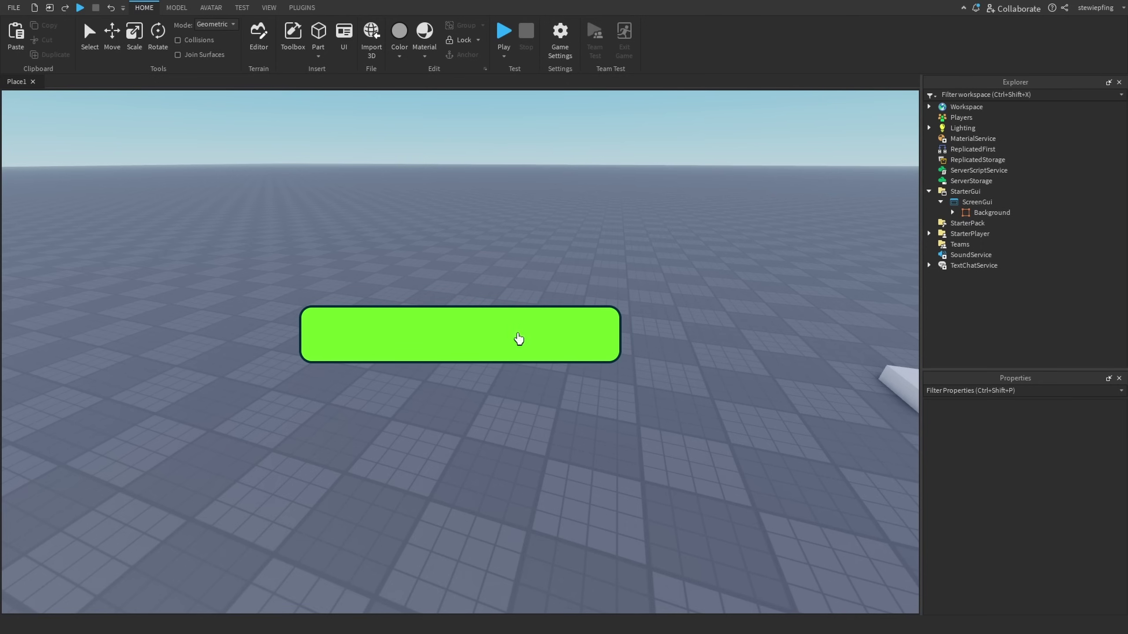
pyautogui.click(952, 212)
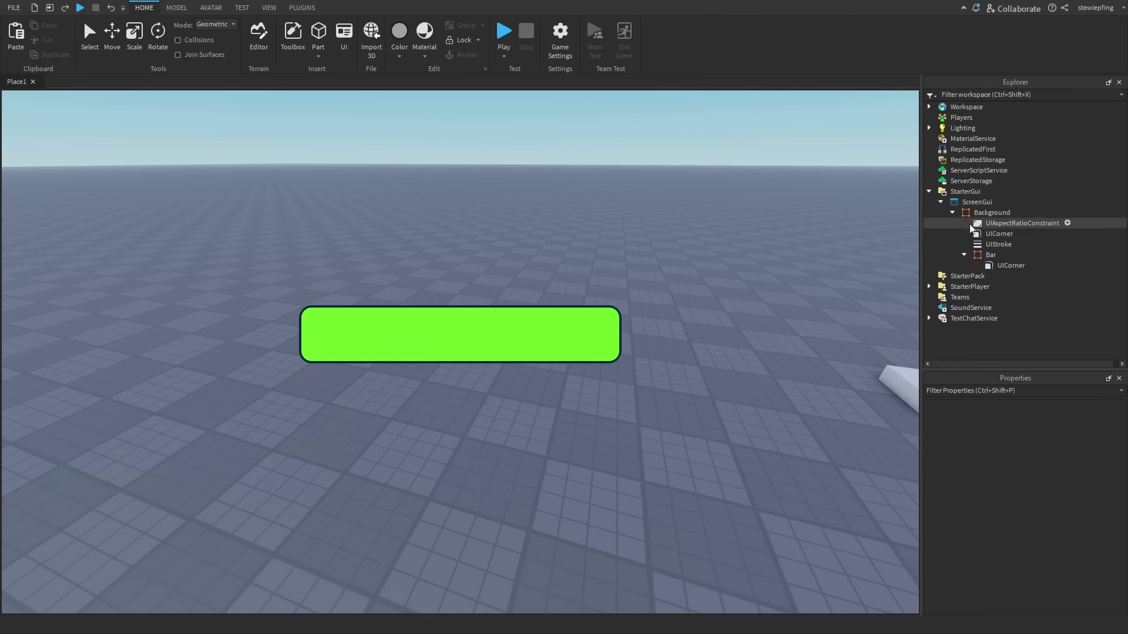
pyautogui.moveTo(990, 256); pyautogui.dragTo(993, 245)
pyautogui.hotkey('ctrl', 'z')
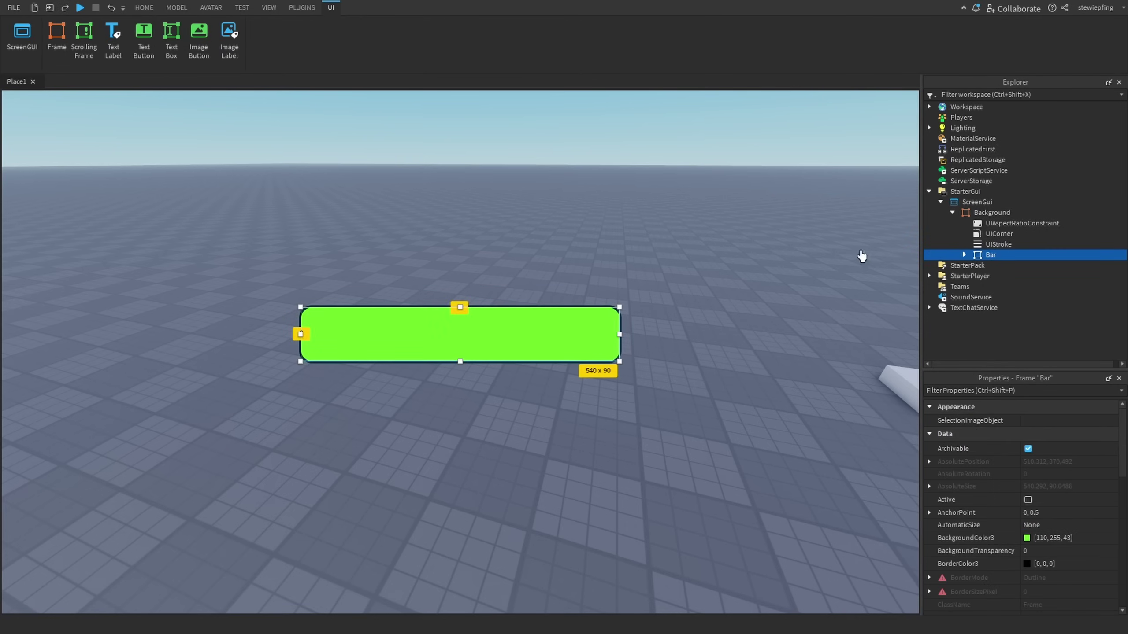
pyautogui.moveTo(619, 335); pyautogui.dragTo(302, 385)
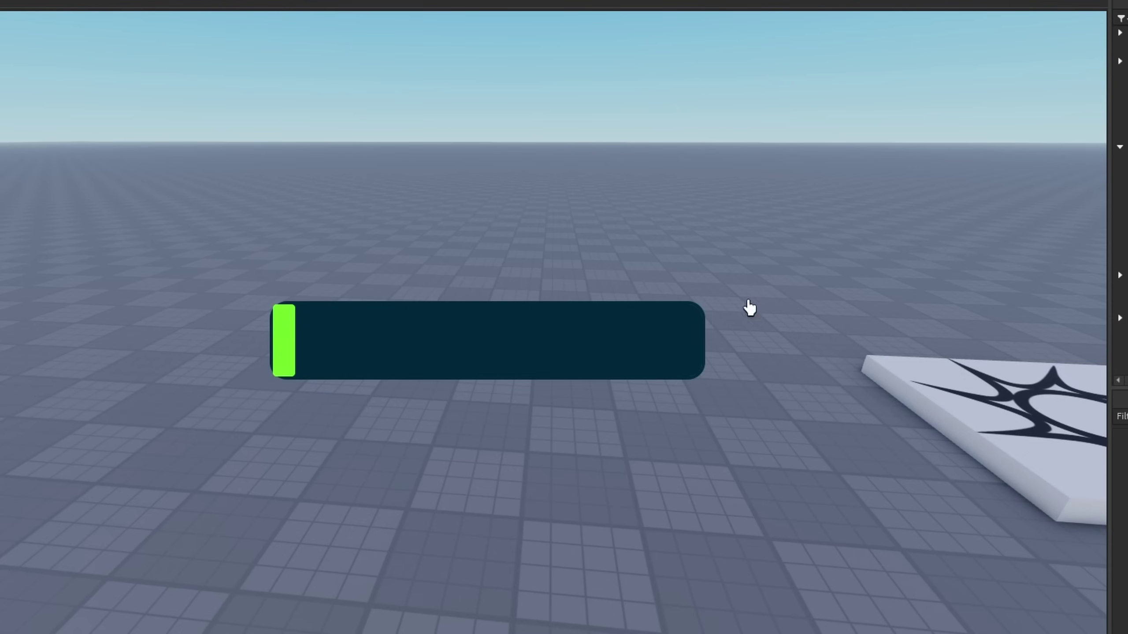
# - Resize the green Bar in the dark background again, to about 35 px wide
pyautogui.click(1120, 233)
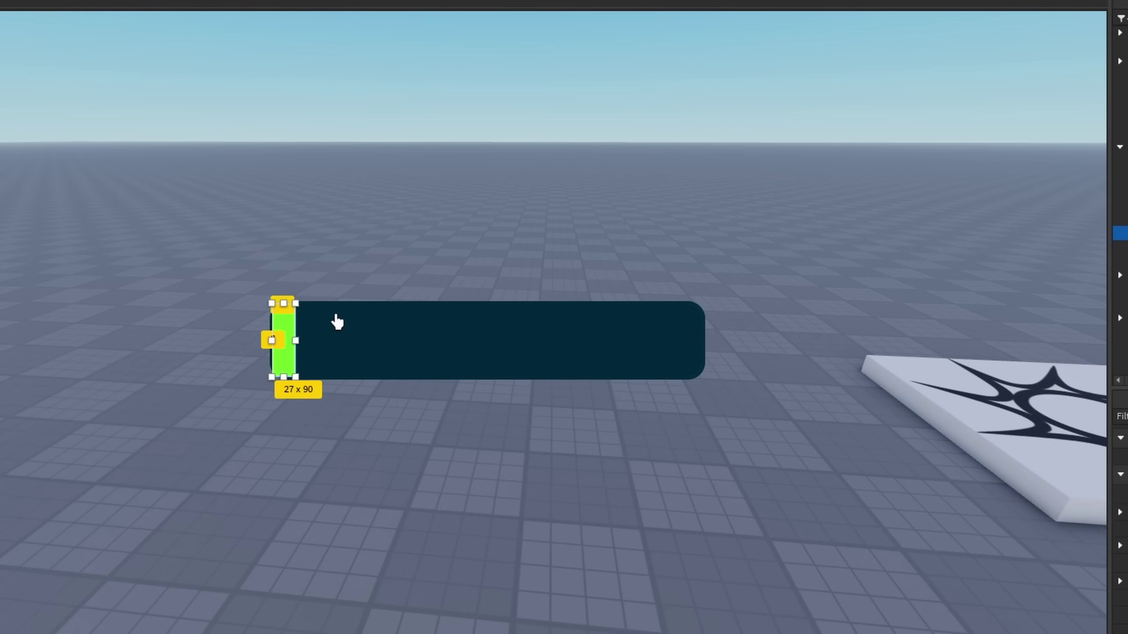
pyautogui.moveTo(297, 342); pyautogui.dragTo(322, 340)
pyautogui.click(398, 297)
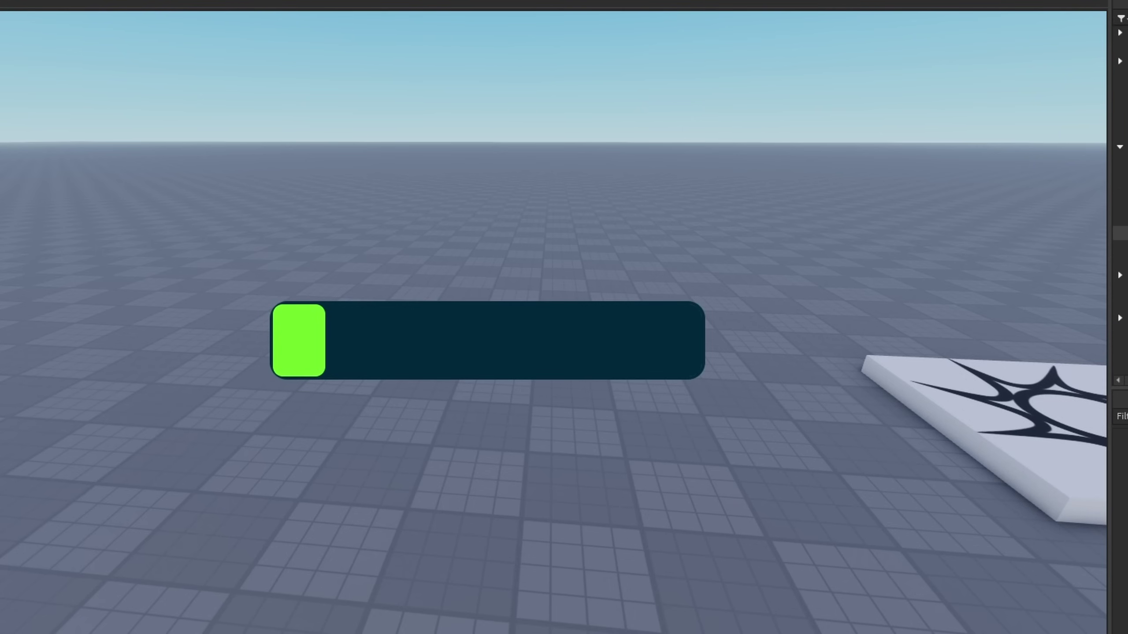
pyautogui.click(1120, 232)
pyautogui.click(551, 163)
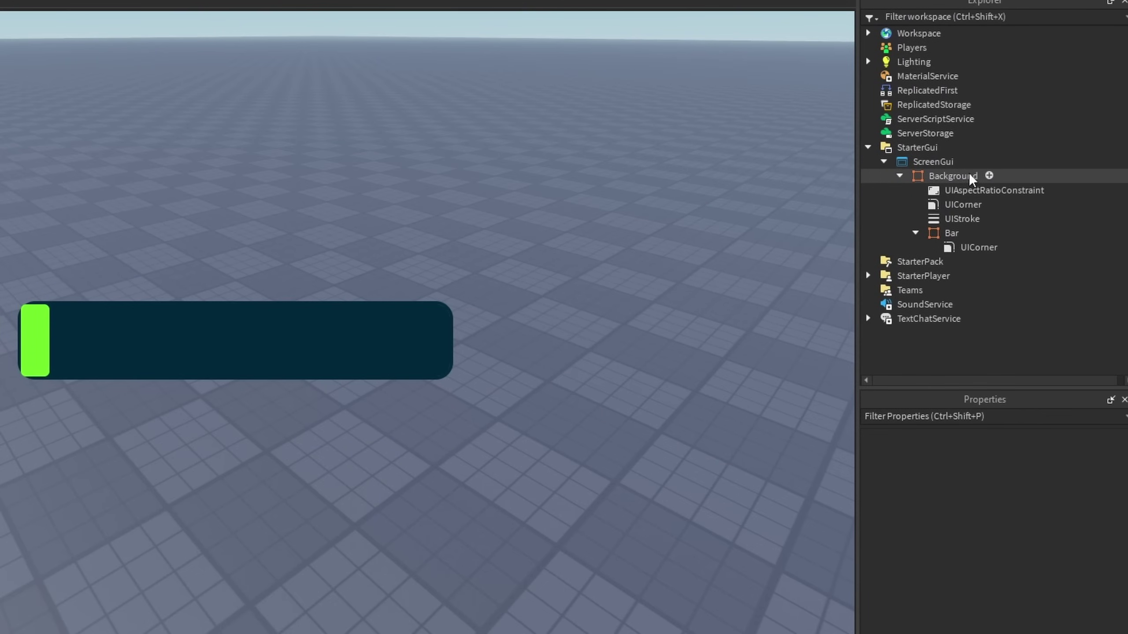
# - Insert a CanvasGroup into the ScreenGui
pyautogui.click(968, 161)
pyautogui.write('canvas')
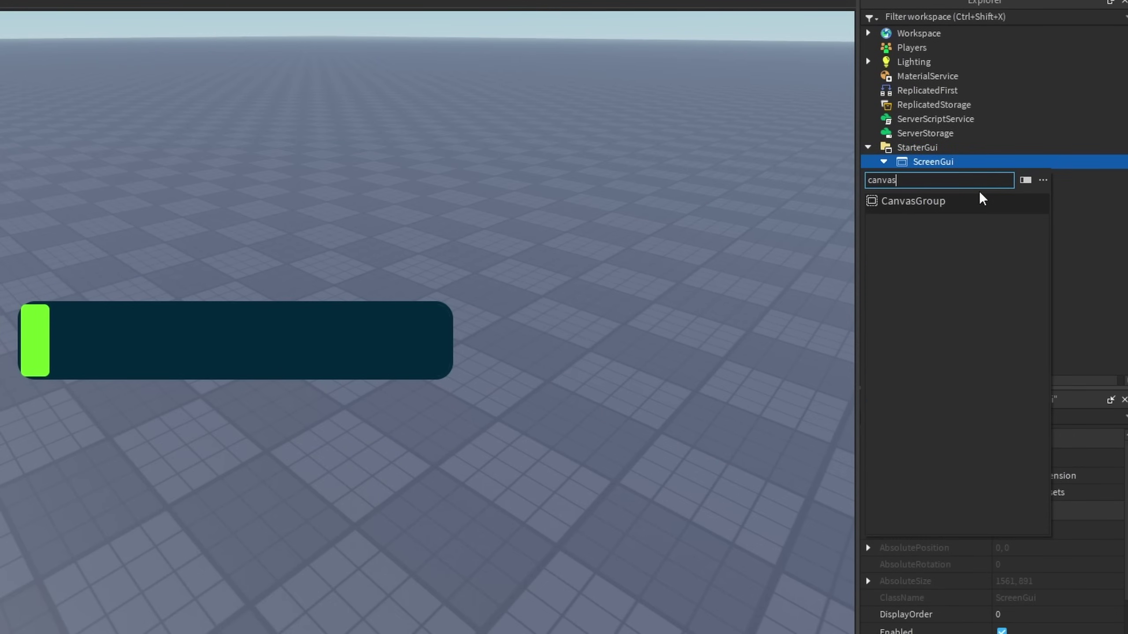
pyautogui.press('Return')
pyautogui.click(940, 264)
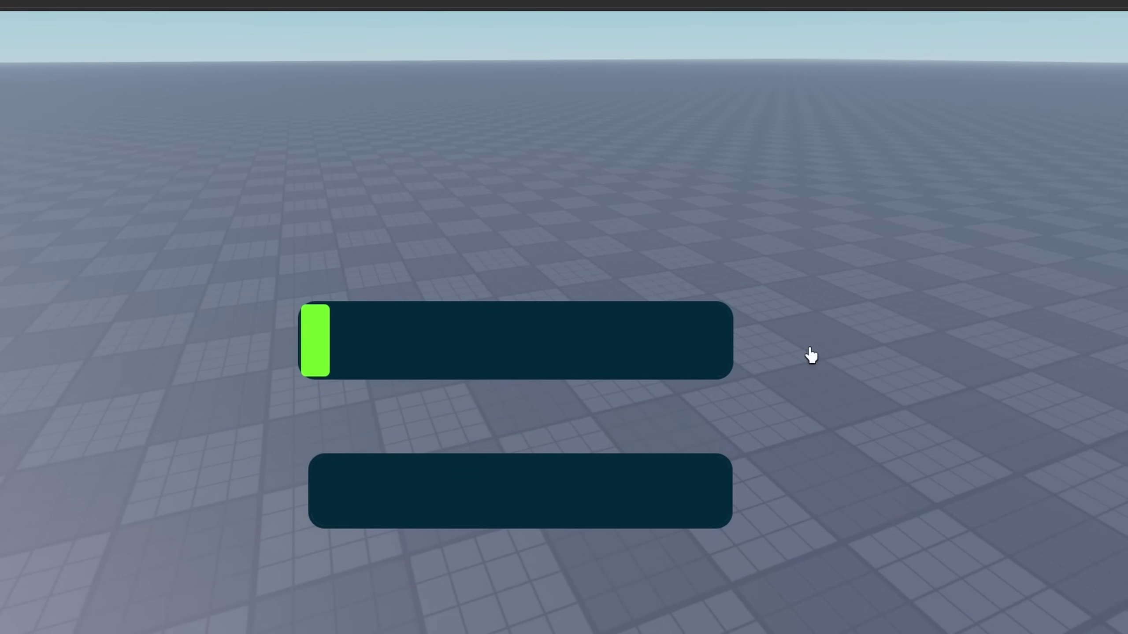
# - Copy the green bar from the upper progress bar and paste it into the lower dark bar
pyautogui.click(300, 341)
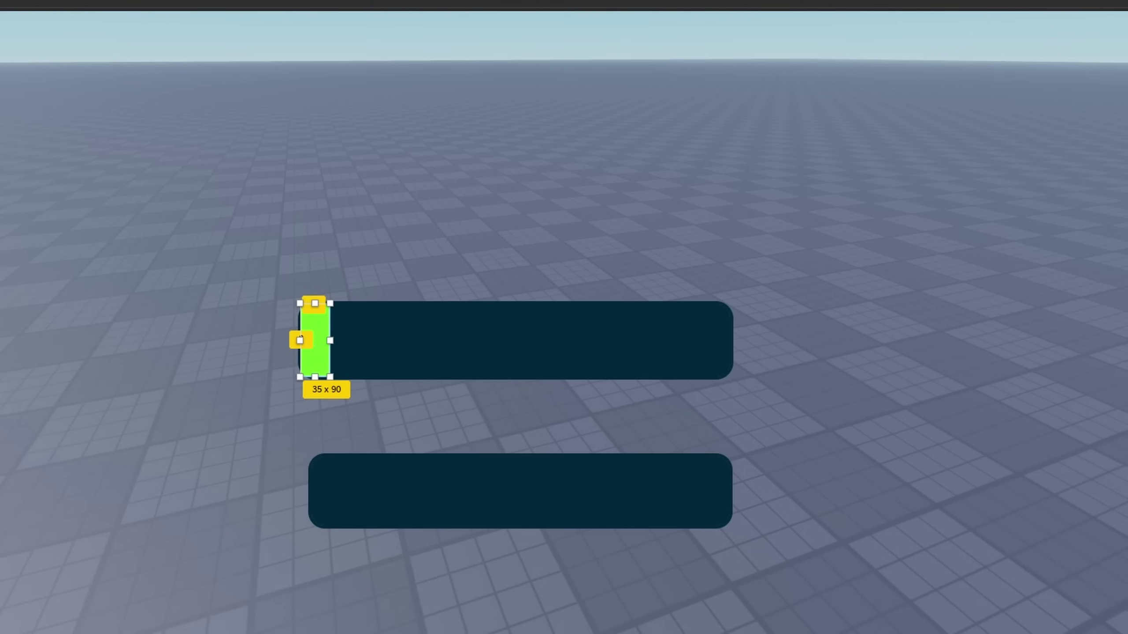
pyautogui.click(519, 490)
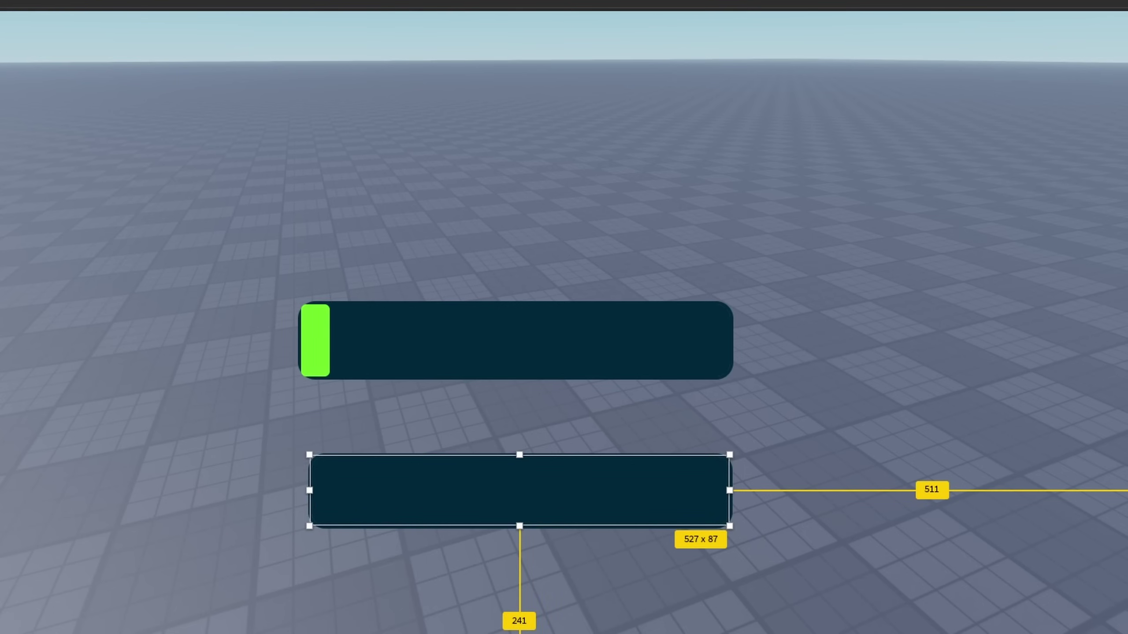
pyautogui.hotkey('ctrl', 'shift', 'v')
pyautogui.click(967, 479)
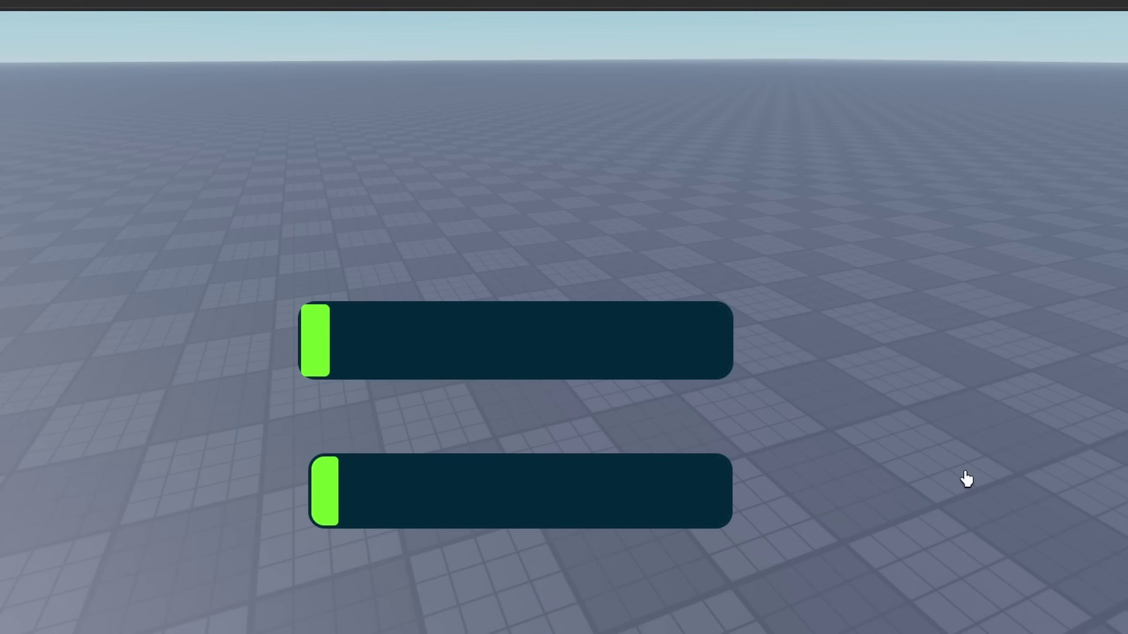
# - Narrow the pasted green bar in the lower progress bar to about 14 px wide
pyautogui.click(519, 490)
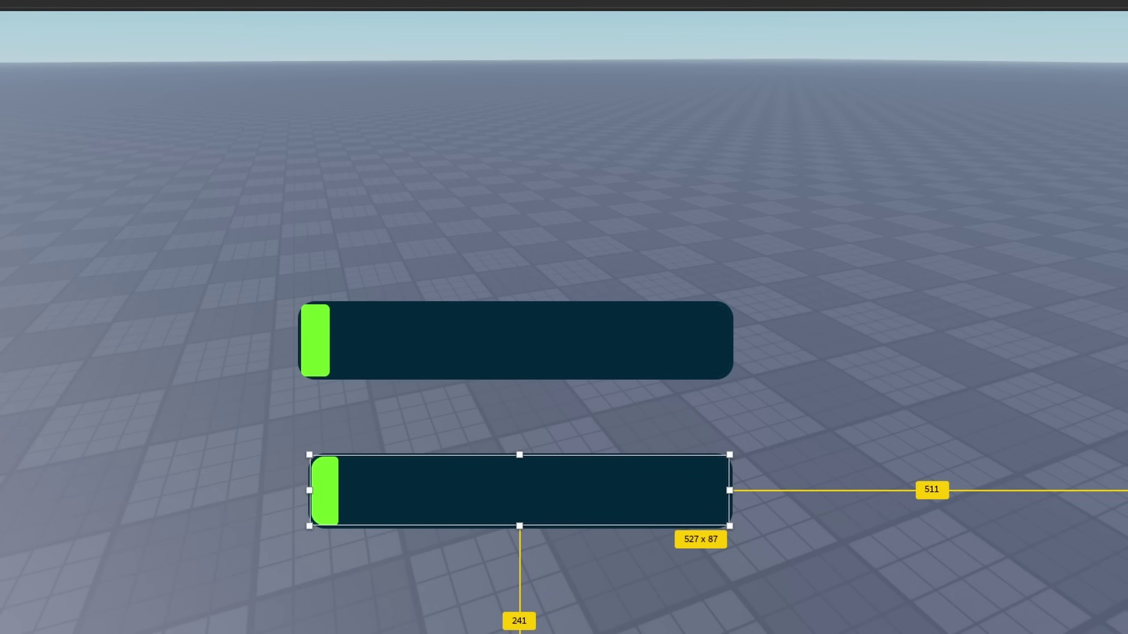
pyautogui.click(333, 515)
pyautogui.moveTo(341, 491); pyautogui.dragTo(323, 489)
pyautogui.click(137, 472)
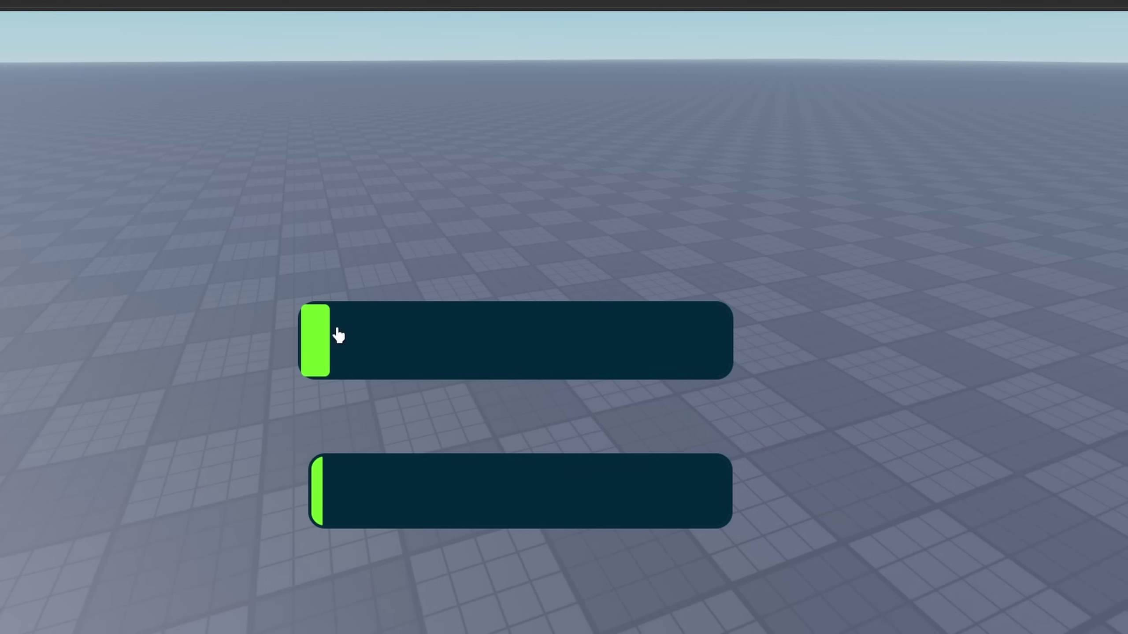
# - Widen the green bar in the lower progress bar slightly from its right edge
pyautogui.moveTo(184, 495); pyautogui.dragTo(184, 495, button='right')
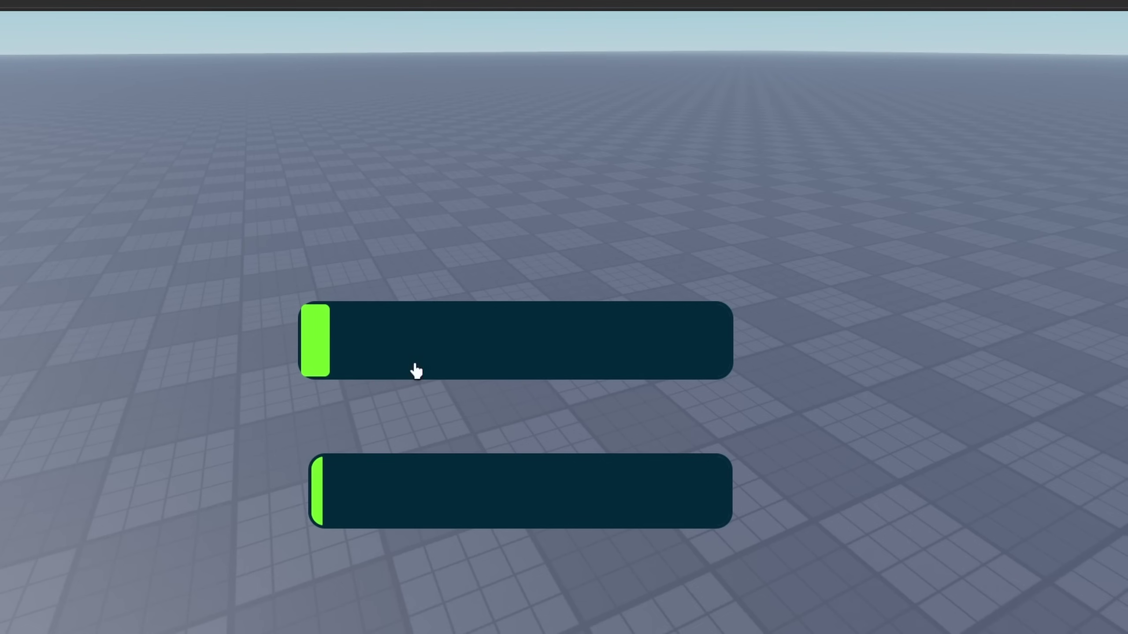
pyautogui.click(319, 499)
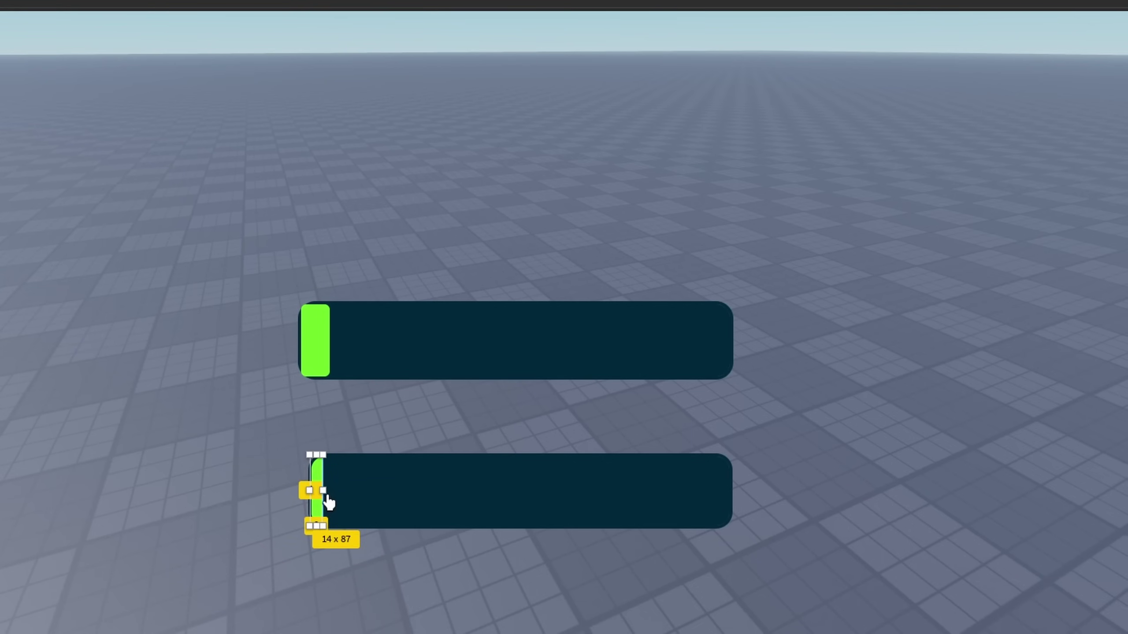
pyautogui.moveTo(323, 496)
pyautogui.mouseDown()
pyautogui.moveTo(386, 490)
pyautogui.moveTo(327, 500)
pyautogui.mouseUp()
pyautogui.click(221, 465)
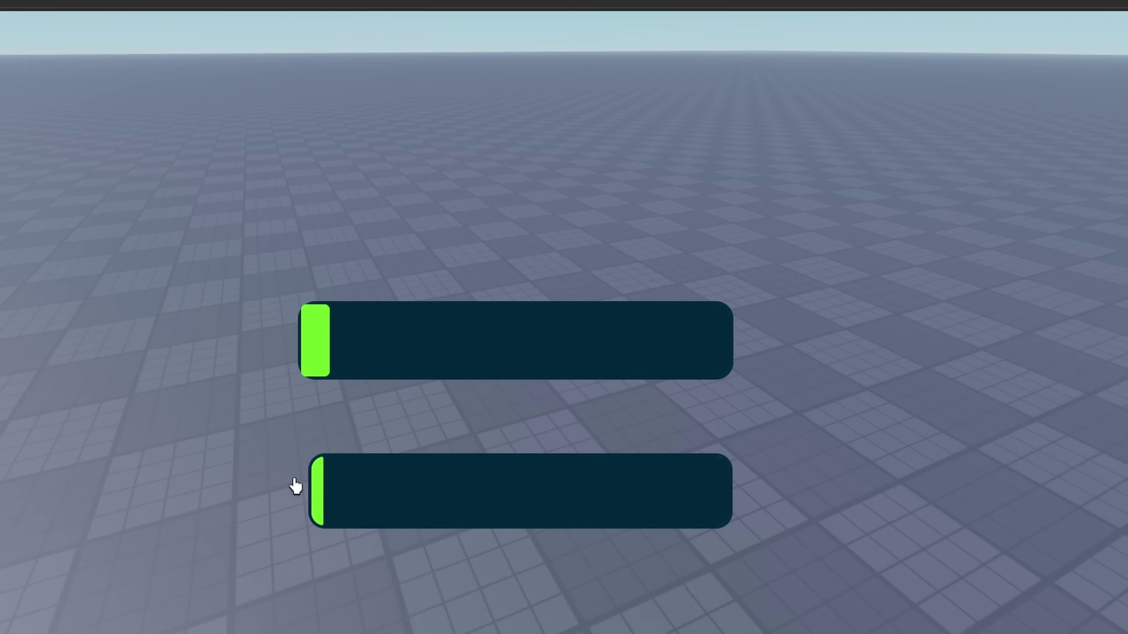
pyautogui.moveTo(238, 454); pyautogui.dragTo(226, 454, button='right')
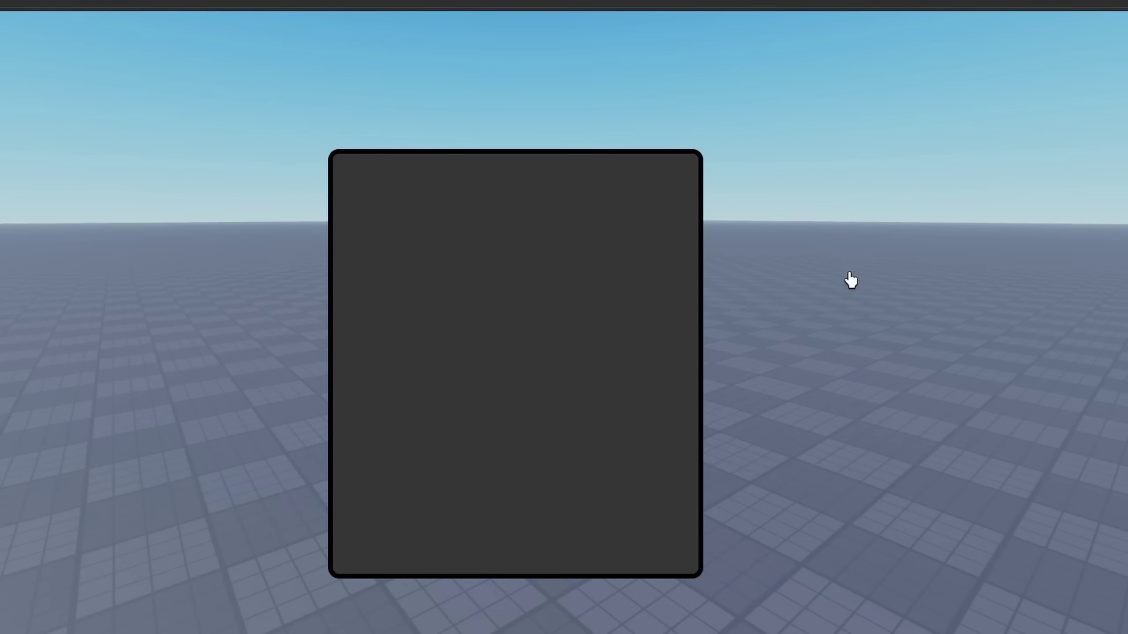
# - Try constraining the dark grey frame to a square aspect ratio
pyautogui.click(515, 363)
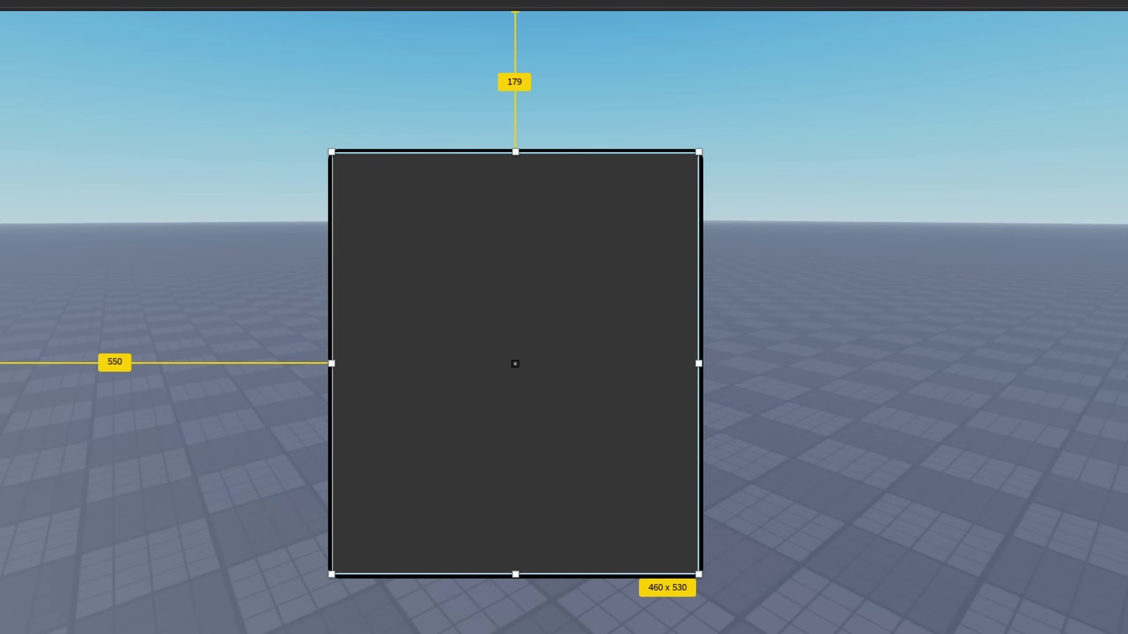
pyautogui.press('Return')
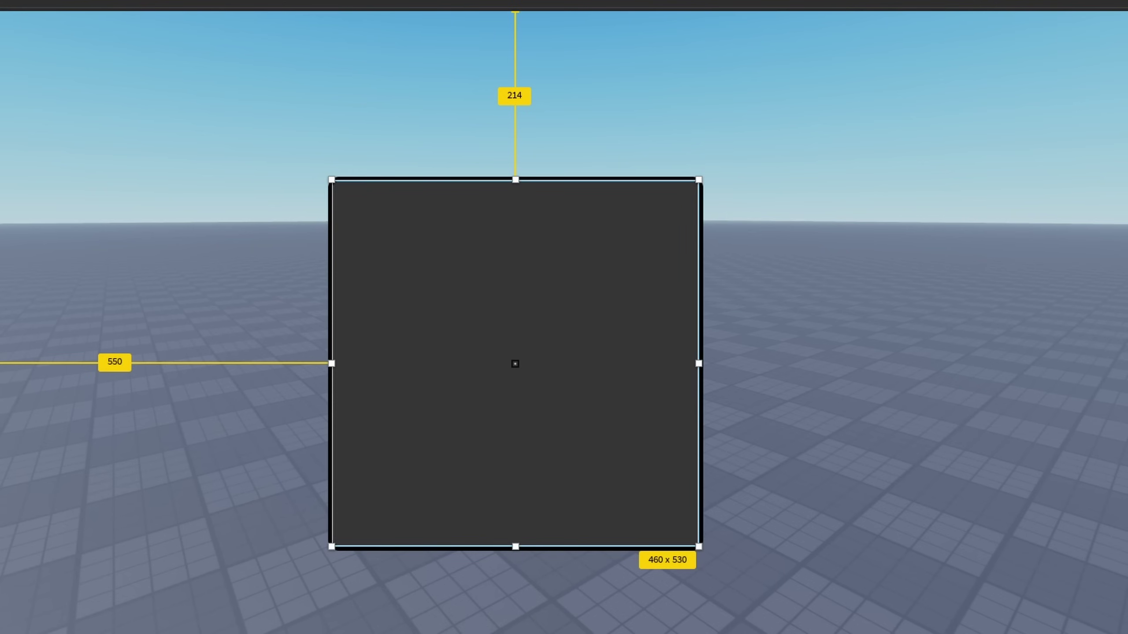
pyautogui.press('Escape')
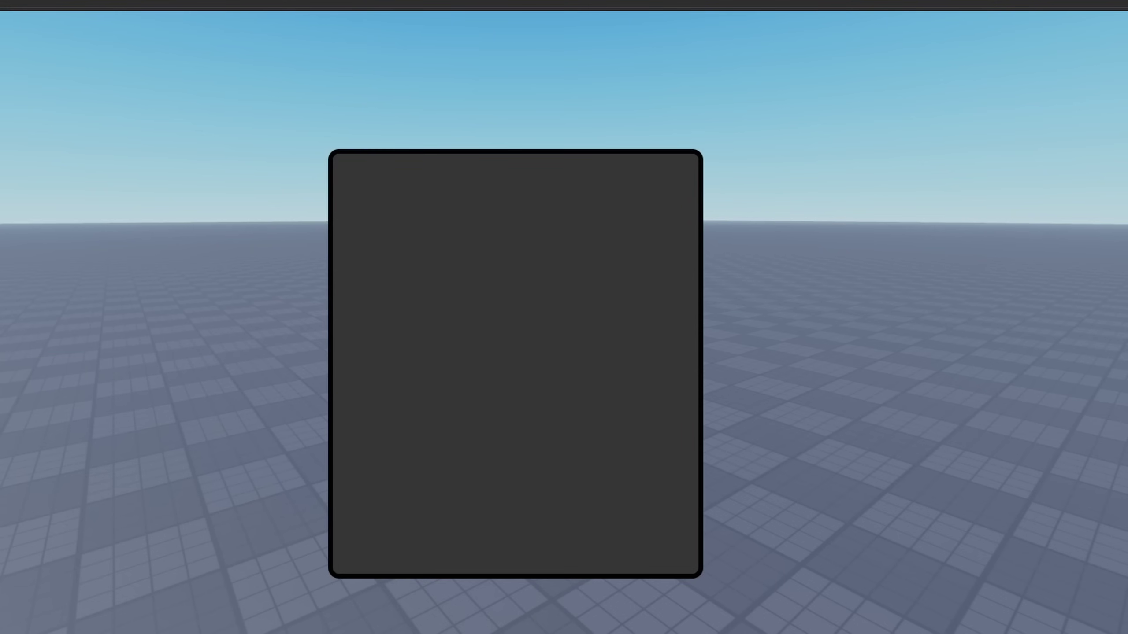
pyautogui.click(583, 229)
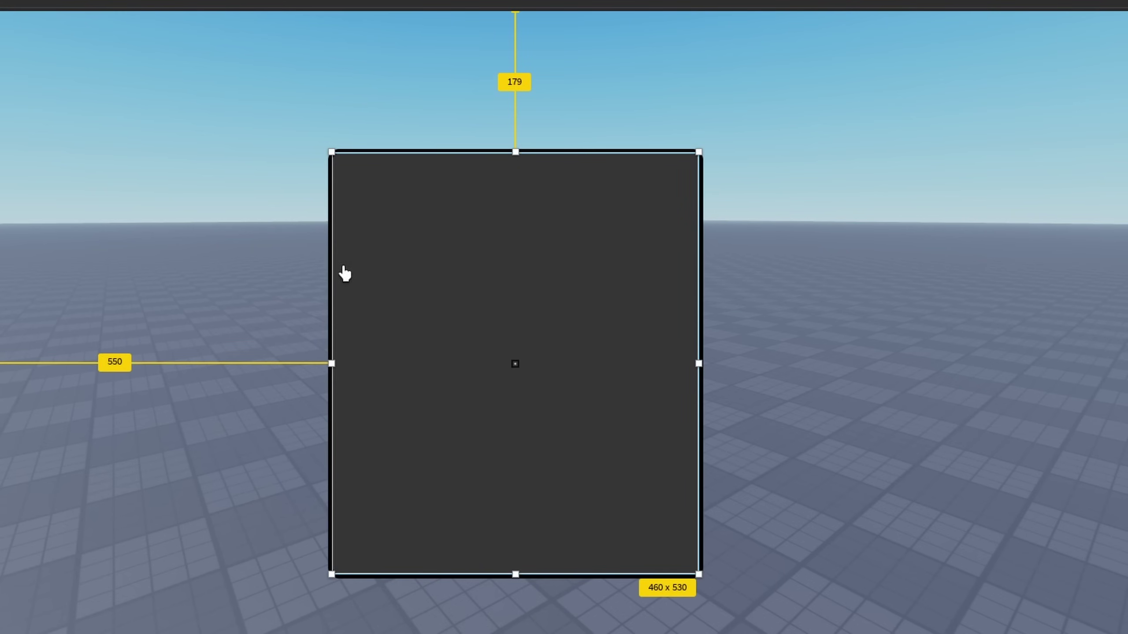
pyautogui.click(156, 243)
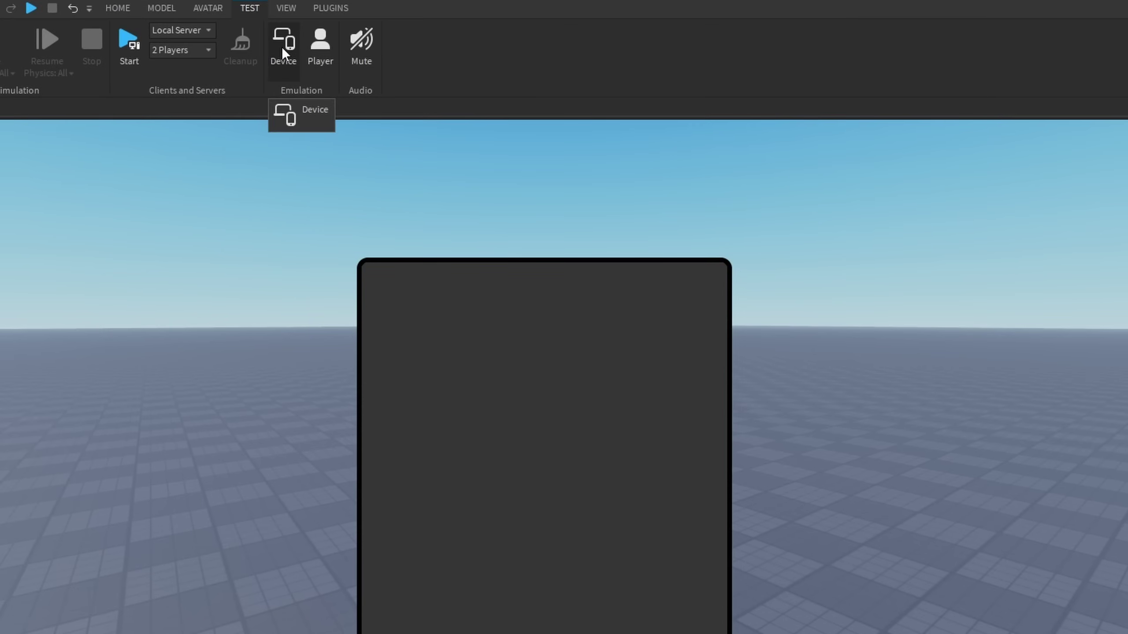
# - Preview the grey frame in device emulation on the iPad 7th Generation and the iPhone 14 Pro
pyautogui.click(282, 45)
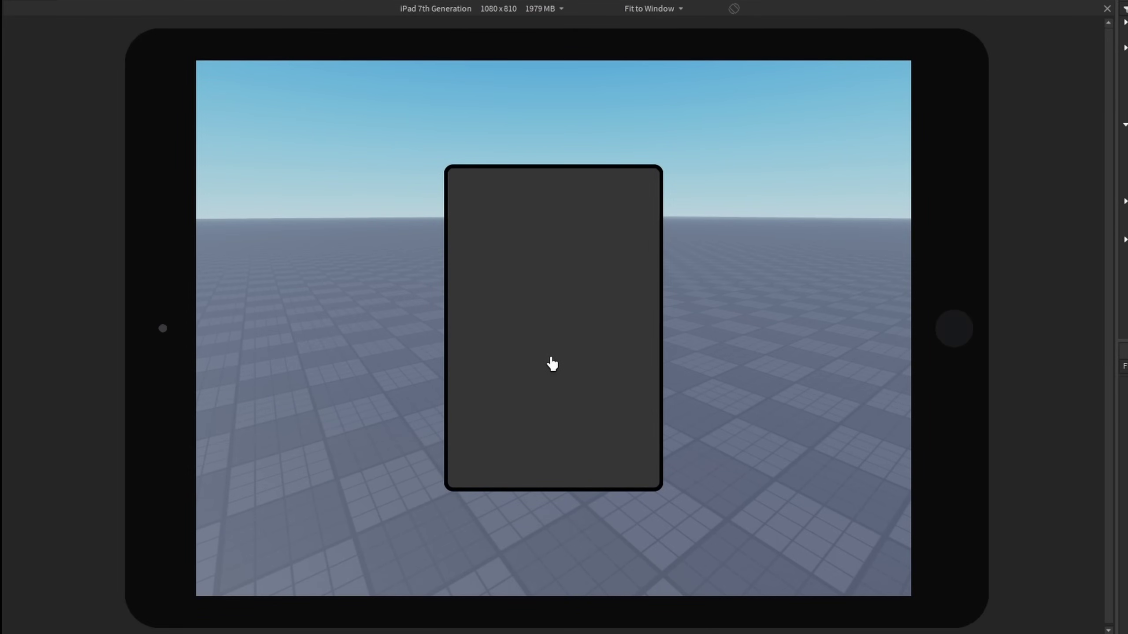
pyautogui.click(355, 1)
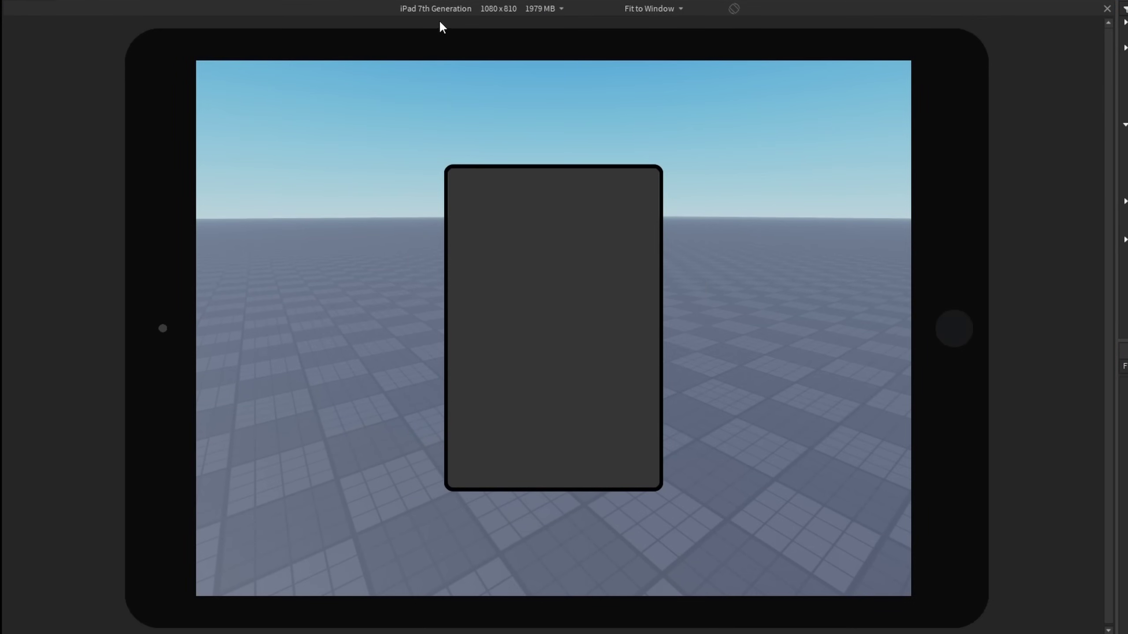
pyautogui.click(440, 21)
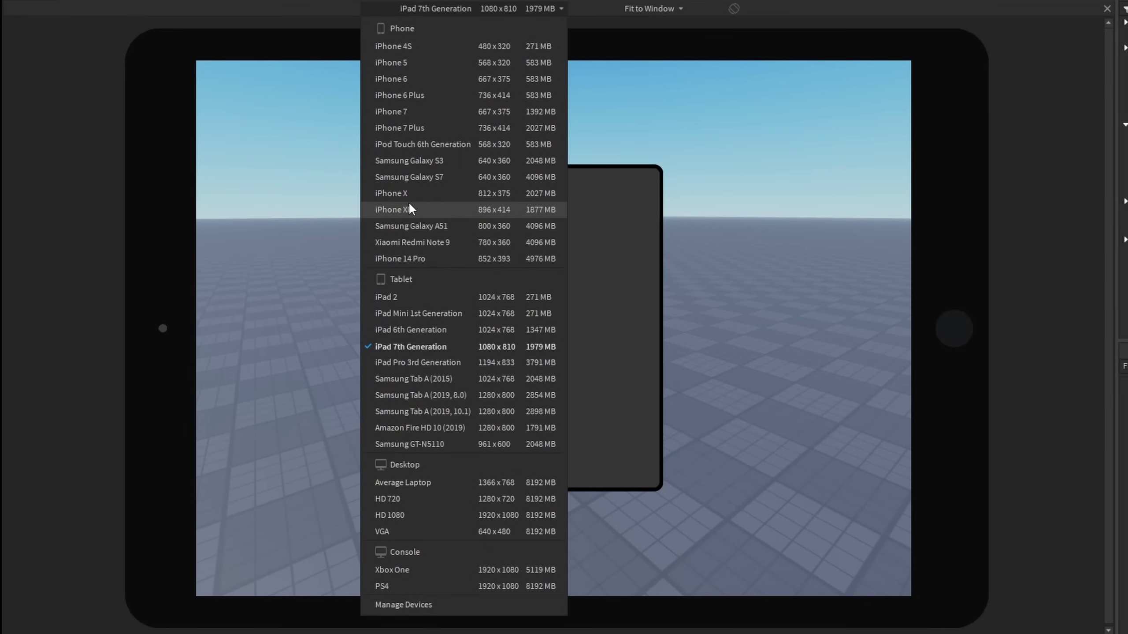
pyautogui.click(416, 257)
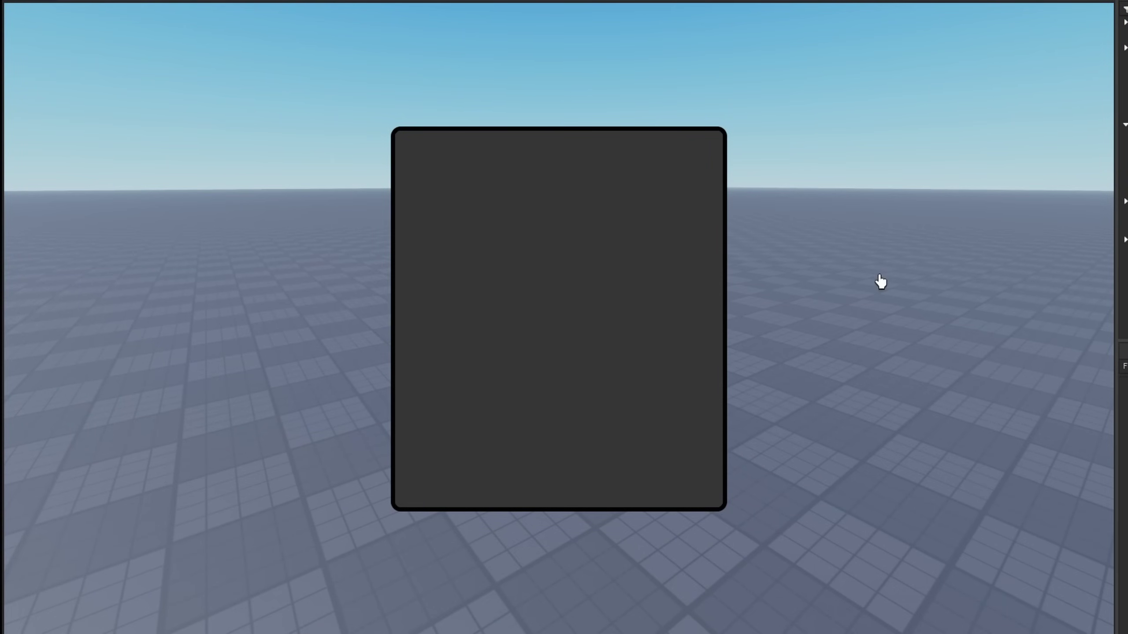
# - Try adding a UIAspectRatioConstraint to the dark grey Frame
pyautogui.moveTo(890, 264); pyautogui.dragTo(887, 257, button='right')
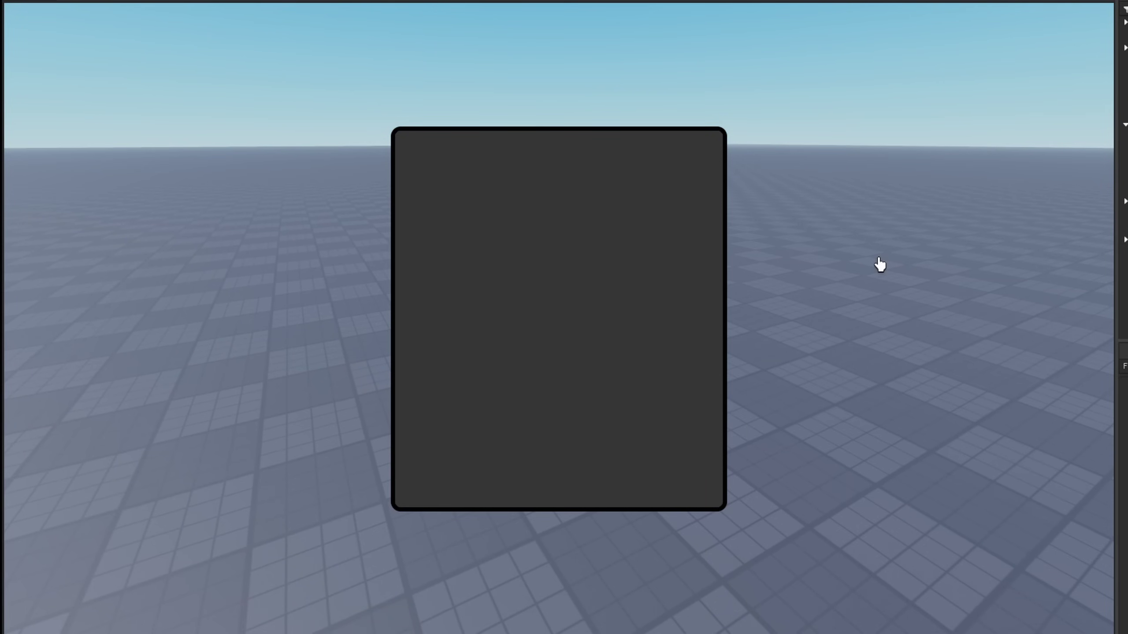
pyautogui.moveTo(880, 264); pyautogui.dragTo(879, 271, button='right')
pyautogui.click(976, 151)
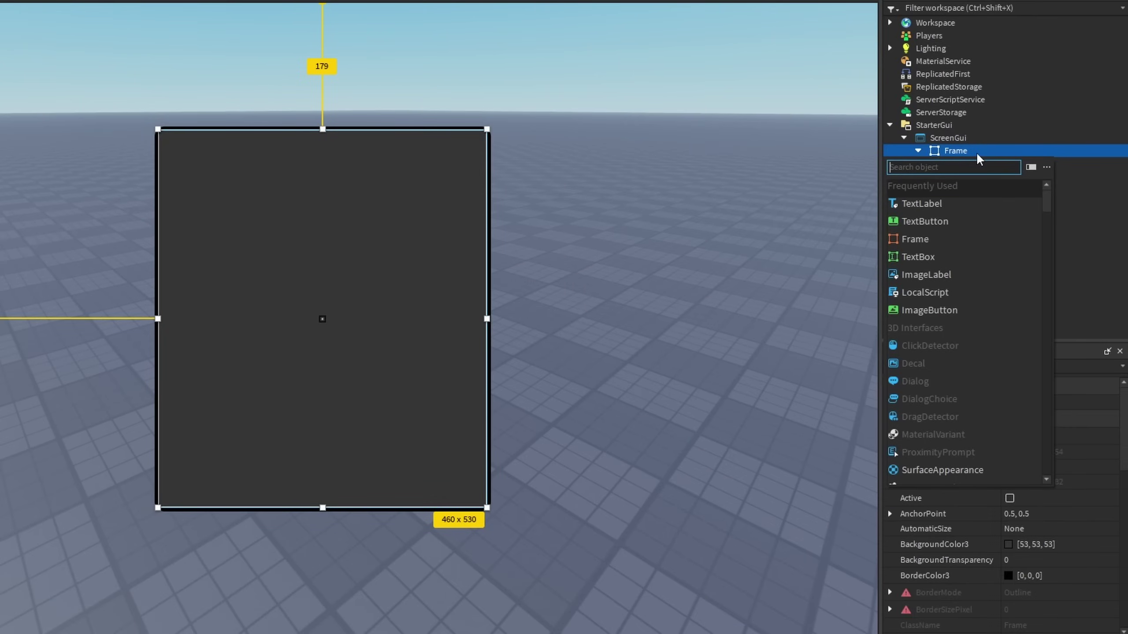
pyautogui.write('uias')
pyautogui.press('Return')
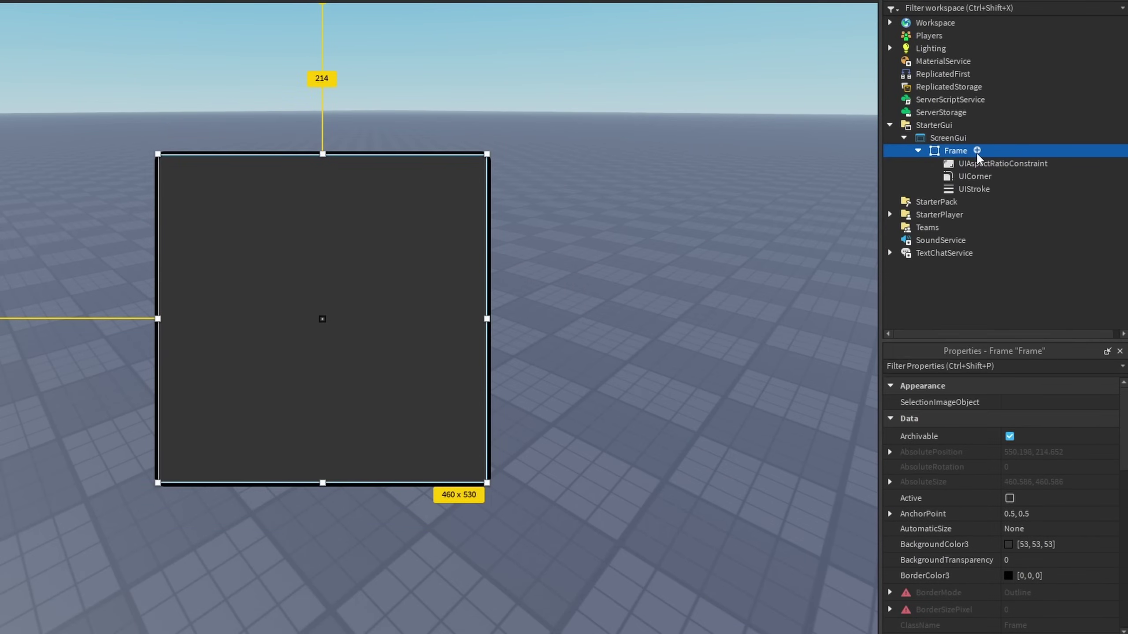
pyautogui.click(666, 316)
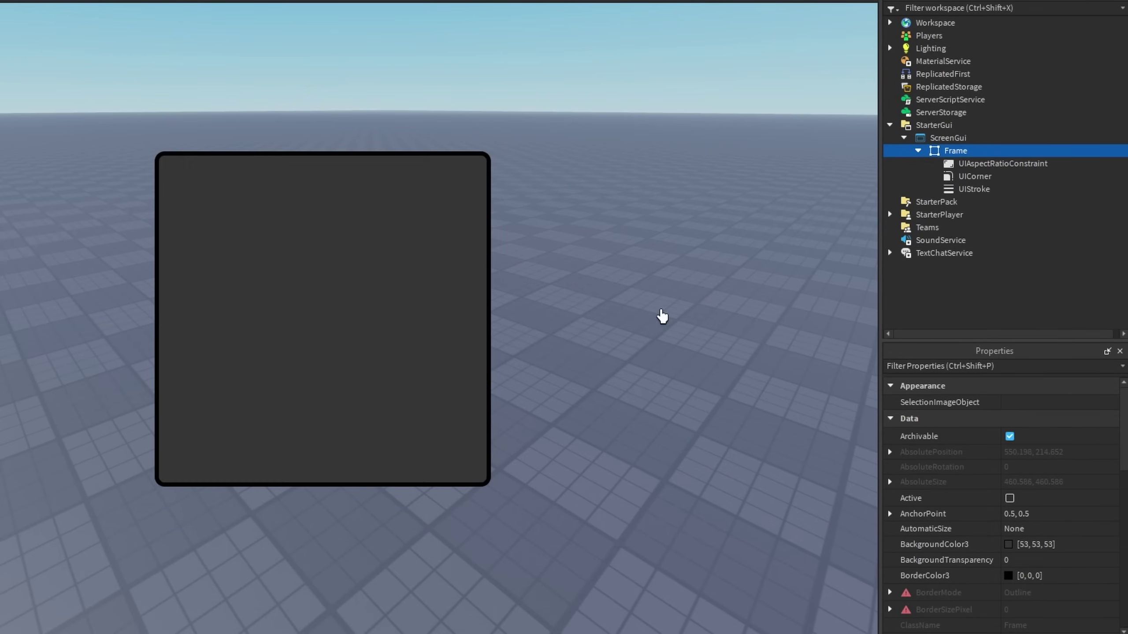
# - Try an AspectRatio of about 3.27 on the frame's UIAspectRatioConstraint and reset it to 1
pyautogui.click(959, 160)
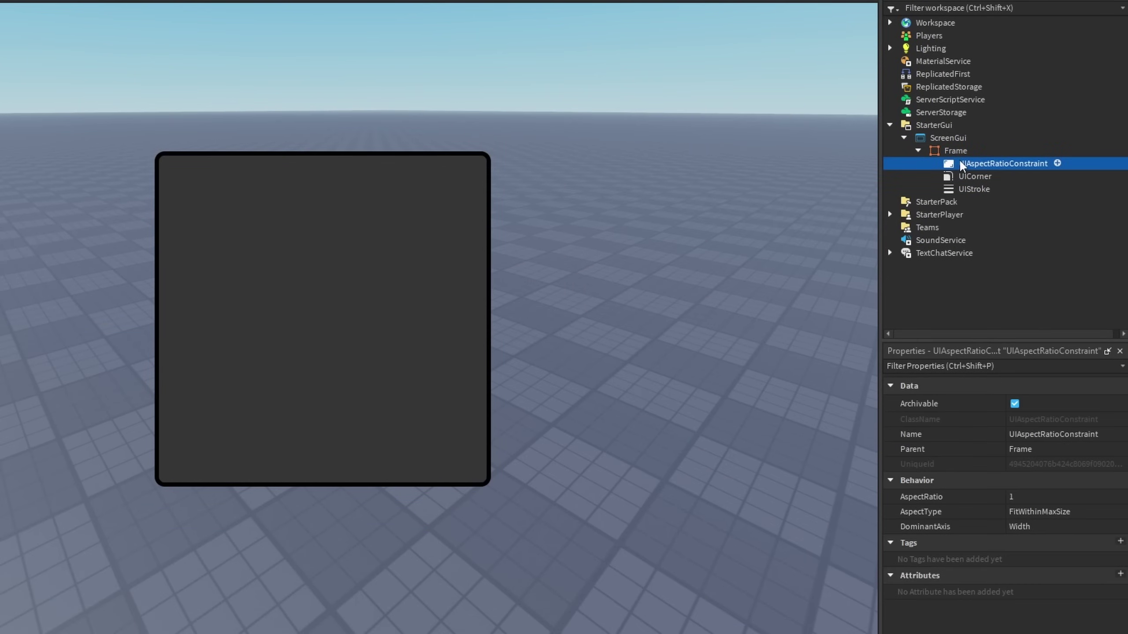
pyautogui.click(1052, 494)
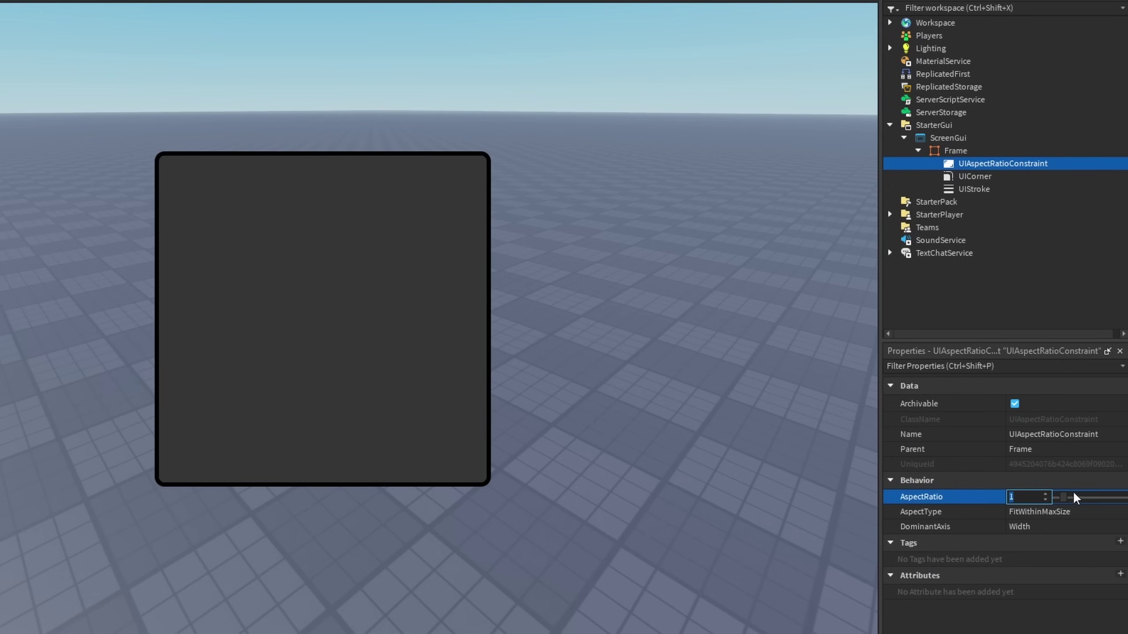
pyautogui.moveTo(1062, 496); pyautogui.dragTo(1084, 501)
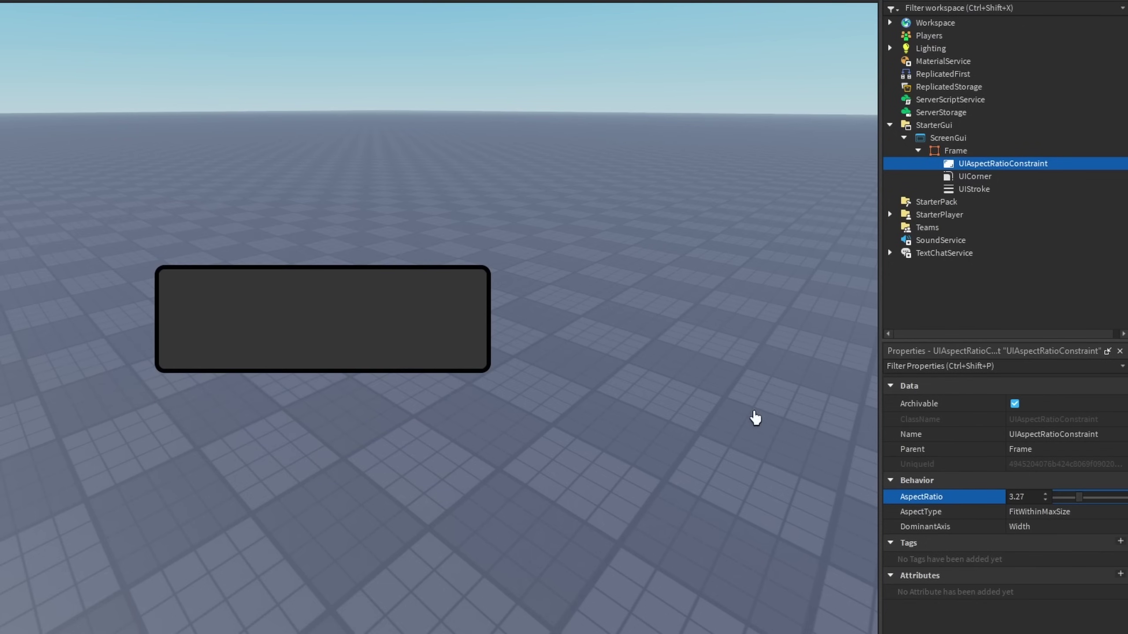
pyautogui.write('1')
pyautogui.press('Return')
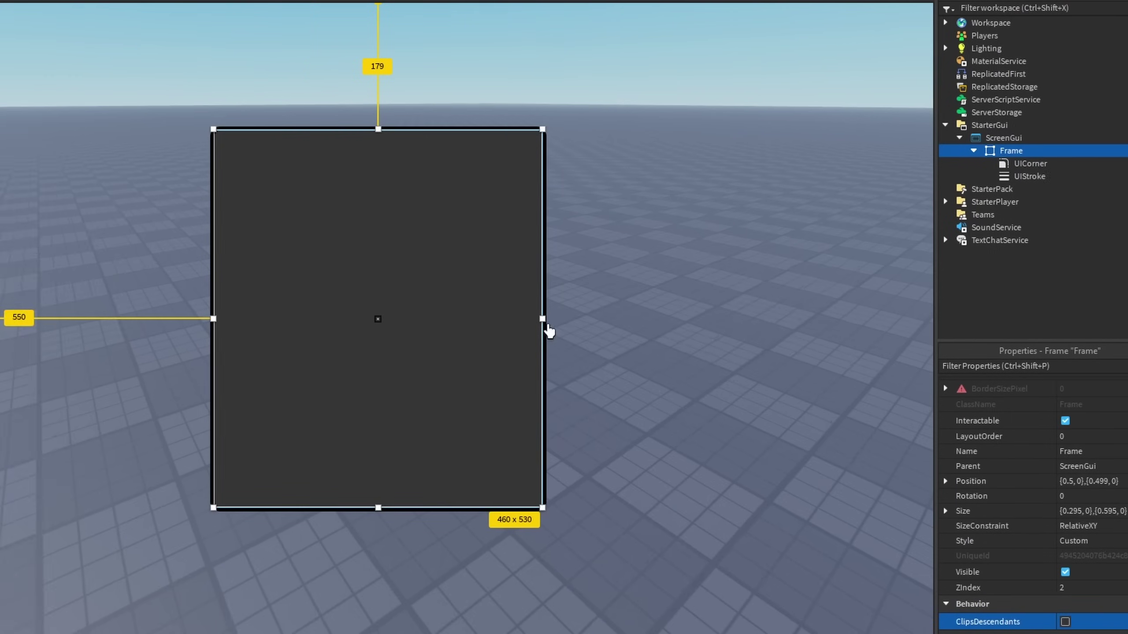
# - Move the grey frame left to about 257 px from the viewport edge and place a duplicate about 239 px from the right edge
pyautogui.moveTo(372, 294); pyautogui.dragTo(164, 294)
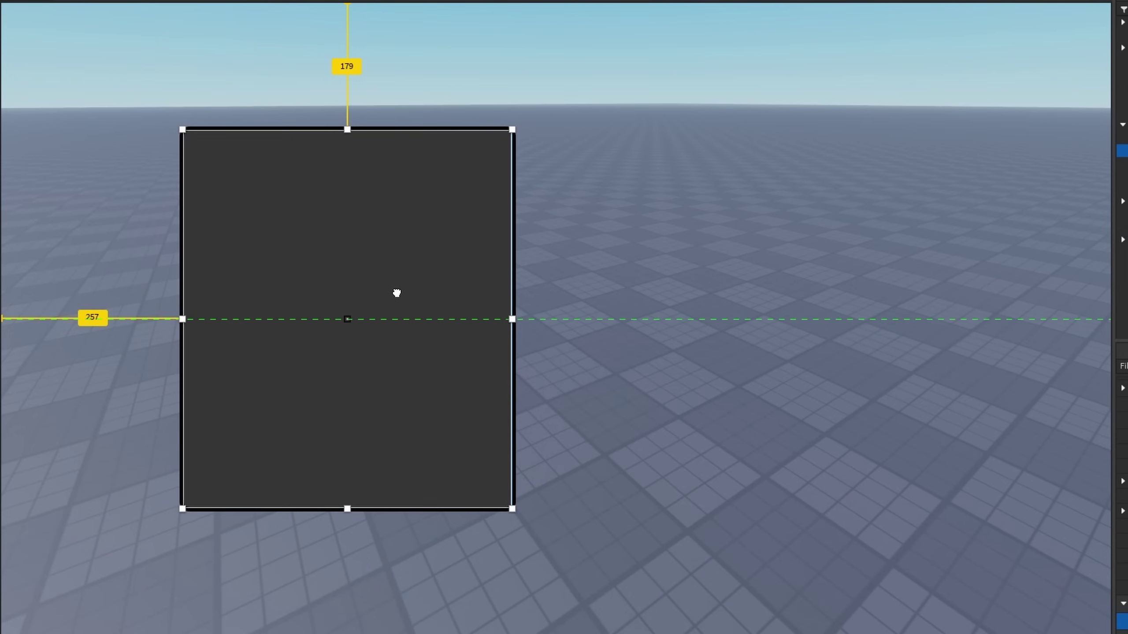
pyautogui.hotkey('ctrl', 'd')
pyautogui.moveTo(383, 324); pyautogui.dragTo(819, 328)
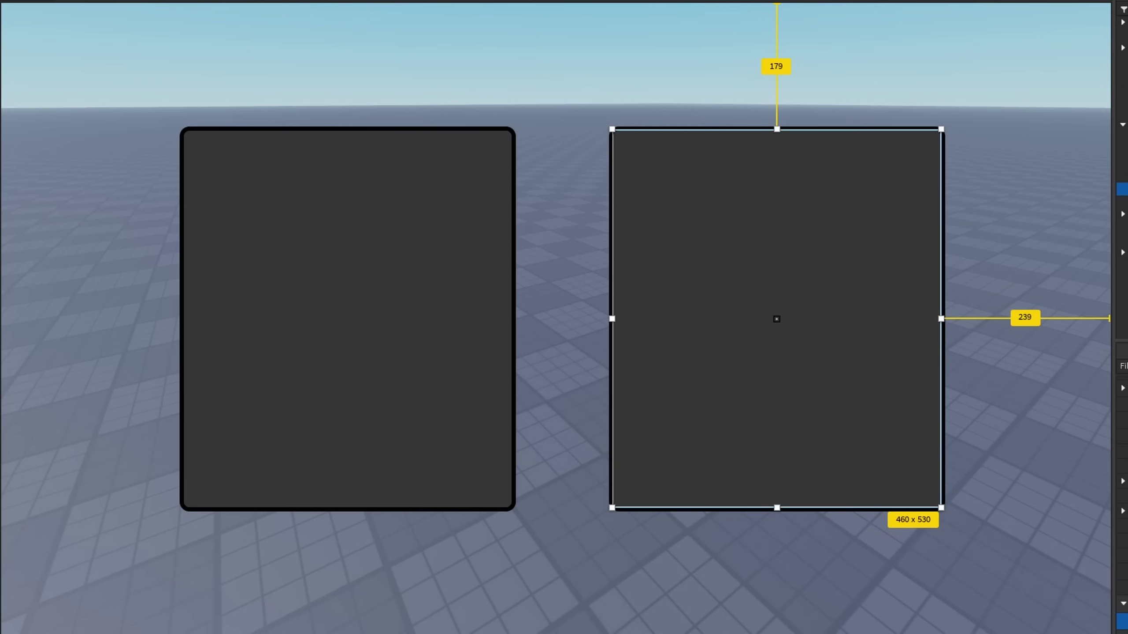
# - Constrain the aspect ratio of the duplicated grey frame on the right, leaving the original frame unconstrained
pyautogui.click(1127, 189)
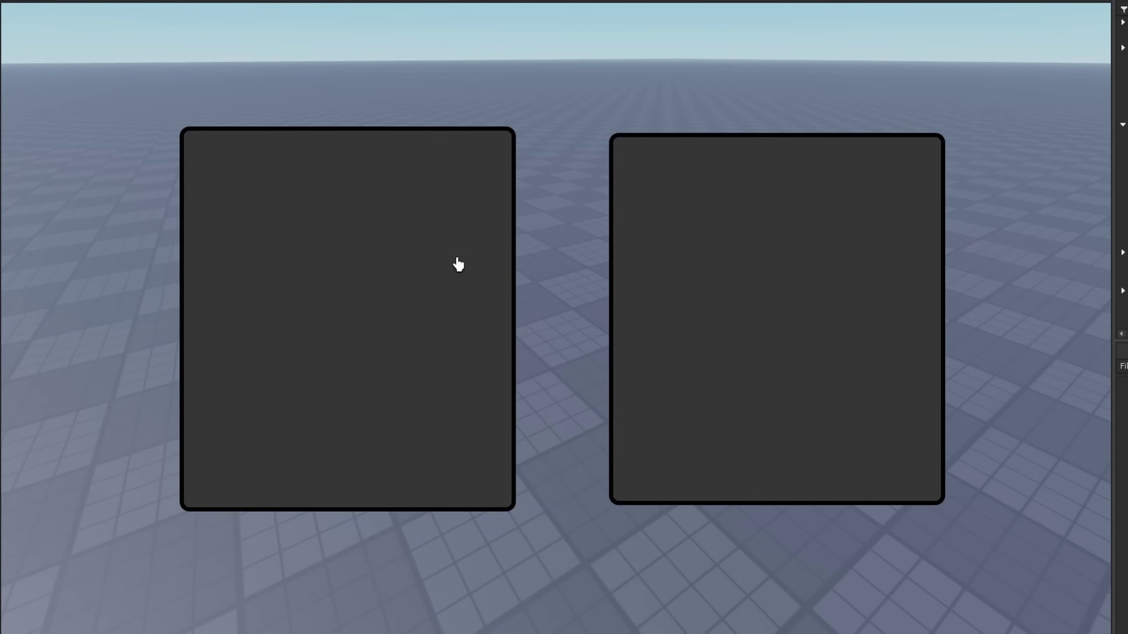
pyautogui.click(1126, 202)
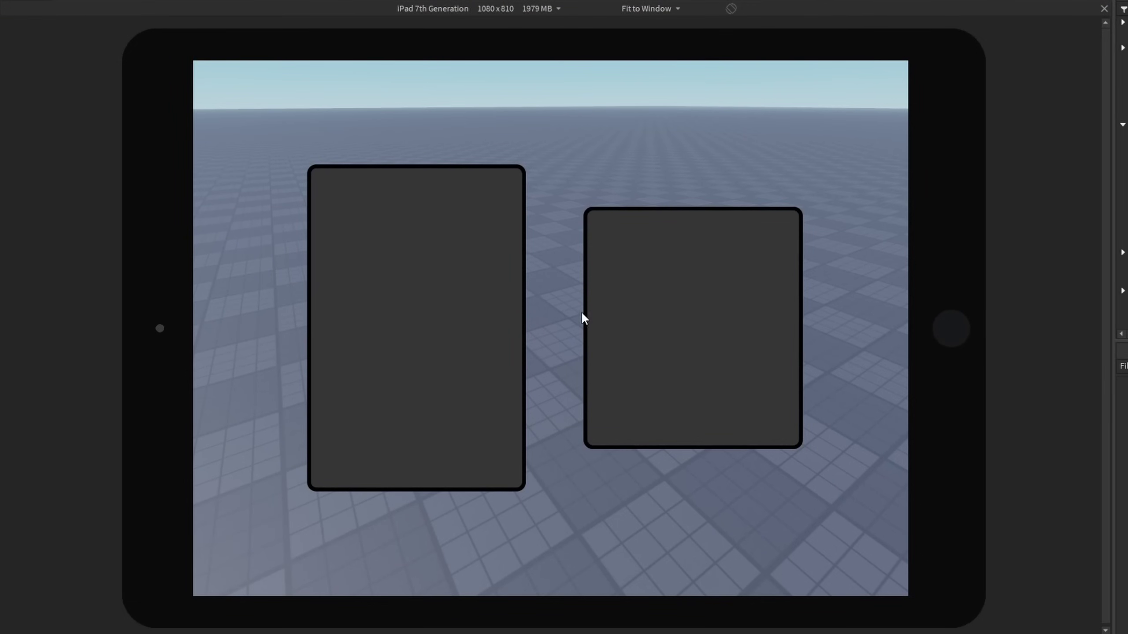
# - Compare the two grey frames in device emulation on the iPhone 6 Plus, iPhone XR and iPad 2
pyautogui.moveTo(615, 228); pyautogui.dragTo(852, 476)
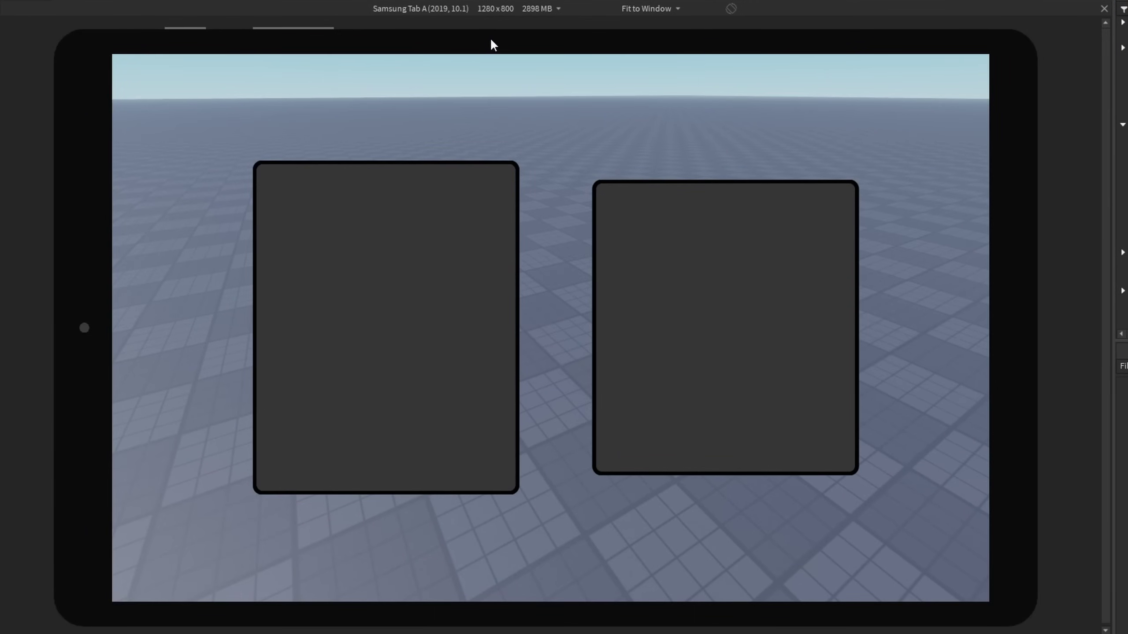
pyautogui.click(475, 10)
pyautogui.click(419, 98)
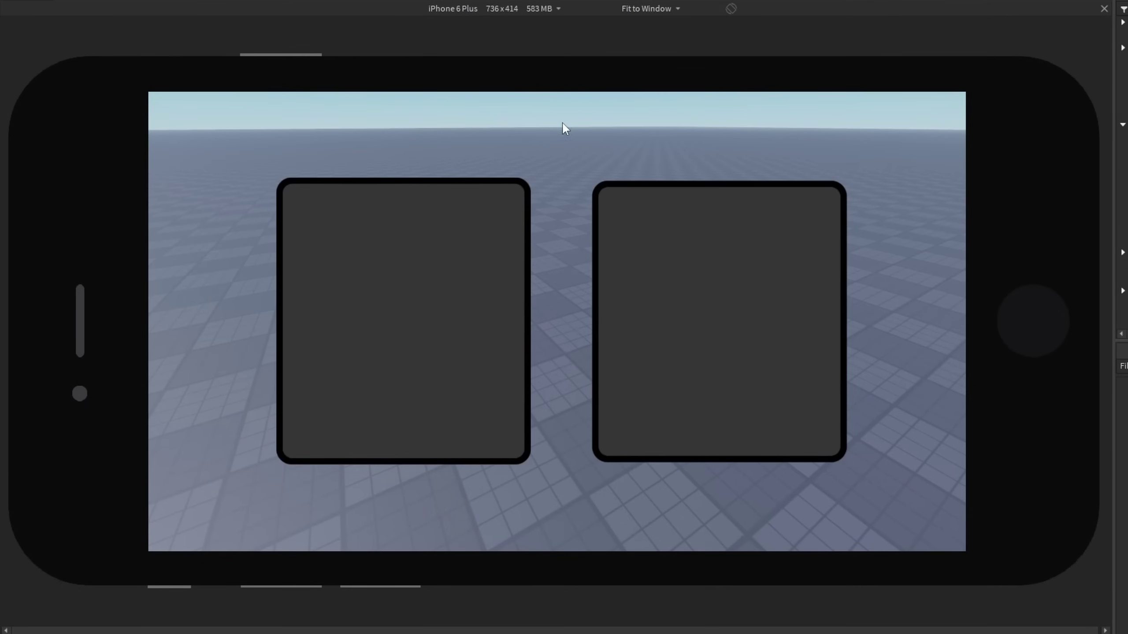
pyautogui.click(513, 9)
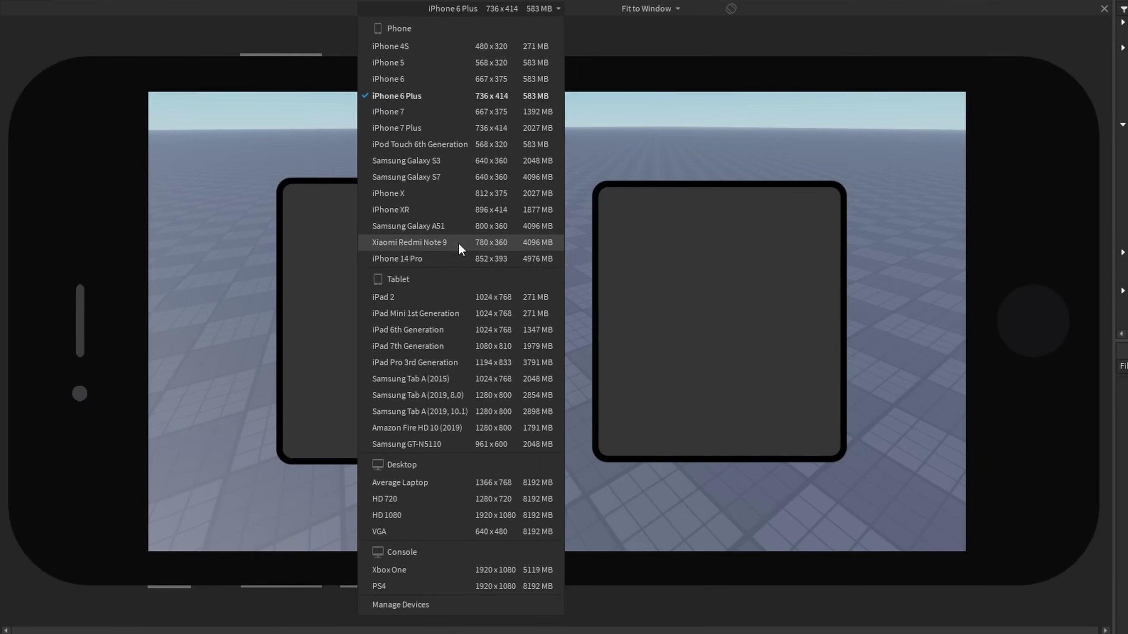
pyautogui.click(428, 207)
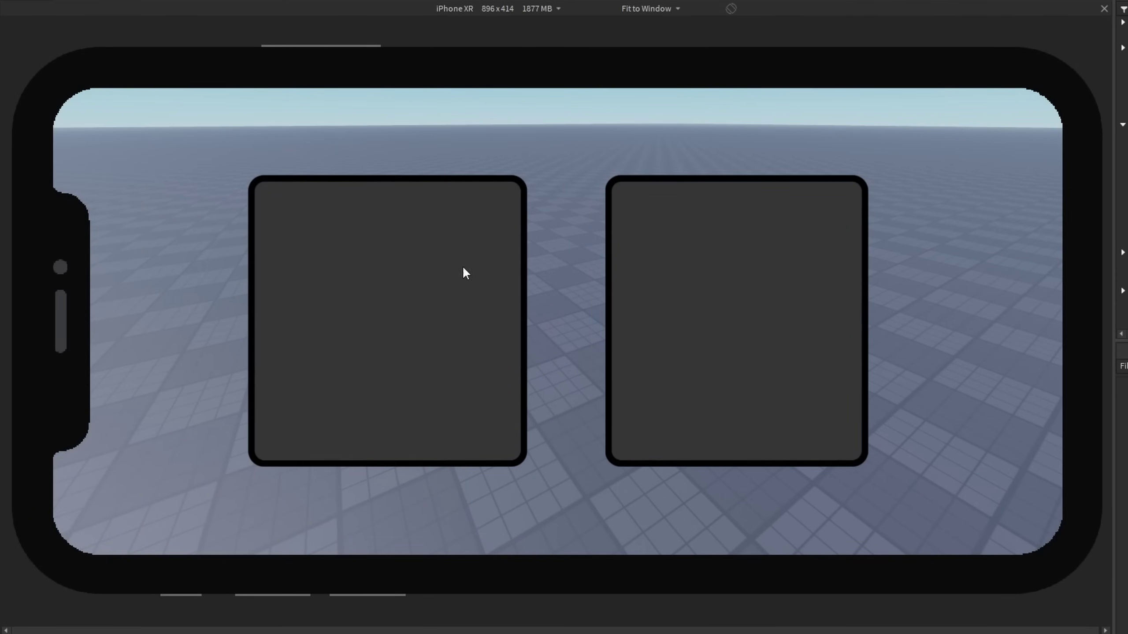
pyautogui.click(491, 10)
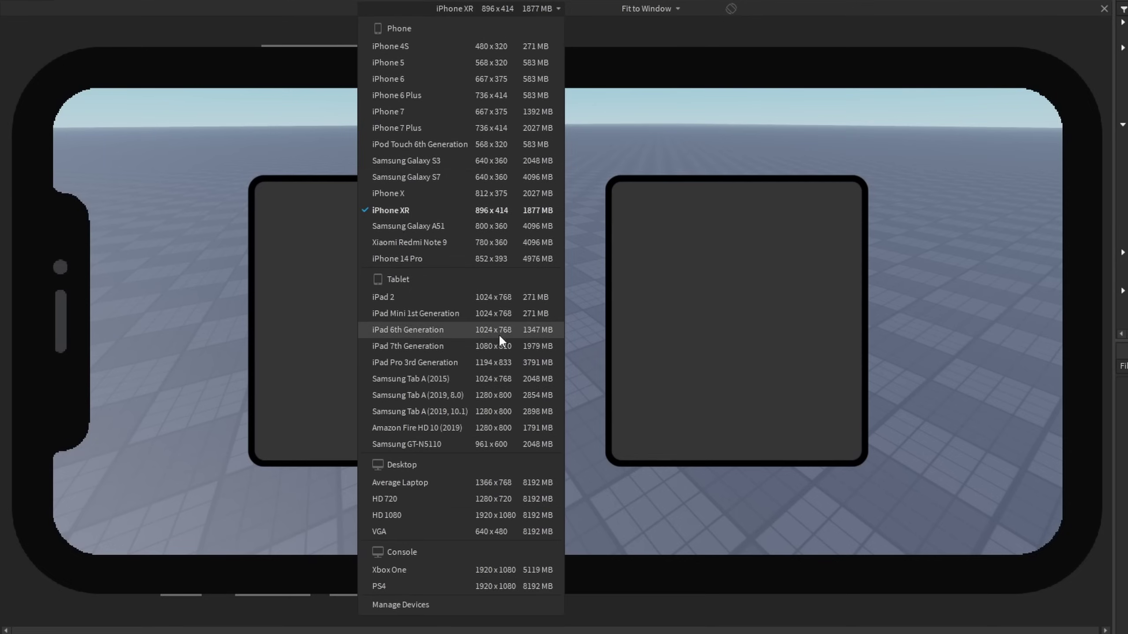
pyautogui.click(408, 297)
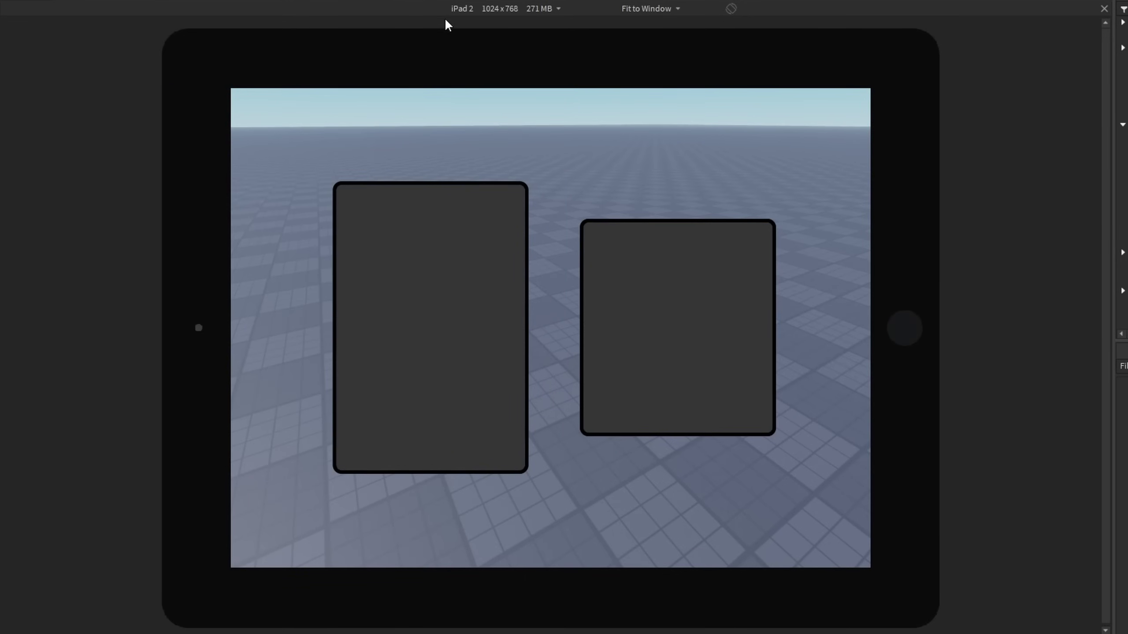
# - Compare the two grey frames in device emulation on the Samsung Tab A (2019, 10.1), Average Laptop, Xbox One and PS4
pyautogui.click(457, 9)
pyautogui.click(404, 413)
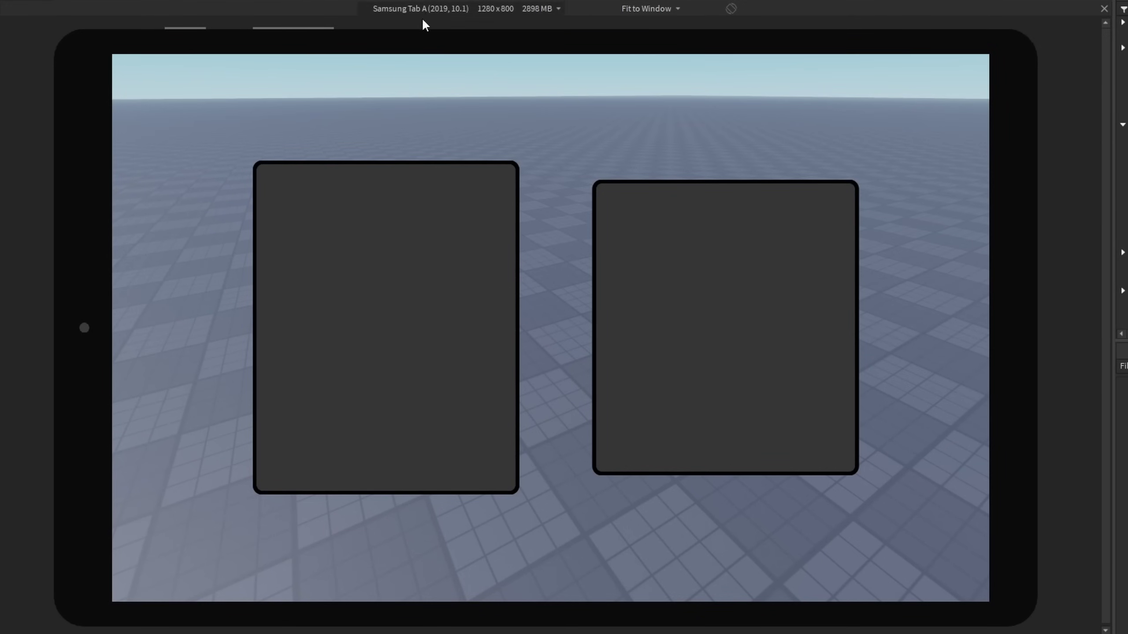
pyautogui.click(410, 14)
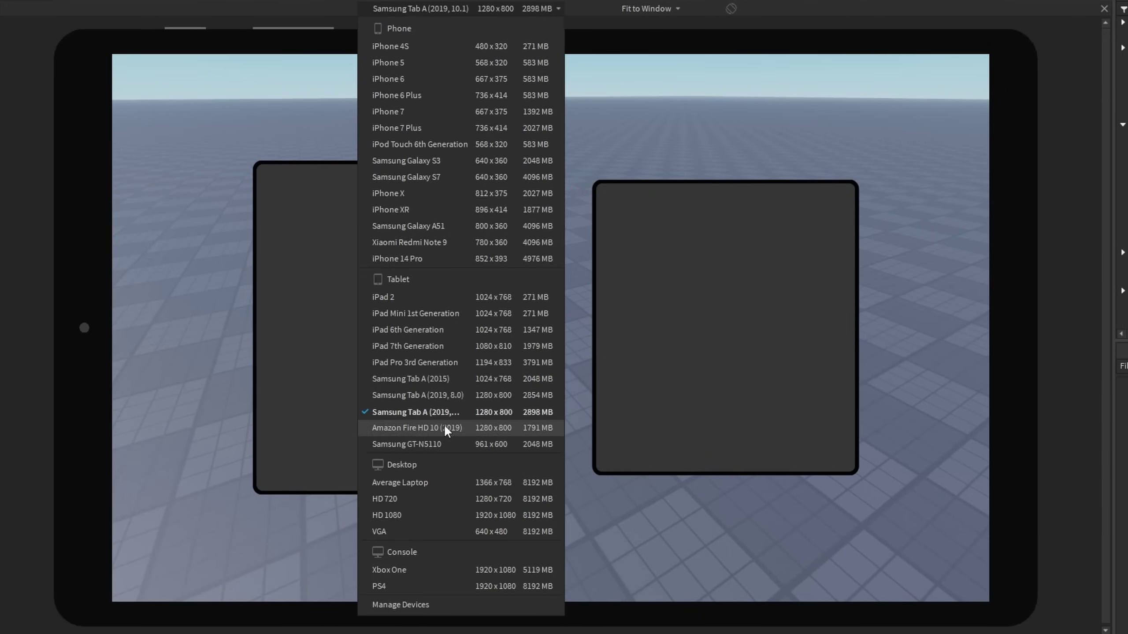
pyautogui.click(421, 486)
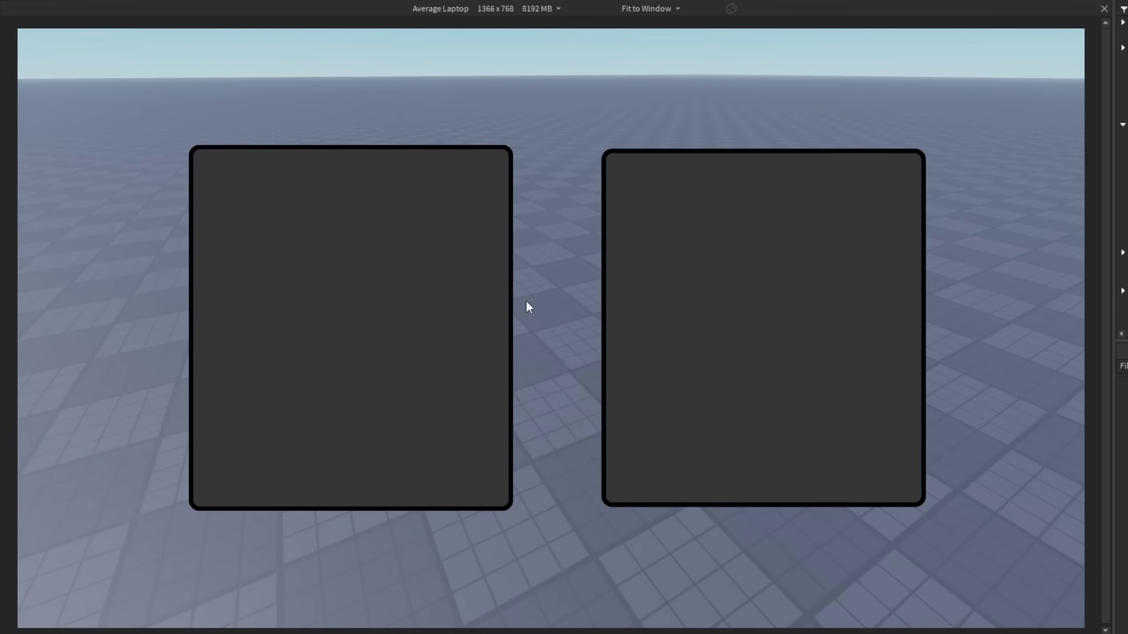
pyautogui.click(423, 4)
pyautogui.click(436, 568)
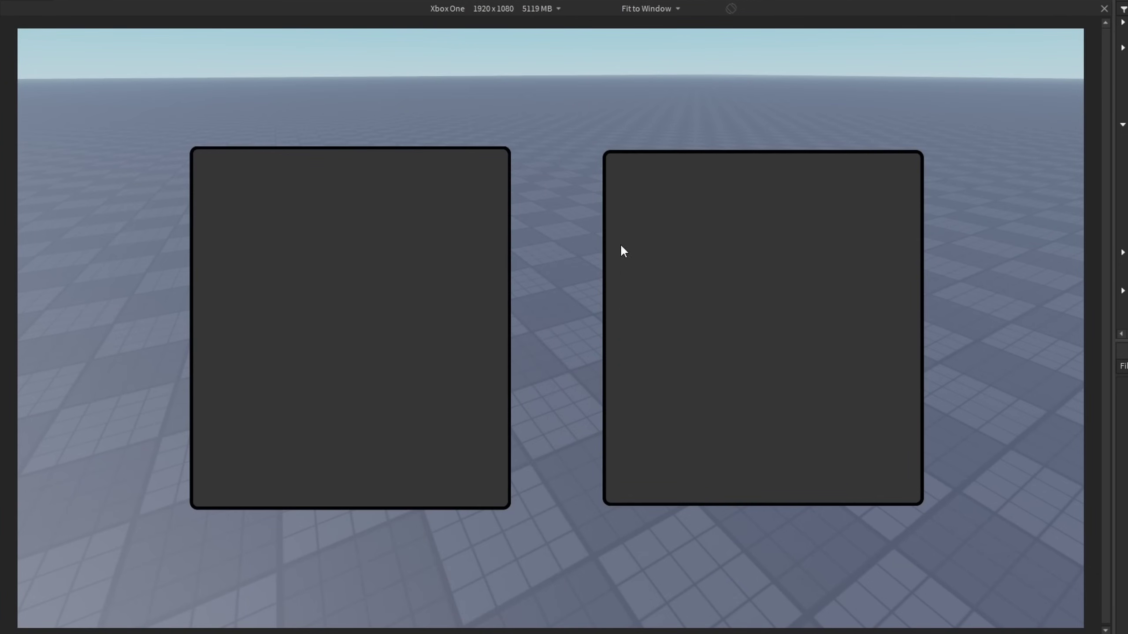
pyautogui.click(444, 9)
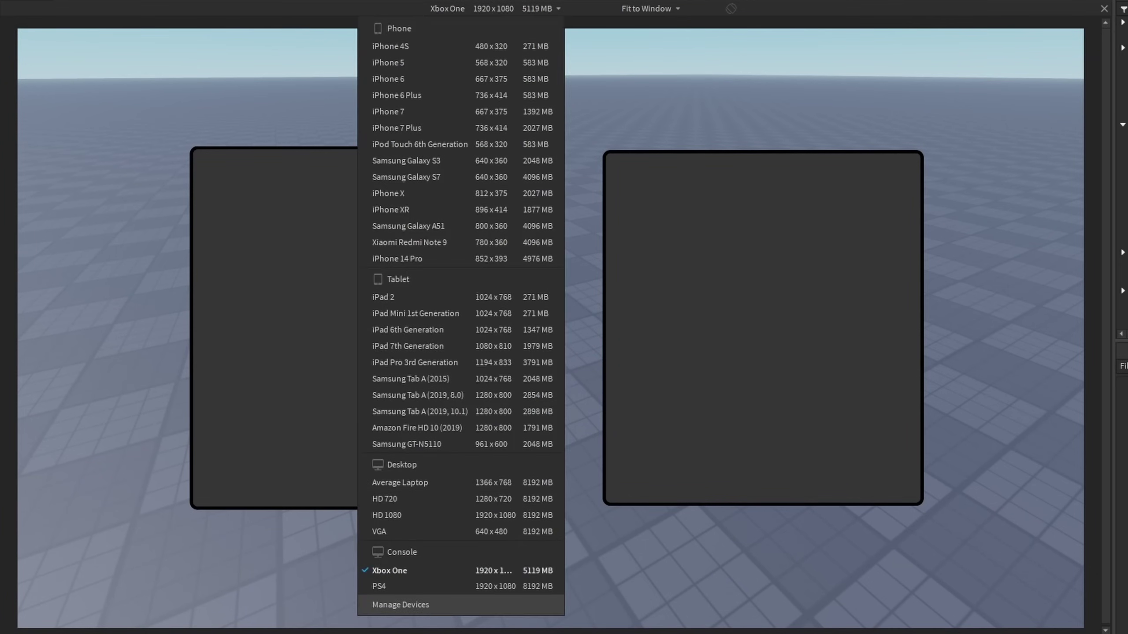
pyautogui.click(401, 585)
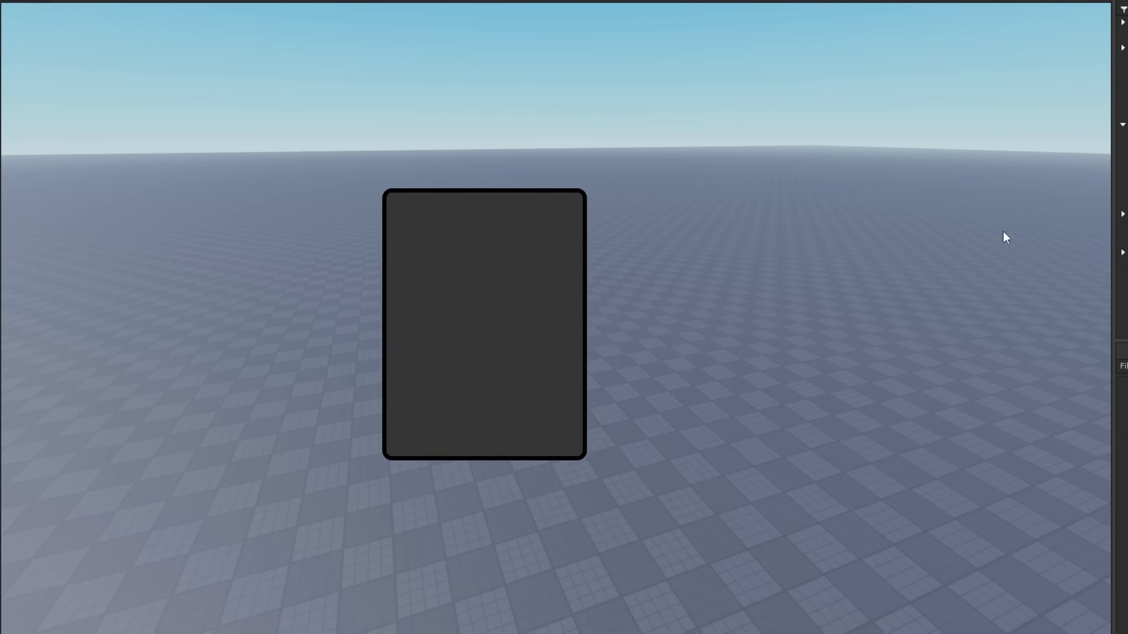
# - Duplicate the second Frame three times inside the ScreenGui to add more pages to the page layout
pyautogui.click(1122, 189)
pyautogui.hotkey('ctrl', 'd')
pyautogui.hotkey('ctrl', 'd')
pyautogui.hotkey('ctrl', 'd')
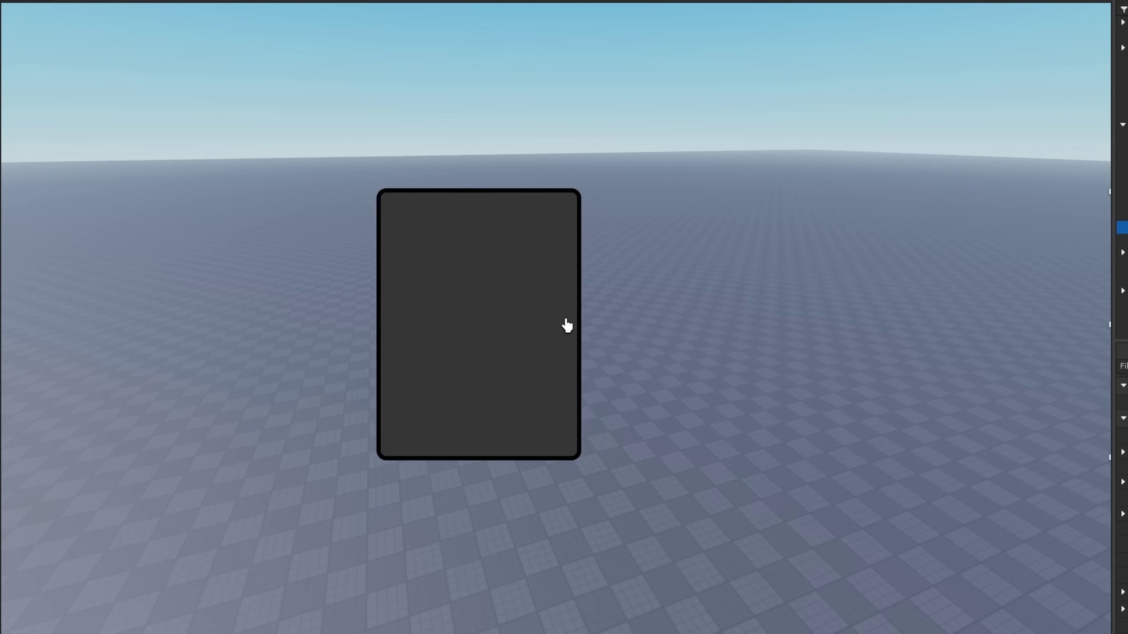
pyautogui.click(567, 326)
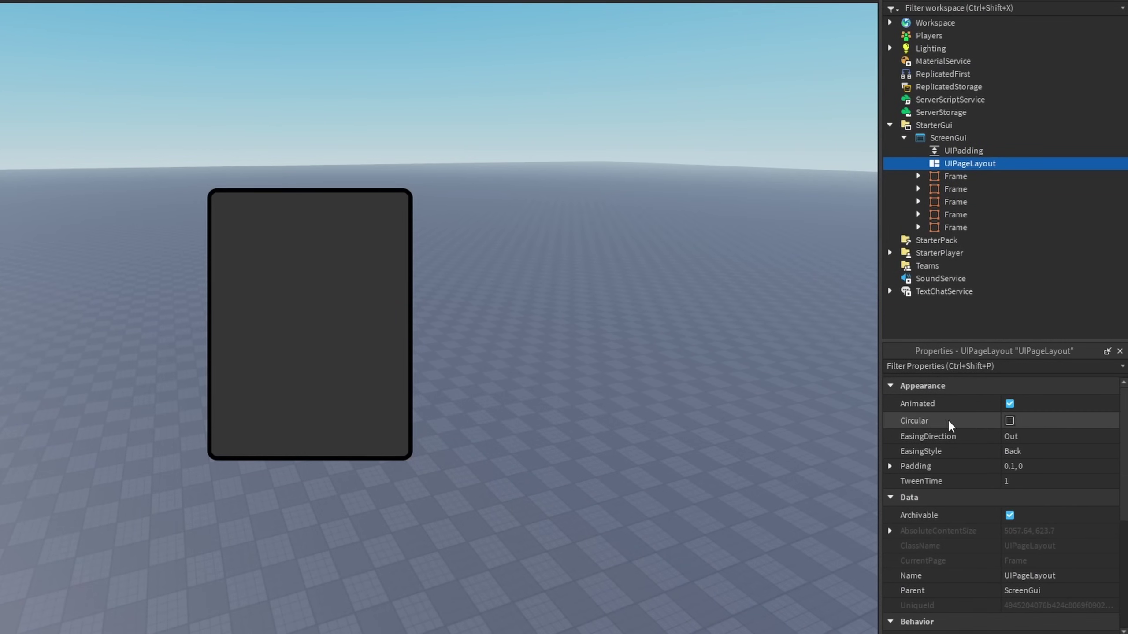
# - Try turning off the Animated option of the UIPageLayout and turn it back on
pyautogui.click(1009, 404)
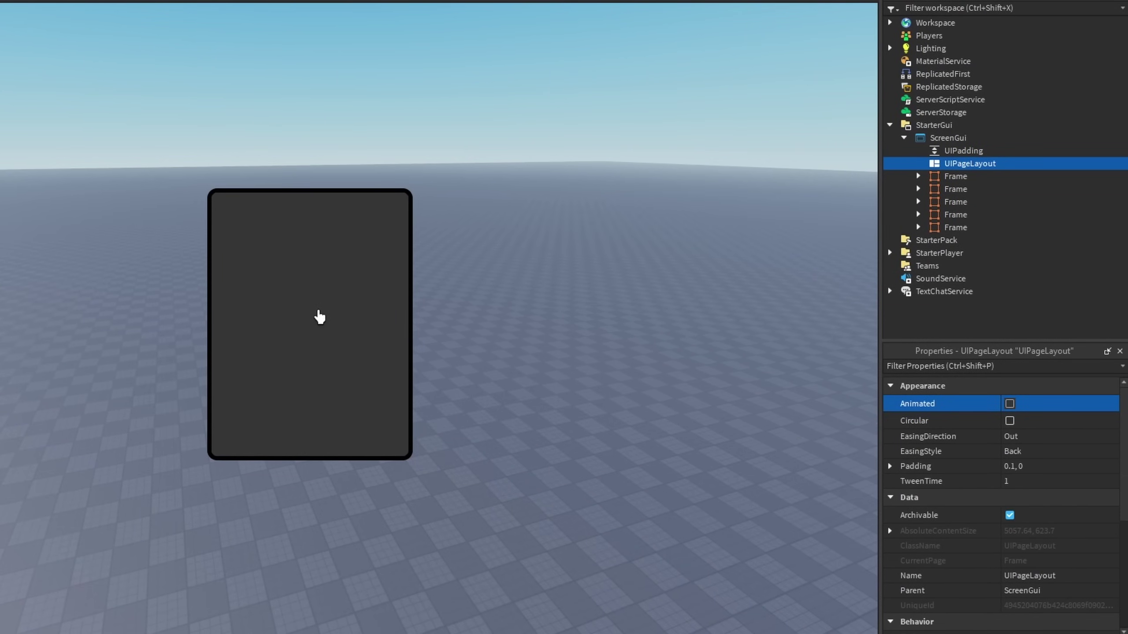
pyautogui.click(1009, 404)
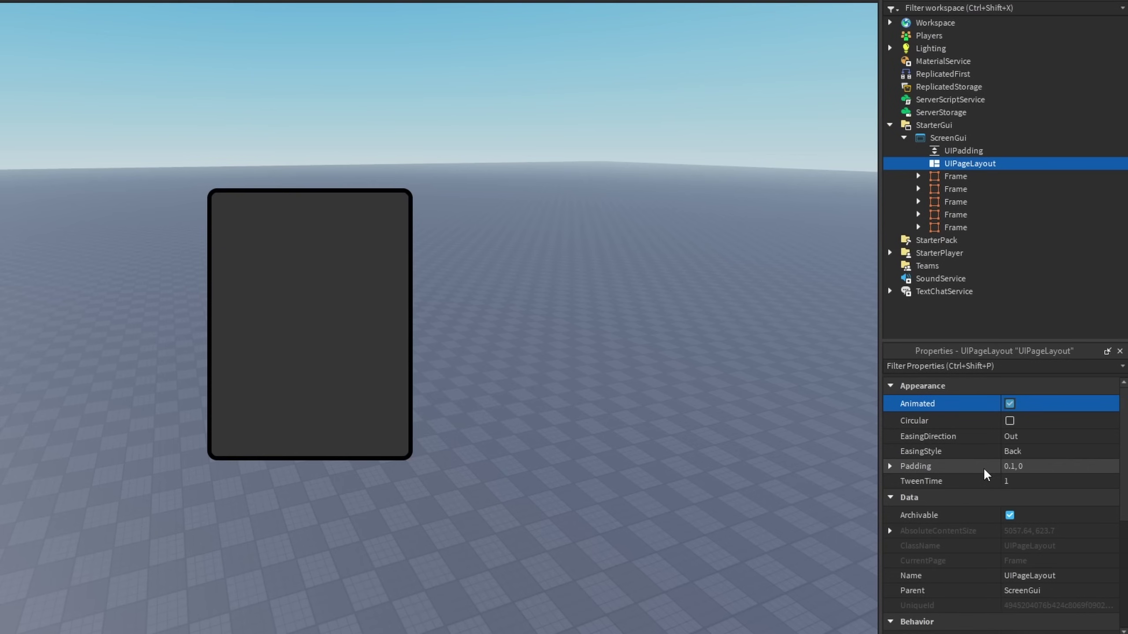
# - Enable the Circular option on the UIPageLayout and review its alignment and input settings
pyautogui.click(1010, 421)
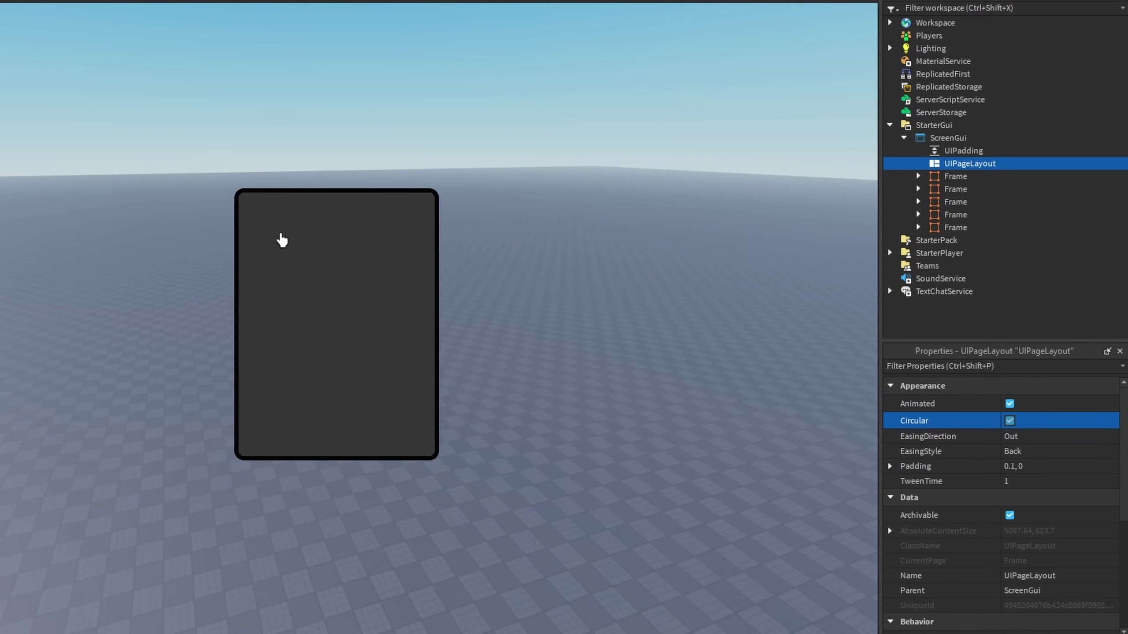
pyautogui.scroll(-1, 329, 282)
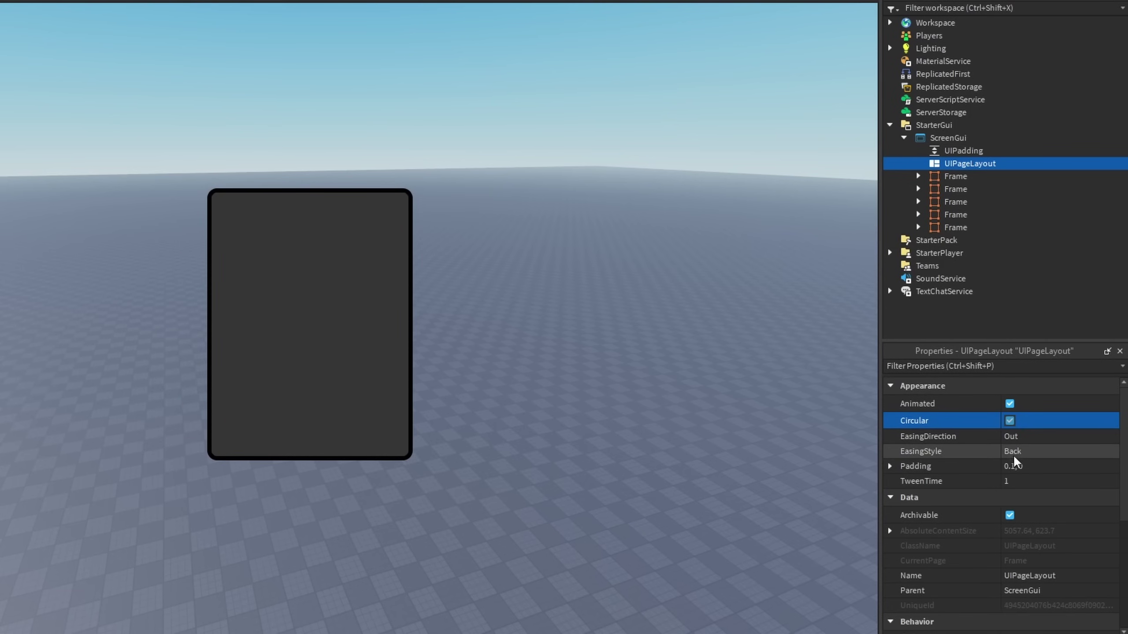
pyautogui.scroll(-4, 1013, 455)
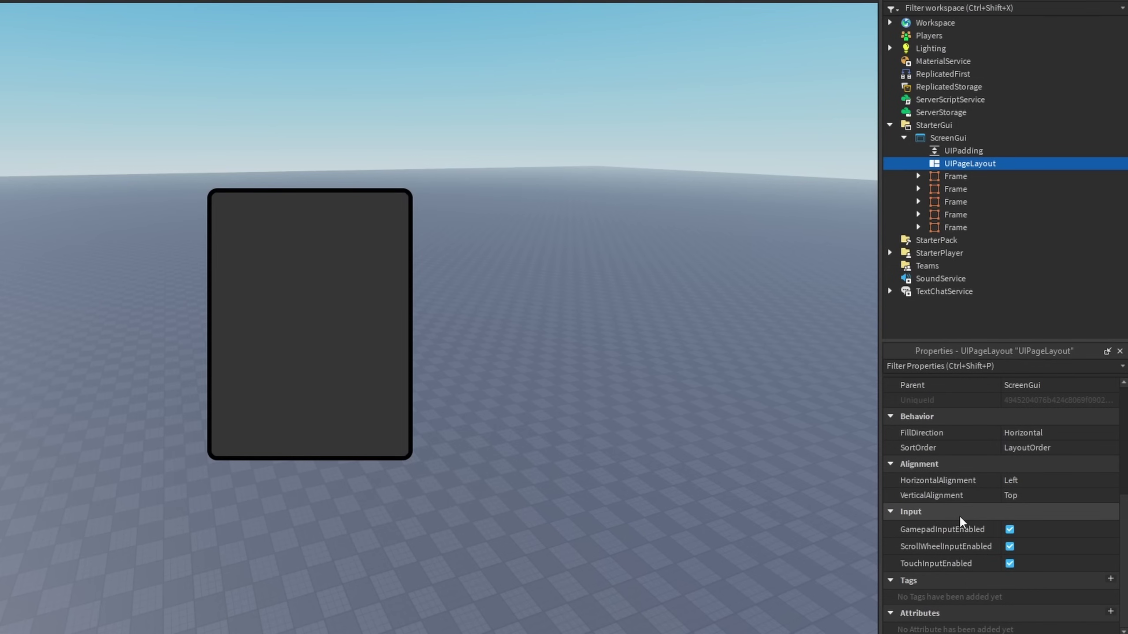
pyautogui.moveTo(724, 421); pyautogui.dragTo(711, 410, button='right')
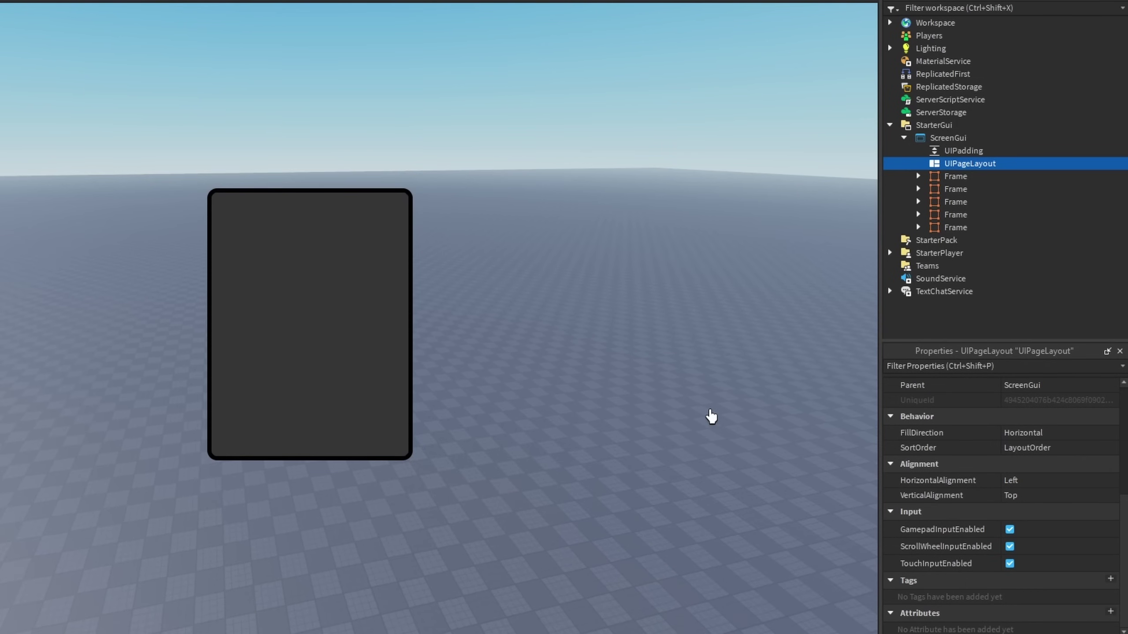
# - Try deleting the UIPadding from the ScreenGui and undo the deletion
pyautogui.click(959, 151)
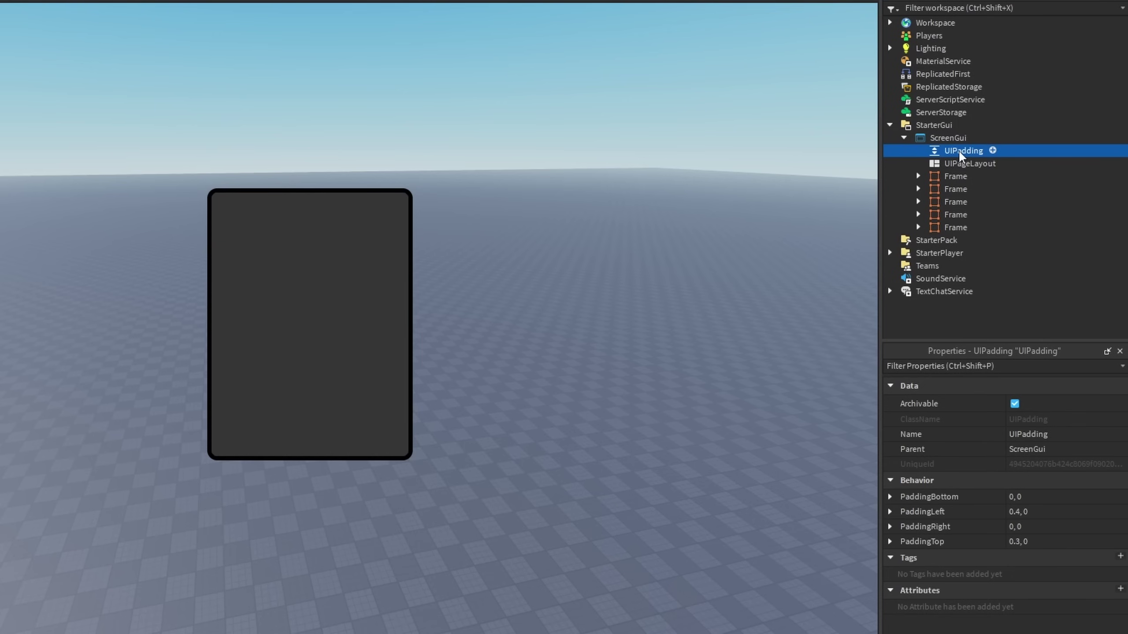
pyautogui.press('Delete')
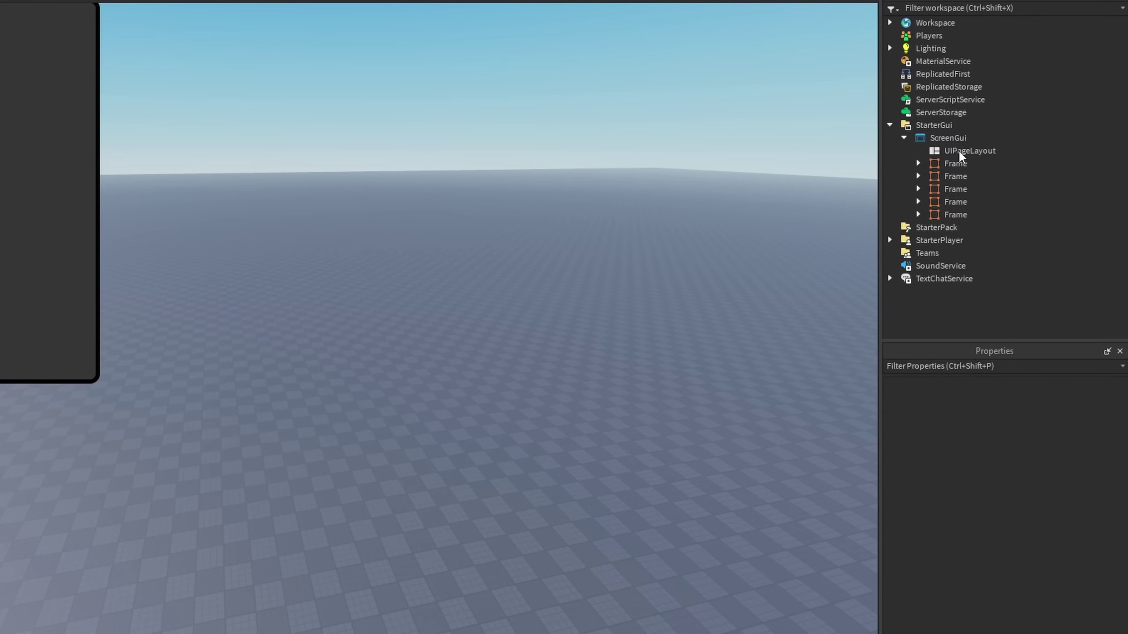
pyautogui.hotkey('ctrl', 'z')
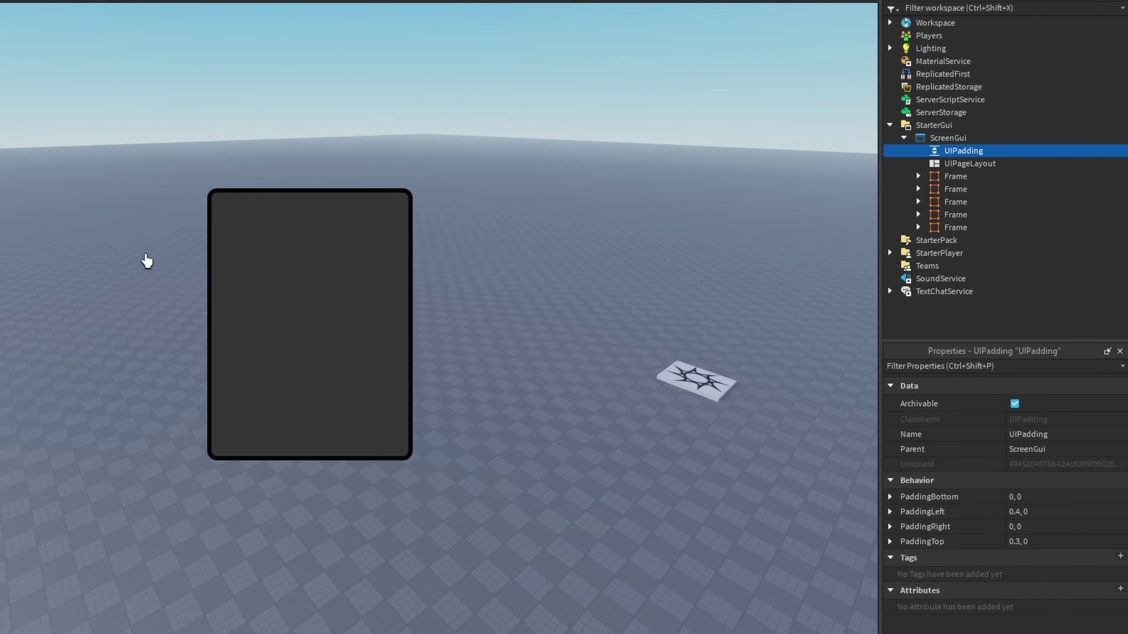
# - Flip back and forth through the Frame pages to check the page layout with its UIPadding in place
pyautogui.scroll(-2, 362, 360)
pyautogui.scroll(3, 361, 363)
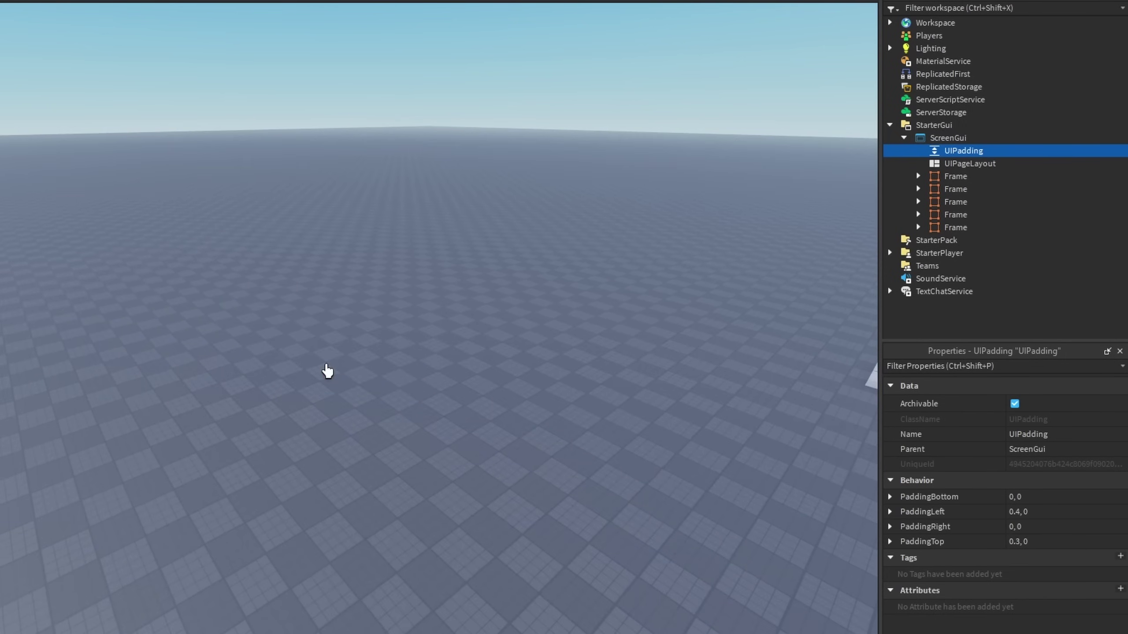
pyautogui.scroll(1, 343, 369)
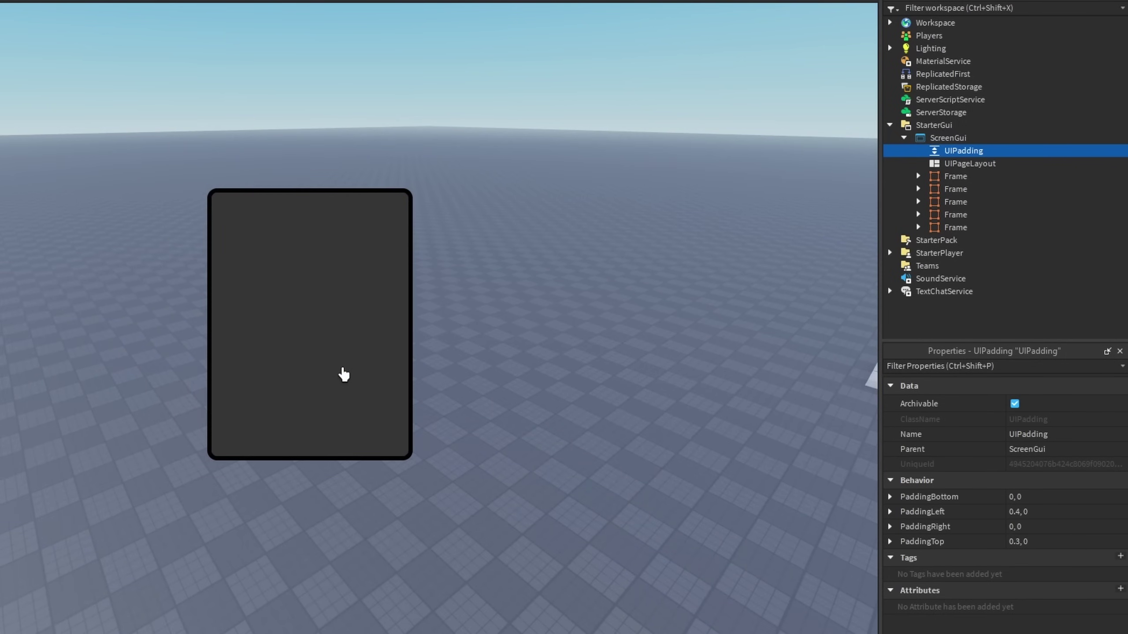
# - Try a Padding of 0, 0 on the UIPageLayout, and set it back to 0.1, 0
pyautogui.press('Down')
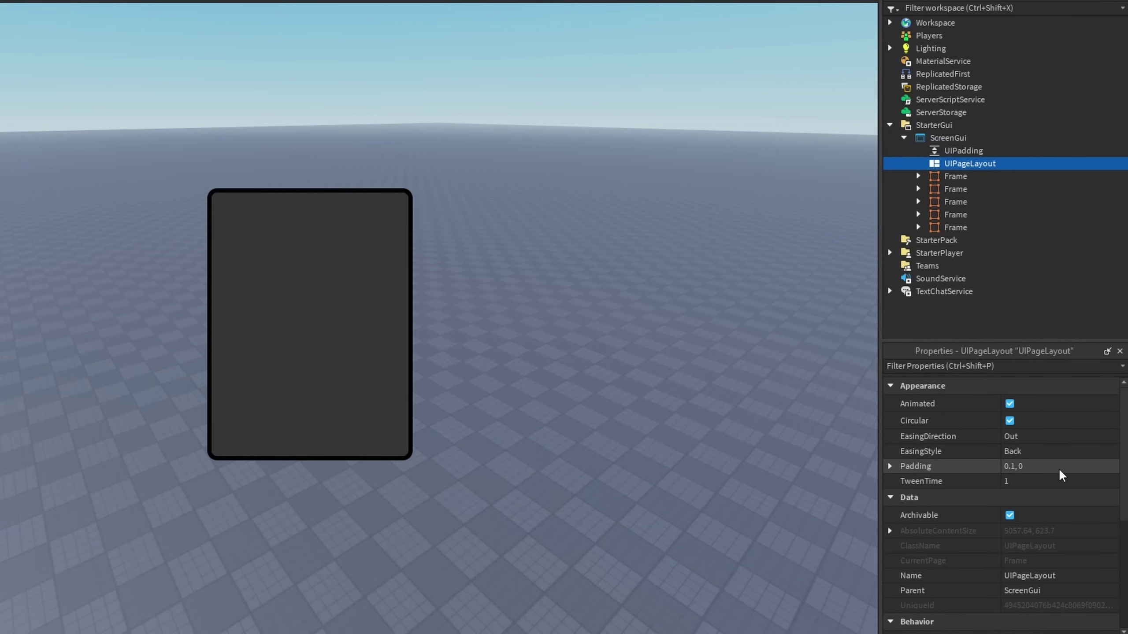
pyautogui.click(1038, 471)
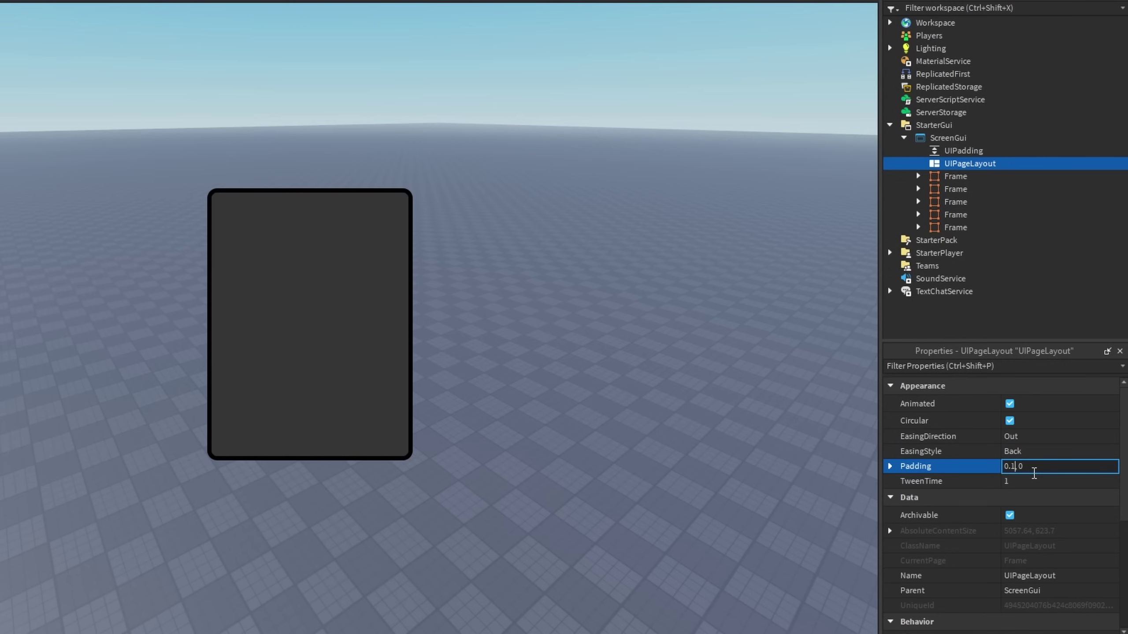
pyautogui.press('Return')
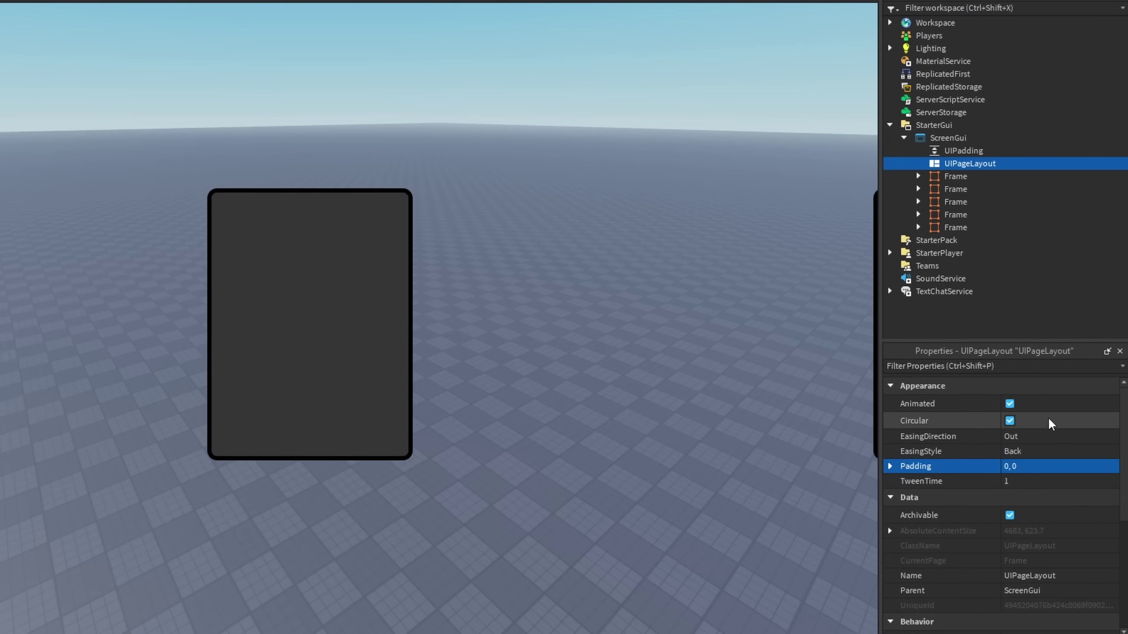
pyautogui.click(1036, 464)
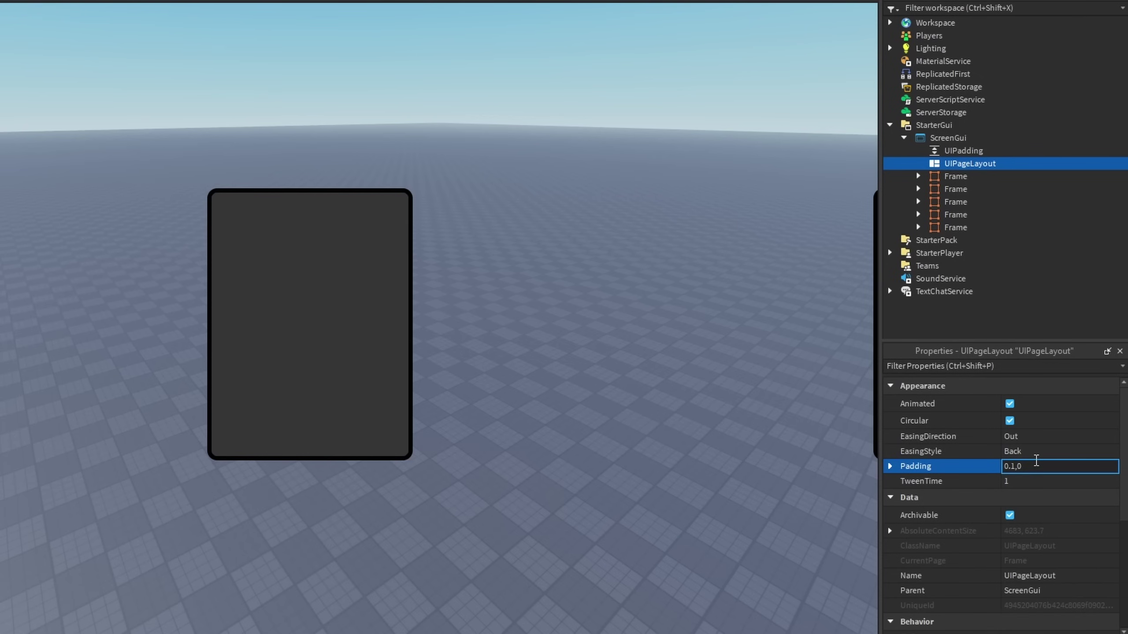
pyautogui.press('Return')
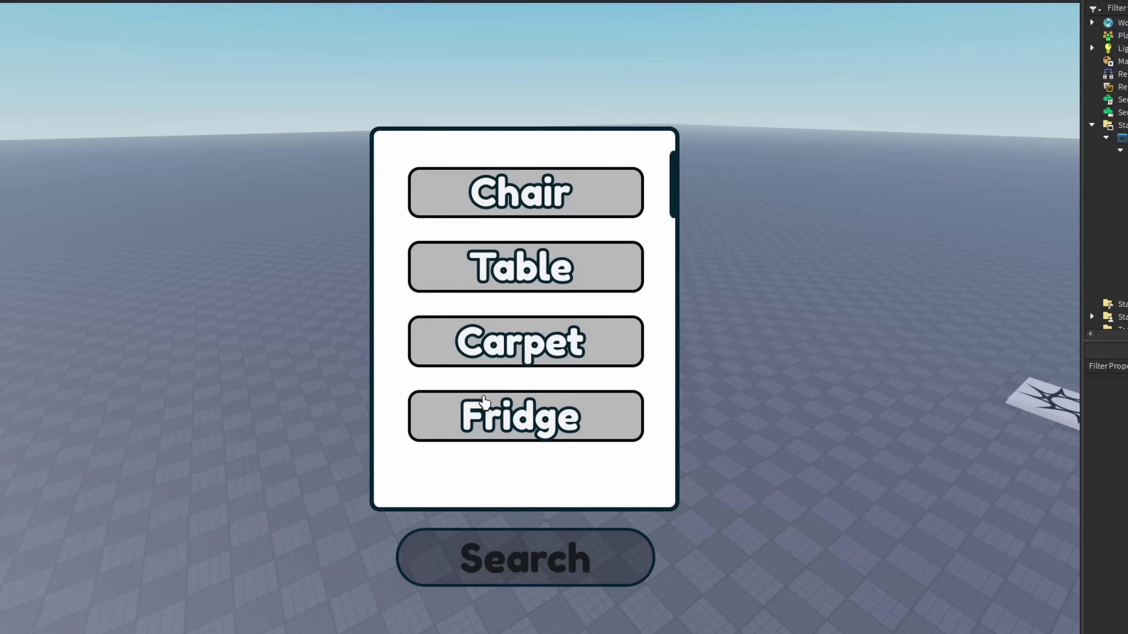
# - Test scrolling the furniture list and find the canvas properties of its ScrollingFrame by filtering for "can"
pyautogui.scroll(-5, 538, 249)
pyautogui.scroll(5, 537, 247)
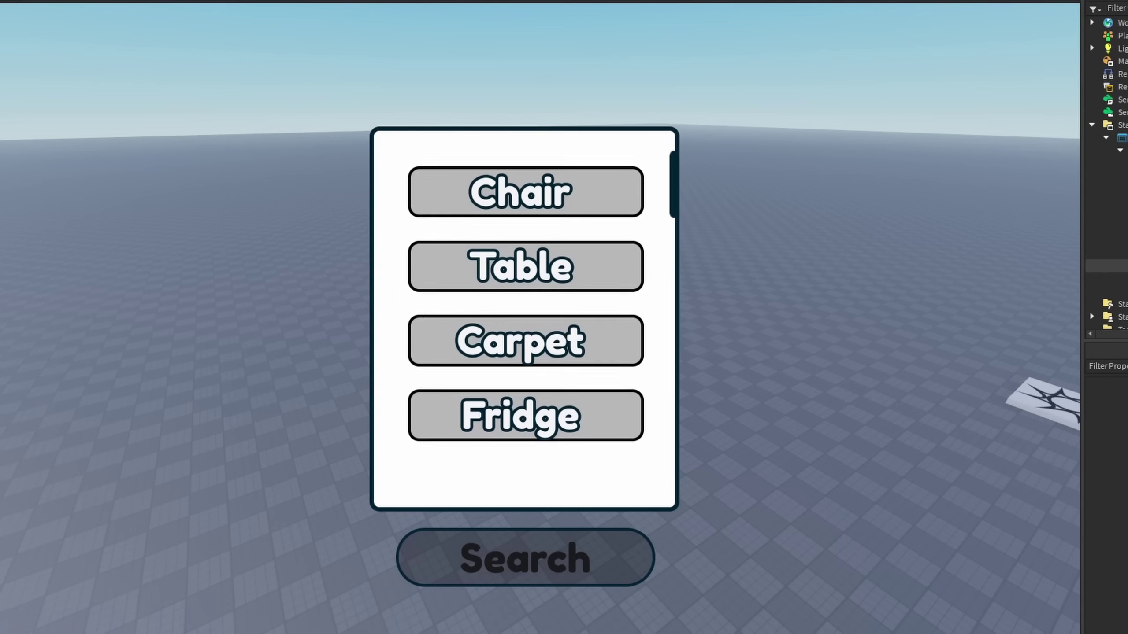
pyautogui.click(1115, 215)
pyautogui.scroll(-10, 1114, 511)
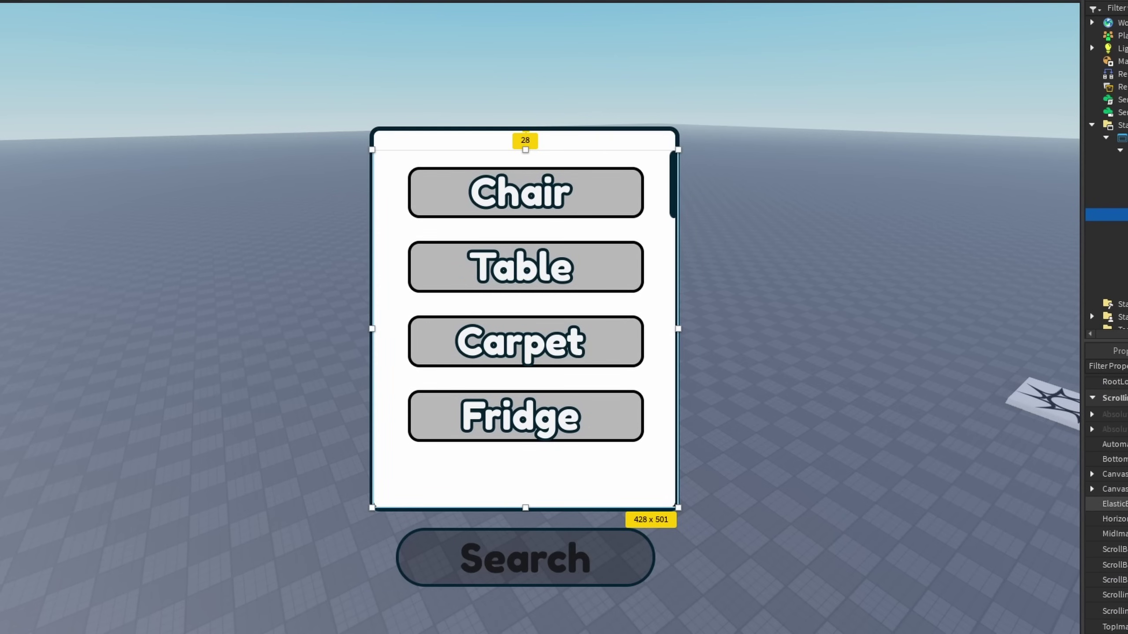
pyautogui.scroll(-3, 1106, 505)
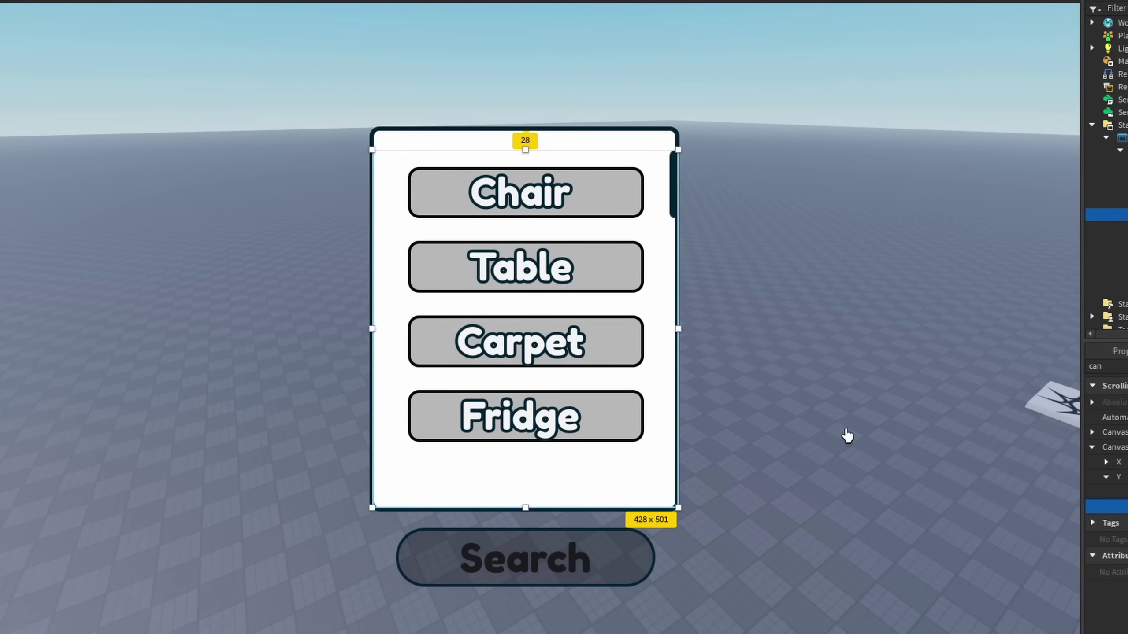
# - Try a much smaller Y scale for the ScrollingFrame's CanvasSize and test scrolling the furniture list
pyautogui.click(1123, 491)
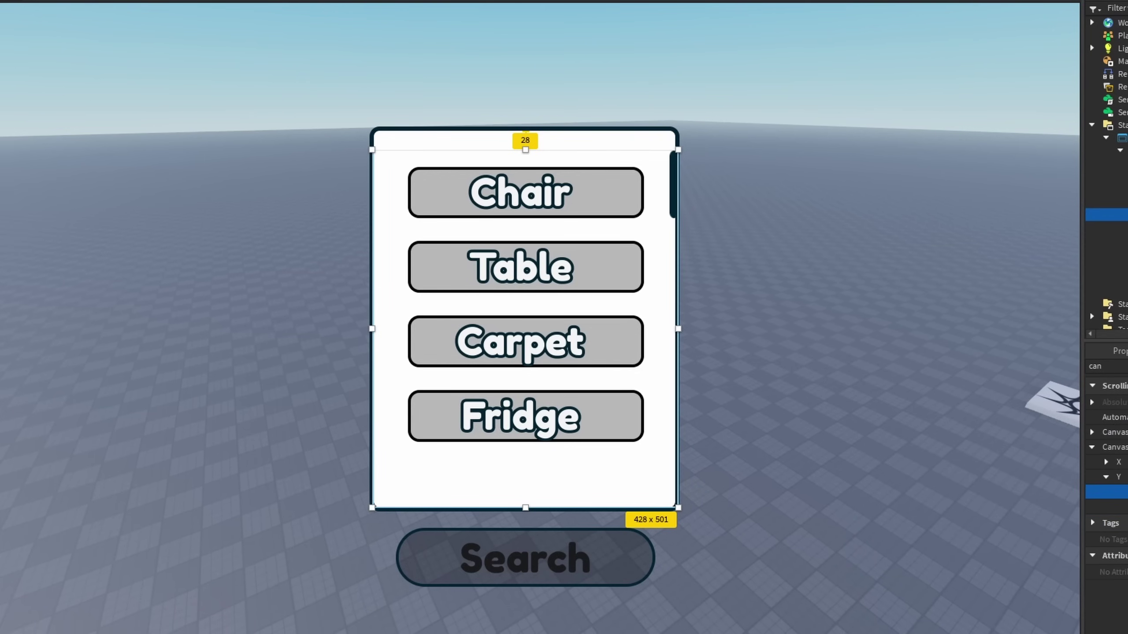
pyautogui.press('Return')
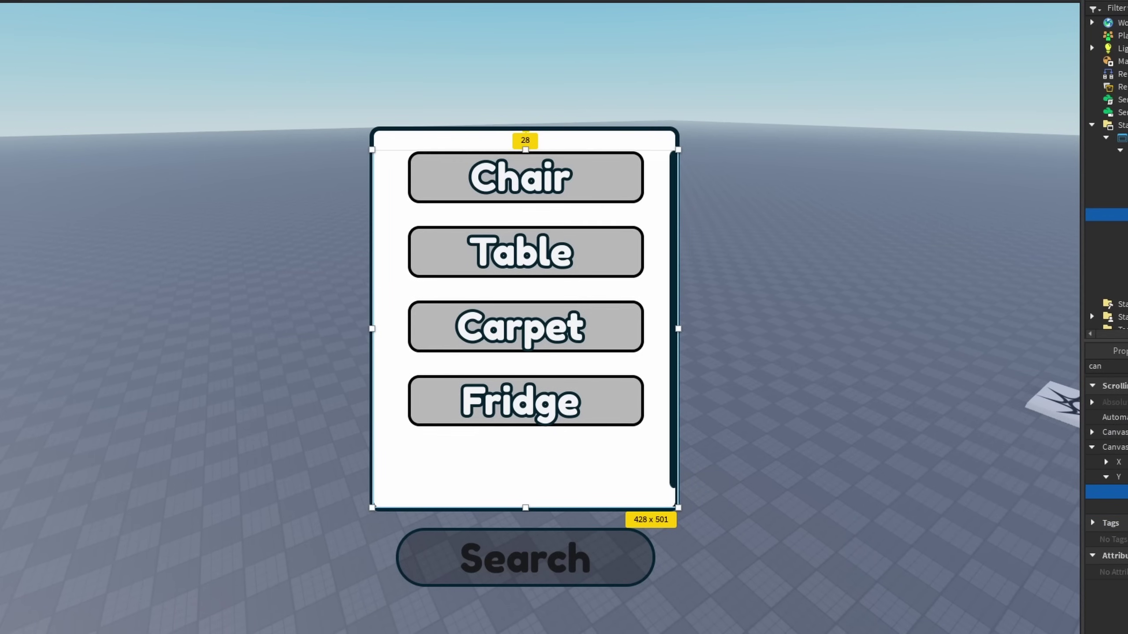
pyautogui.scroll(-2, 535, 324)
pyautogui.scroll(2, 530, 328)
pyautogui.scroll(-2, 533, 386)
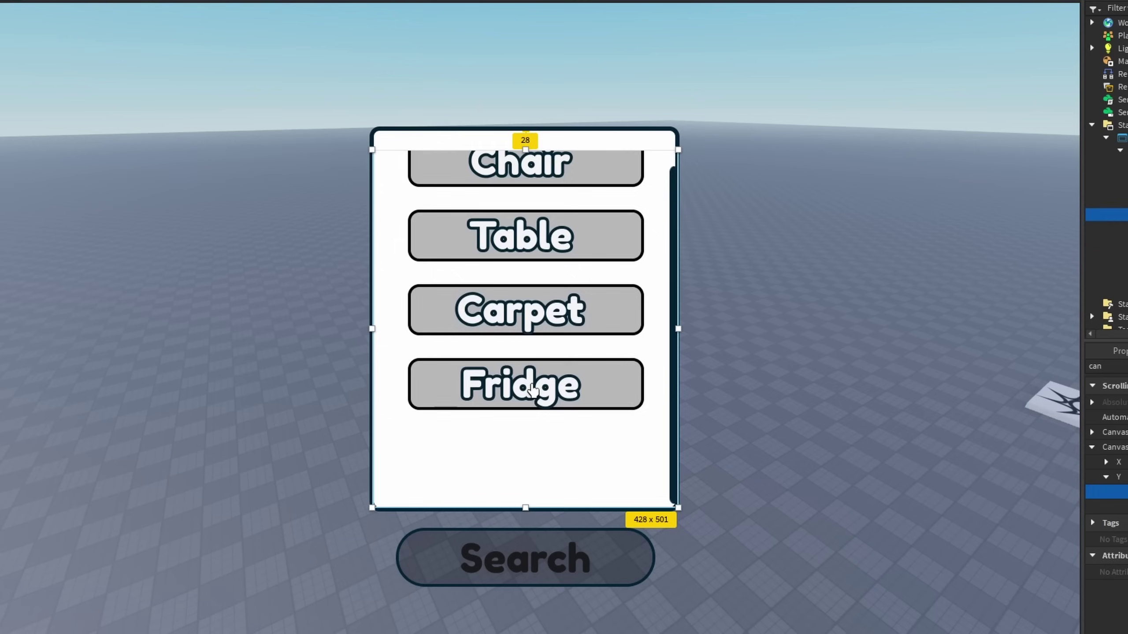
pyautogui.scroll(1, 514, 413)
pyautogui.scroll(-1, 514, 412)
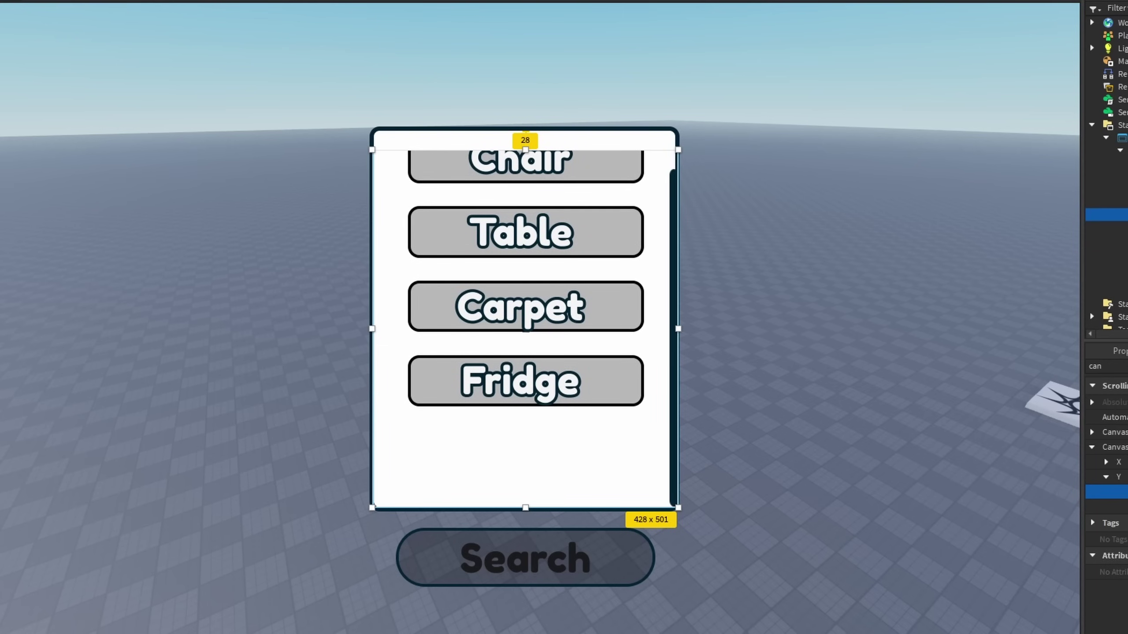
# - Enlarge the Y scale of the ScrollingFrame's CanvasSize and test scrolling the list down and back up
pyautogui.press('Return')
pyautogui.scroll(-8, 481, 306)
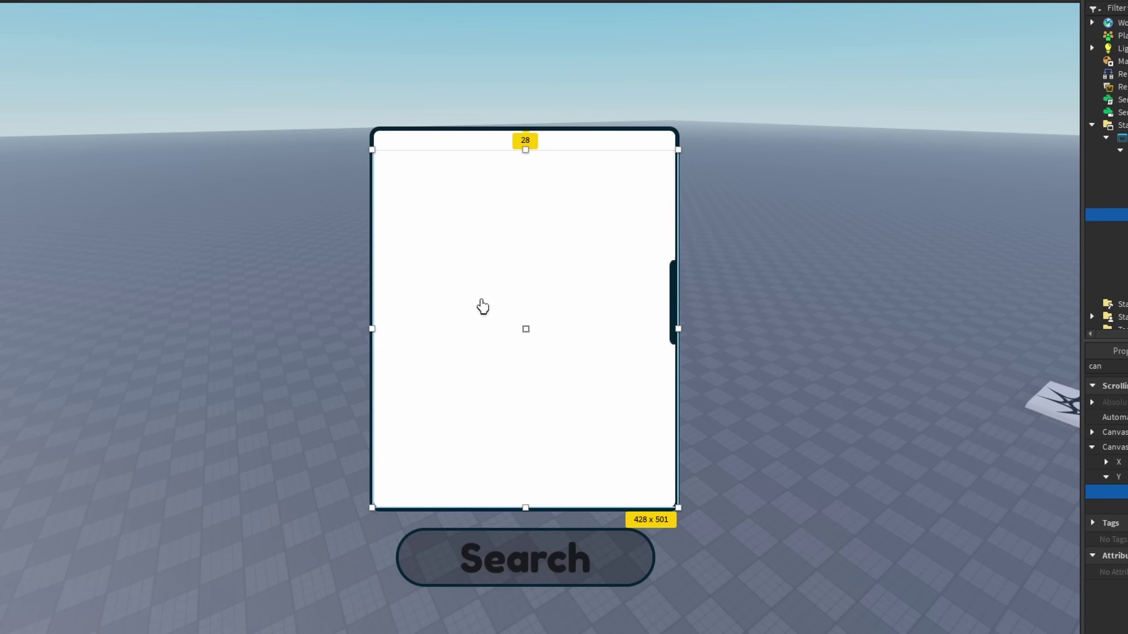
pyautogui.scroll(8, 518, 349)
pyautogui.scroll(1, 518, 354)
pyautogui.scroll(1, 842, 343)
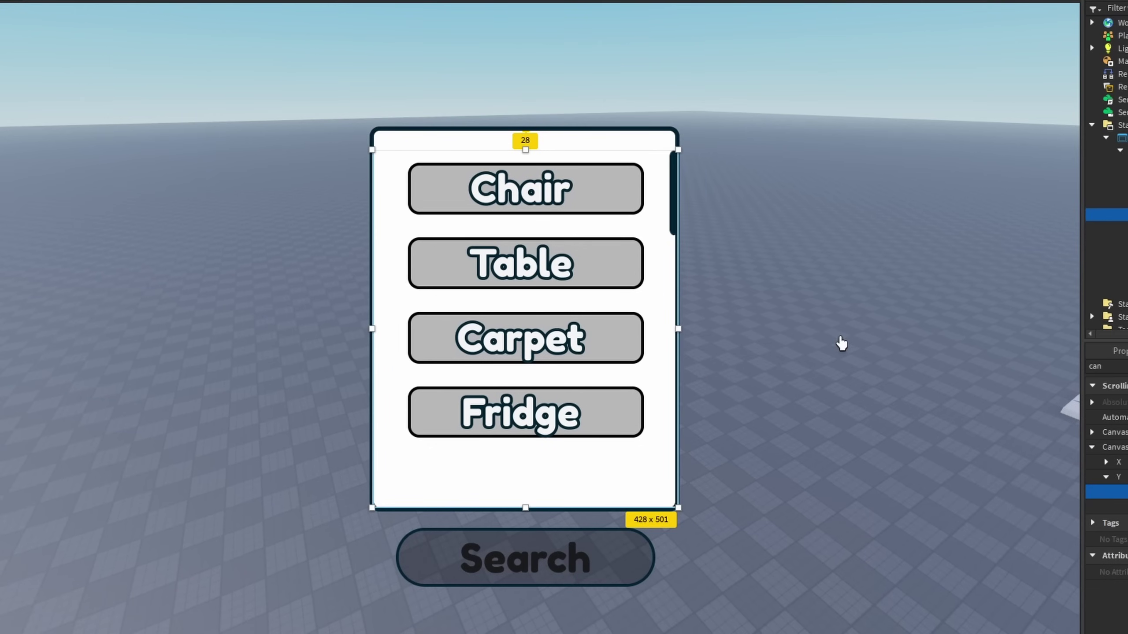
# - Reselect the ScrollingFrame, examine how far the furniture list scrolls past its last item, and clear the selection
pyautogui.click(841, 344)
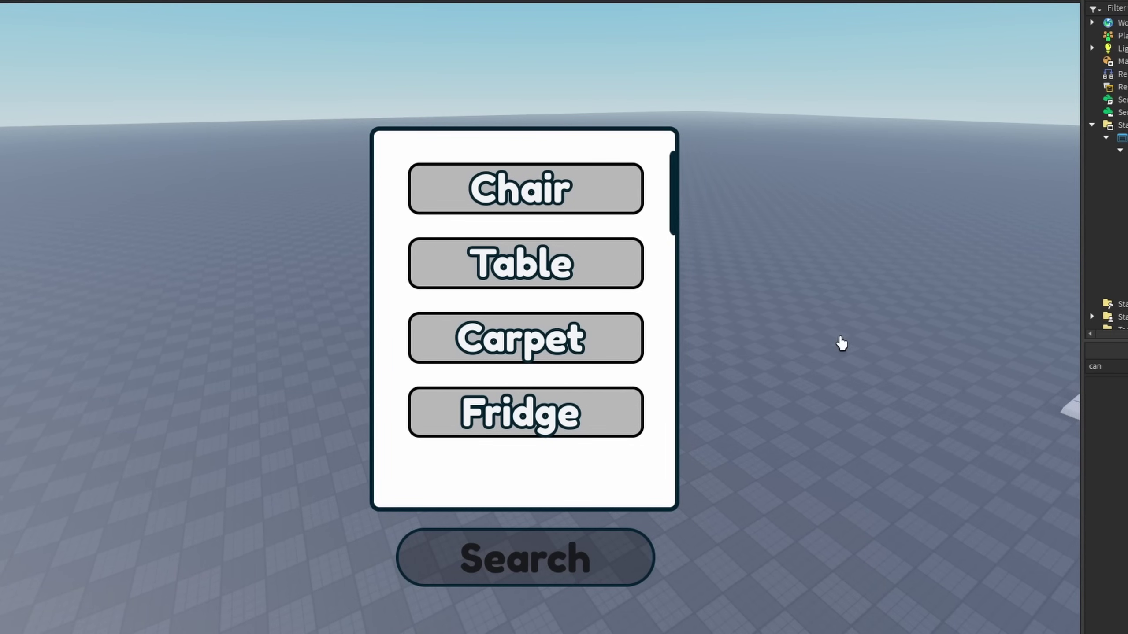
pyautogui.click(1108, 215)
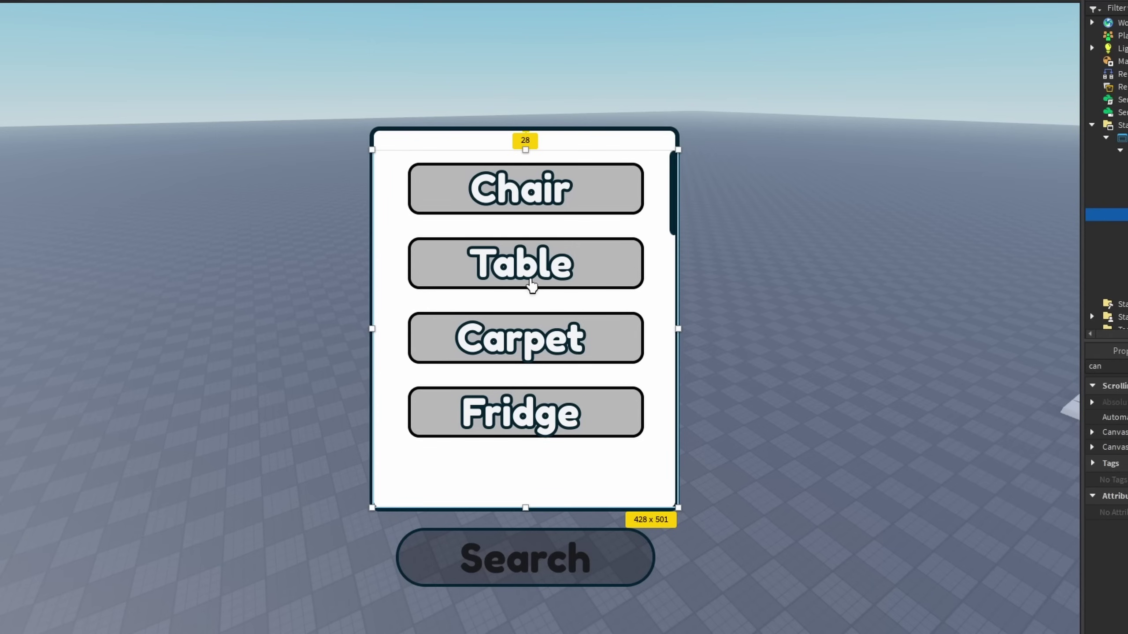
pyautogui.scroll(-3, 534, 372)
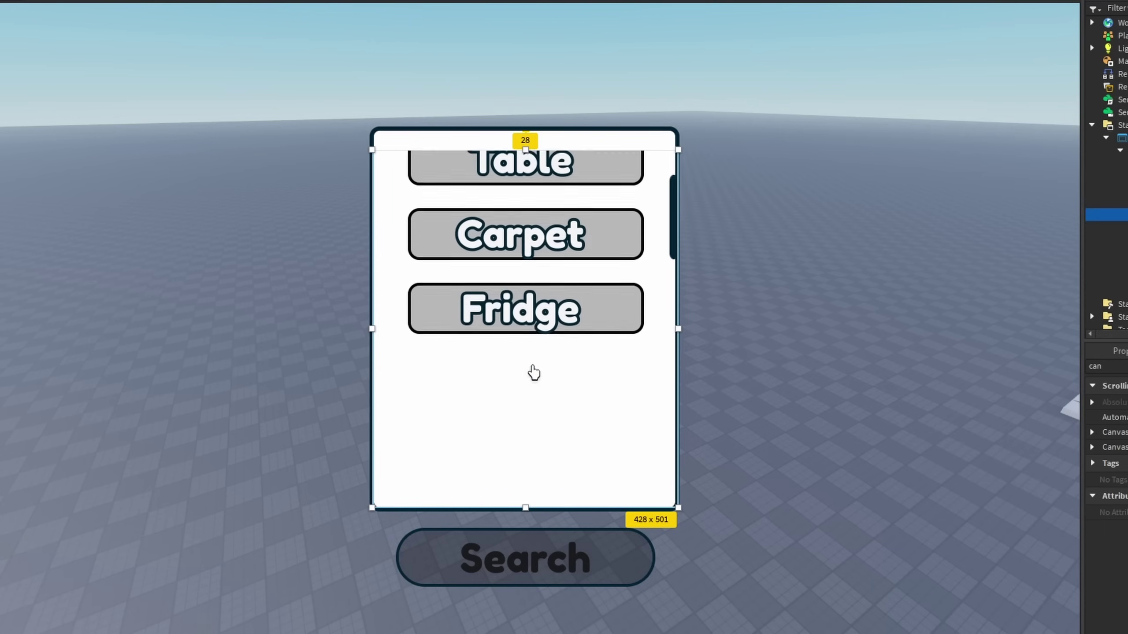
pyautogui.scroll(3, 534, 372)
pyautogui.scroll(2, 777, 306)
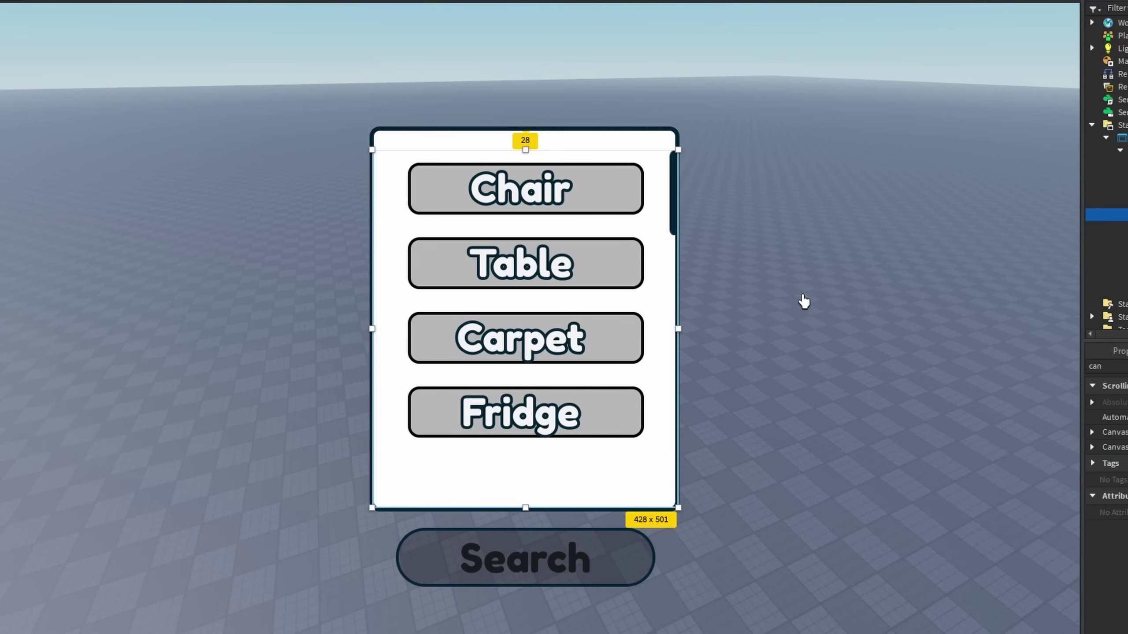
pyautogui.click(853, 242)
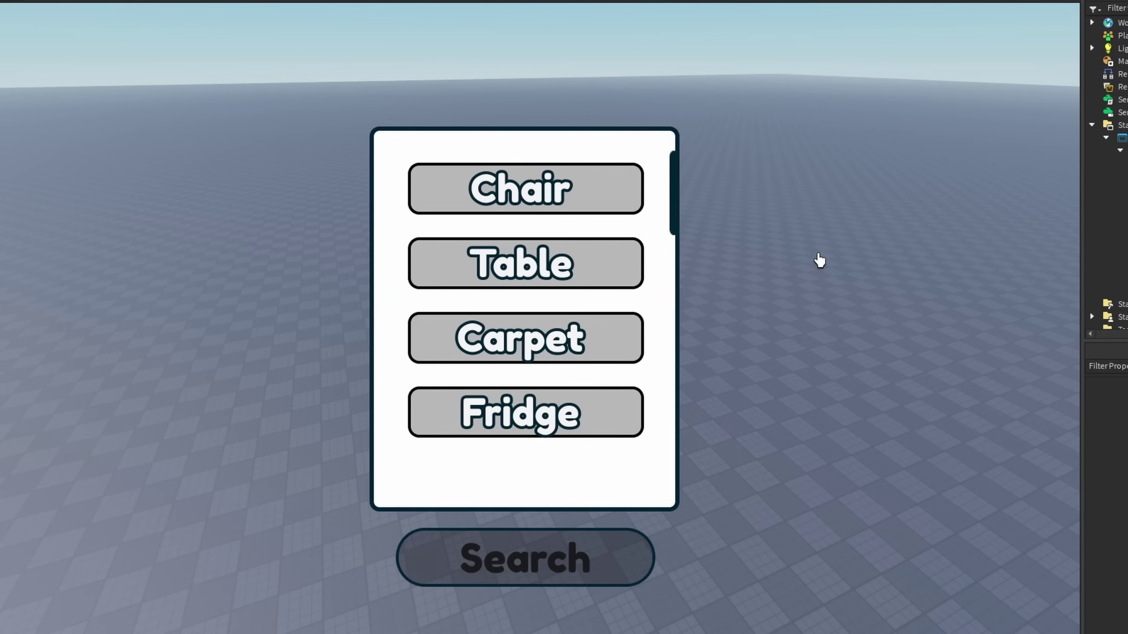
pyautogui.click(1108, 227)
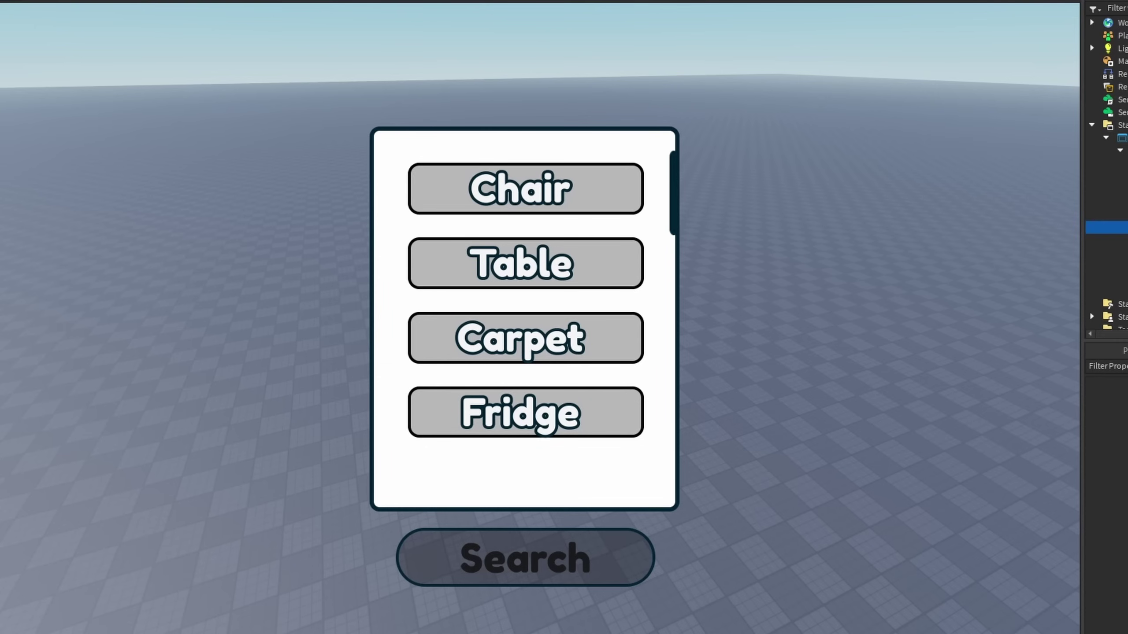
pyautogui.click(867, 247)
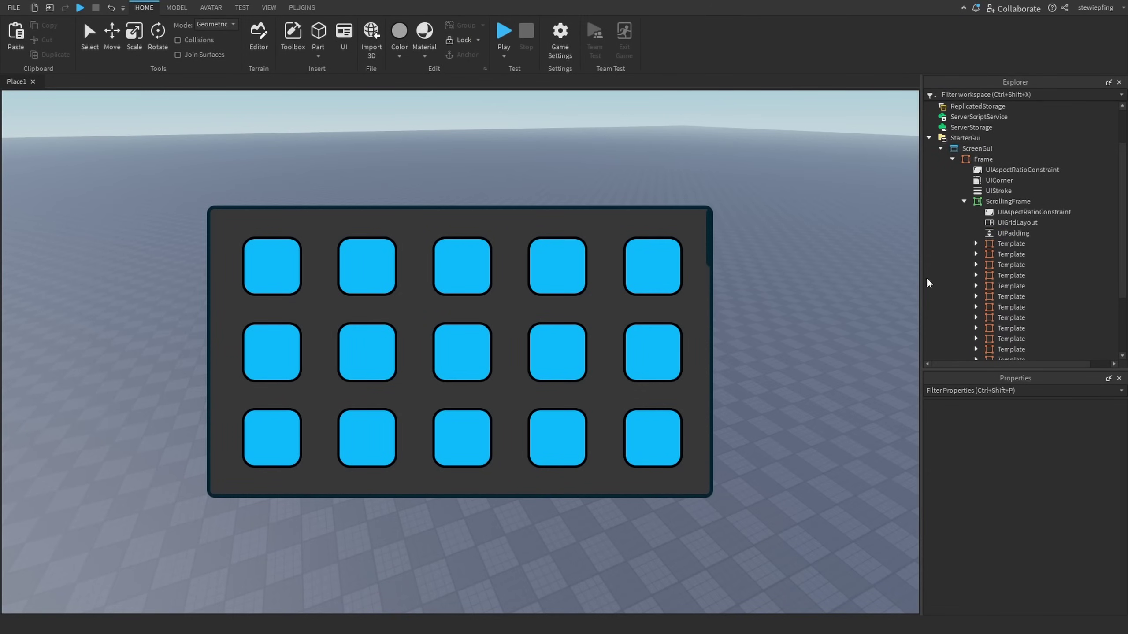
# - Insert a LocalScript into the Frame that contains the ScrollingFrame with the Template grid
pyautogui.scroll(-3, 1003, 222)
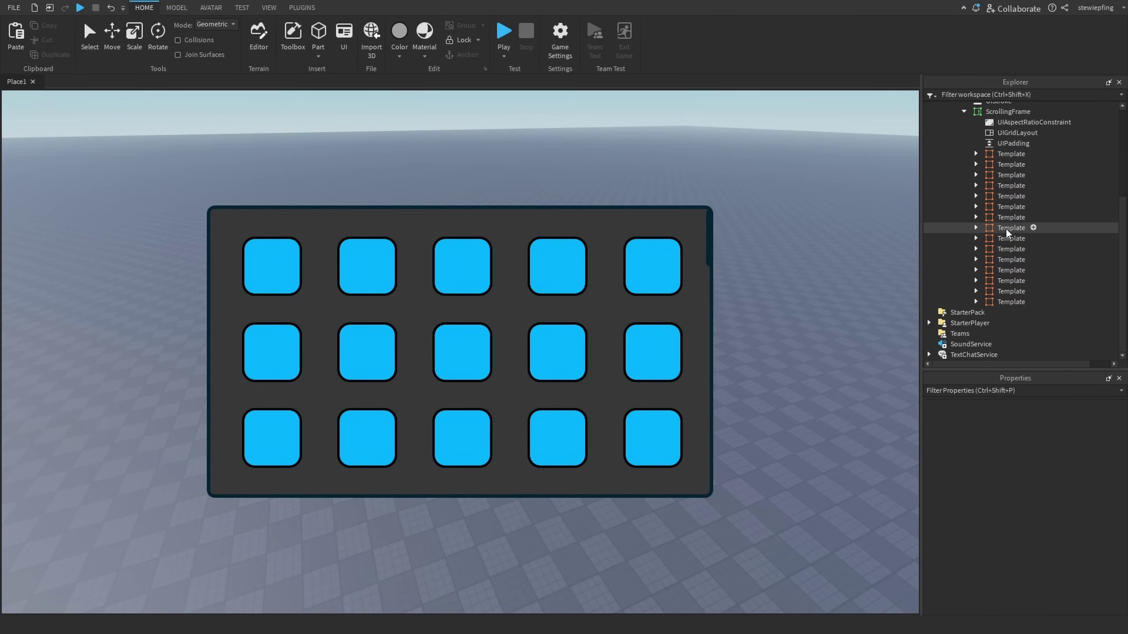
pyautogui.scroll(1, 1006, 230)
pyautogui.moveTo(739, 280); pyautogui.dragTo(725, 293, button='right')
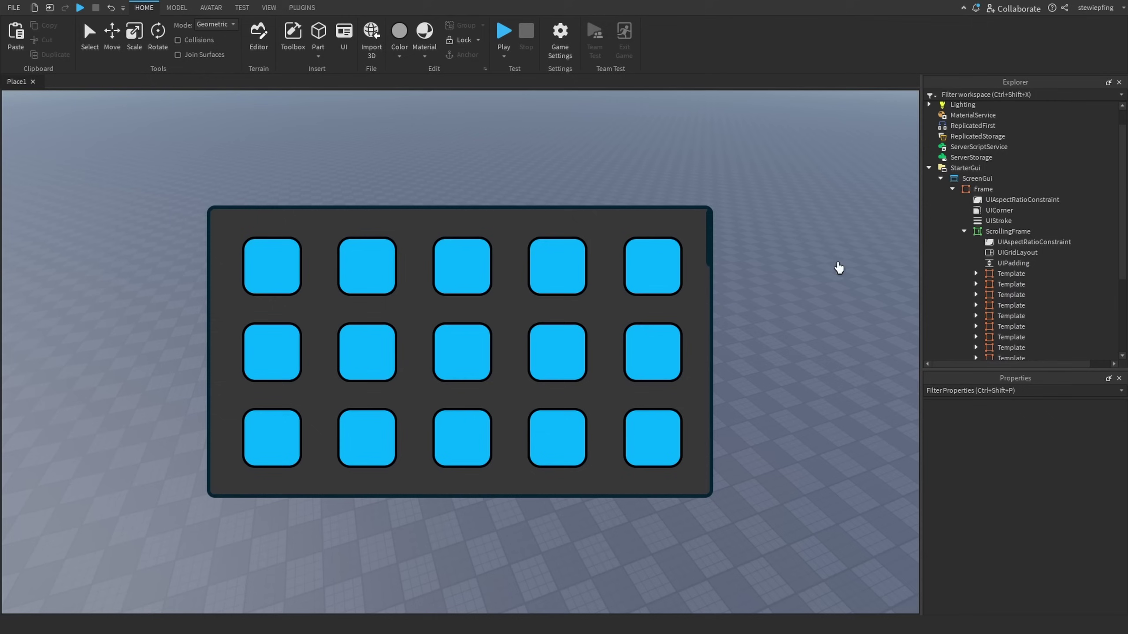
pyautogui.click(1002, 189)
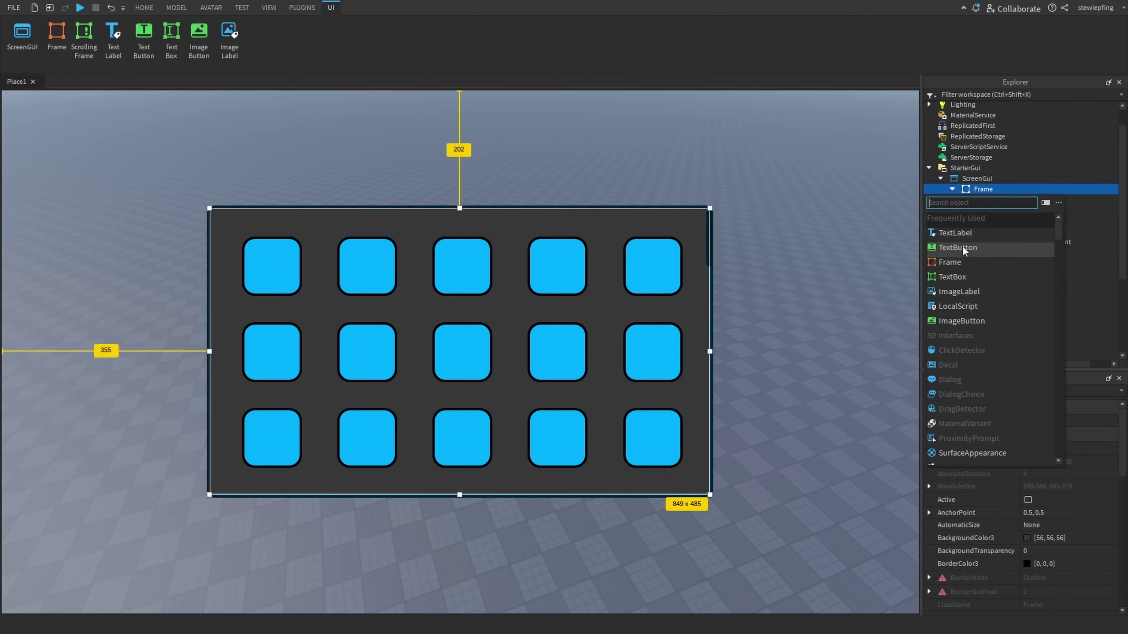
pyautogui.click(964, 307)
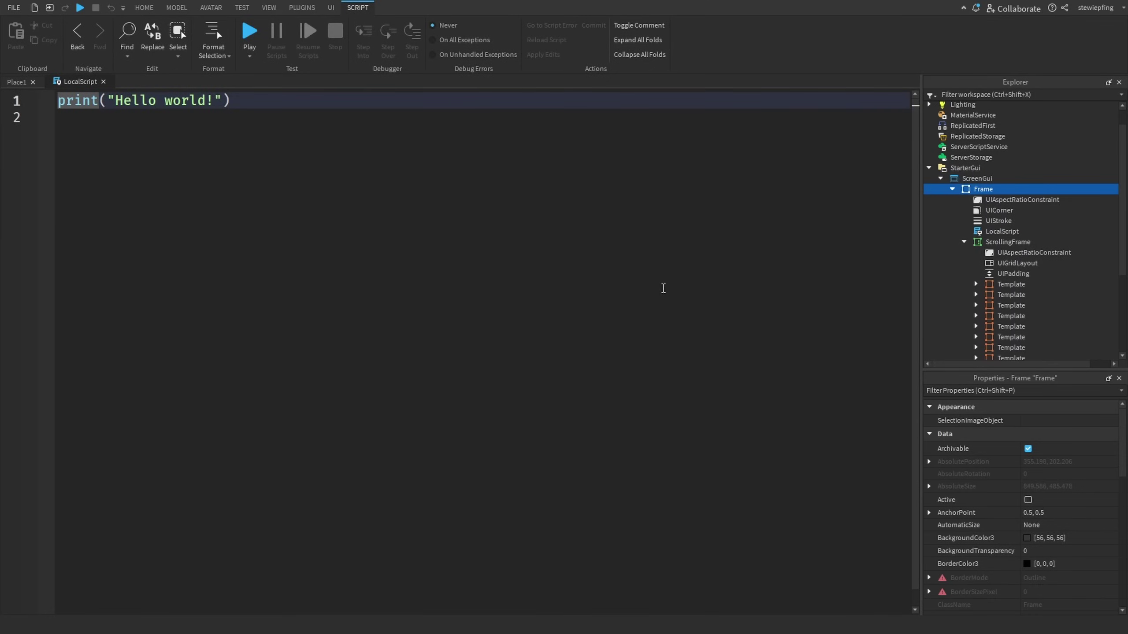
# - Replace the script's default code with the line local player = game.Players.LocalPlayer
pyautogui.hotkey('ctrl', 'a')
pyautogui.write('l')
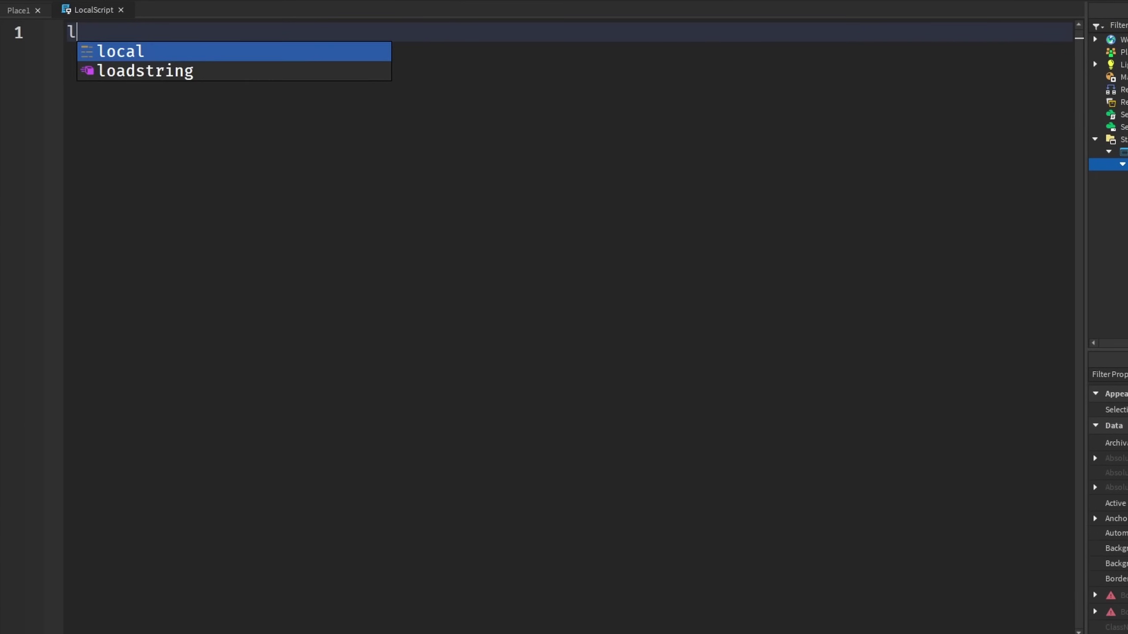
pyautogui.write('ocal player = game.pl')
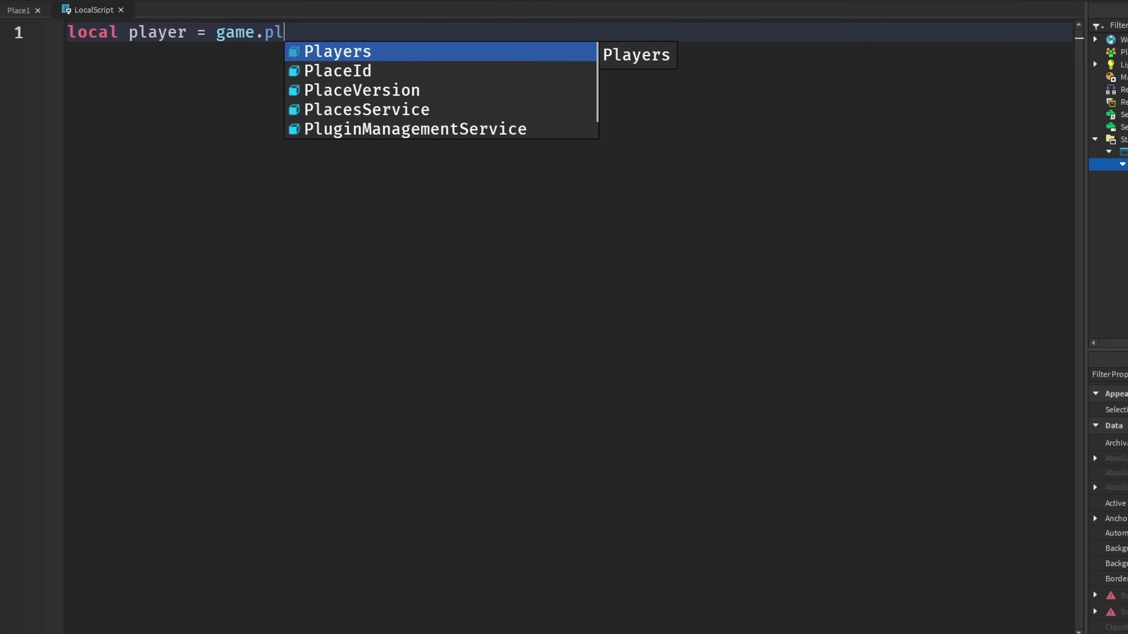
pyautogui.press('Tab')
pyautogui.write('.L')
pyautogui.press('Tab')
pyautogui.press('Return')
# - Add the line local playerGui = player.PlayerGui below the player variable
pyautogui.write('lo')
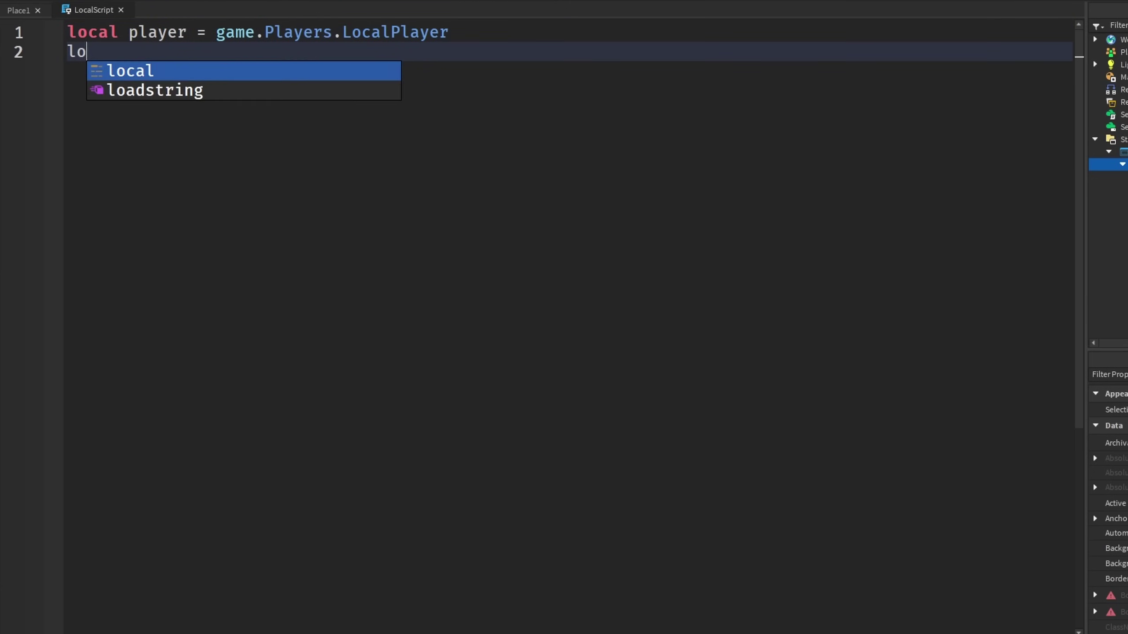
pyautogui.press('Tab')
pyautogui.write('playerGui = p')
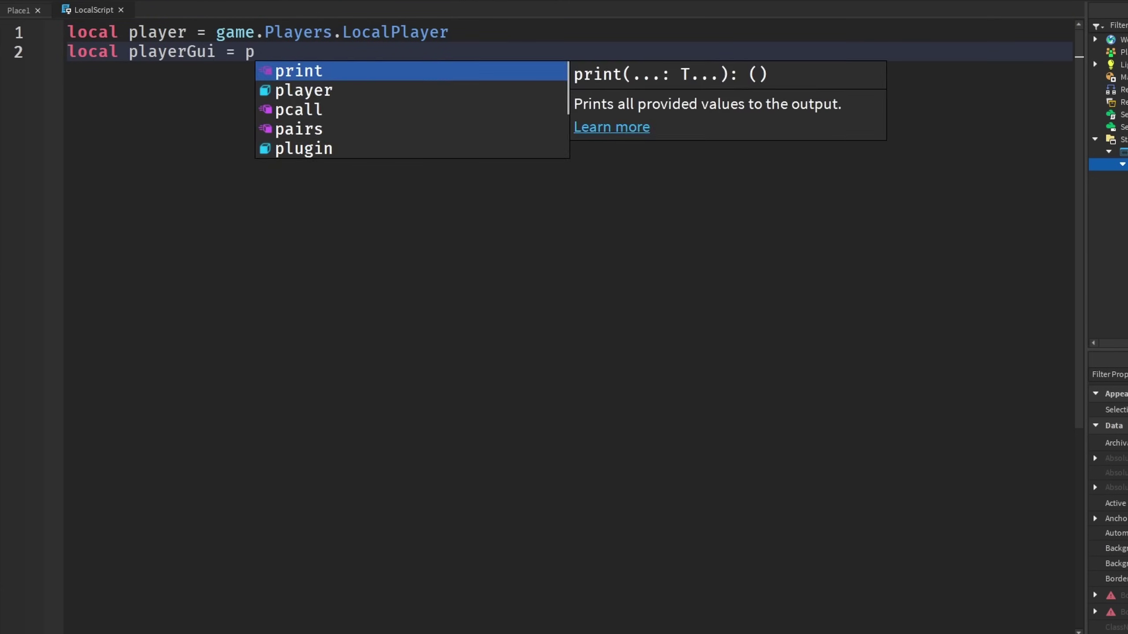
pyautogui.press('Down')
pyautogui.press('Tab')
pyautogui.press('Return')
pyautogui.press('BackSpace')
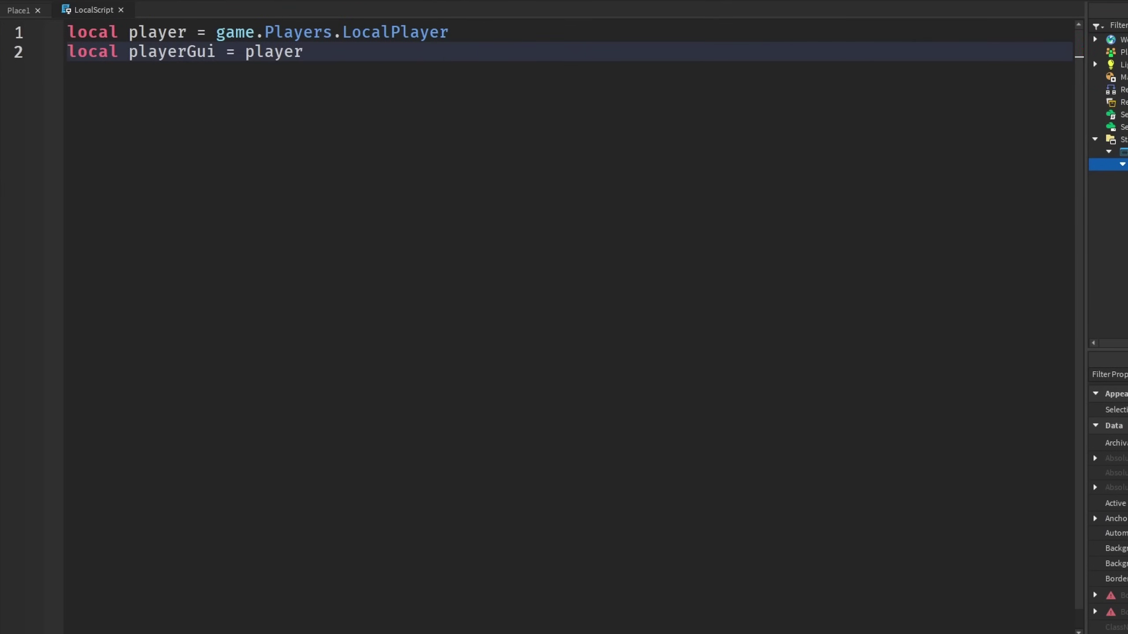
pyautogui.write('.p')
pyautogui.press('Down')
pyautogui.press('Tab')
pyautogui.press('Return')
# - Declare local RunService = game:GetService("RunService") after a blank line, and leave an empty line below it
pyautogui.press('Return')
pyautogui.write('Run')
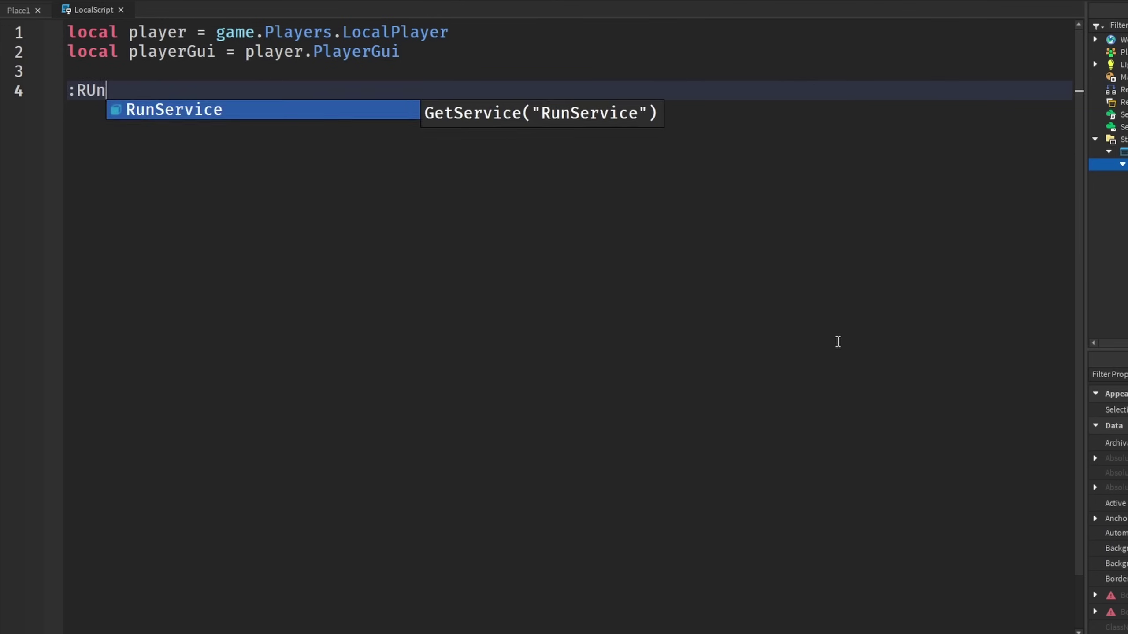
pyautogui.press('Tab')
pyautogui.press('Return')
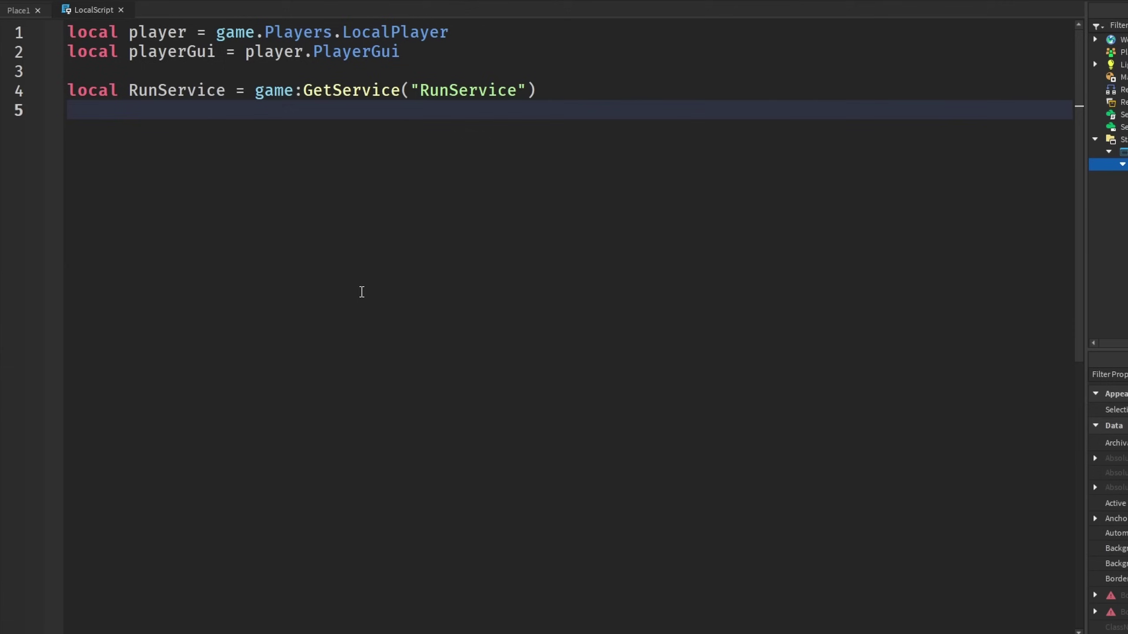
pyautogui.press('Return')
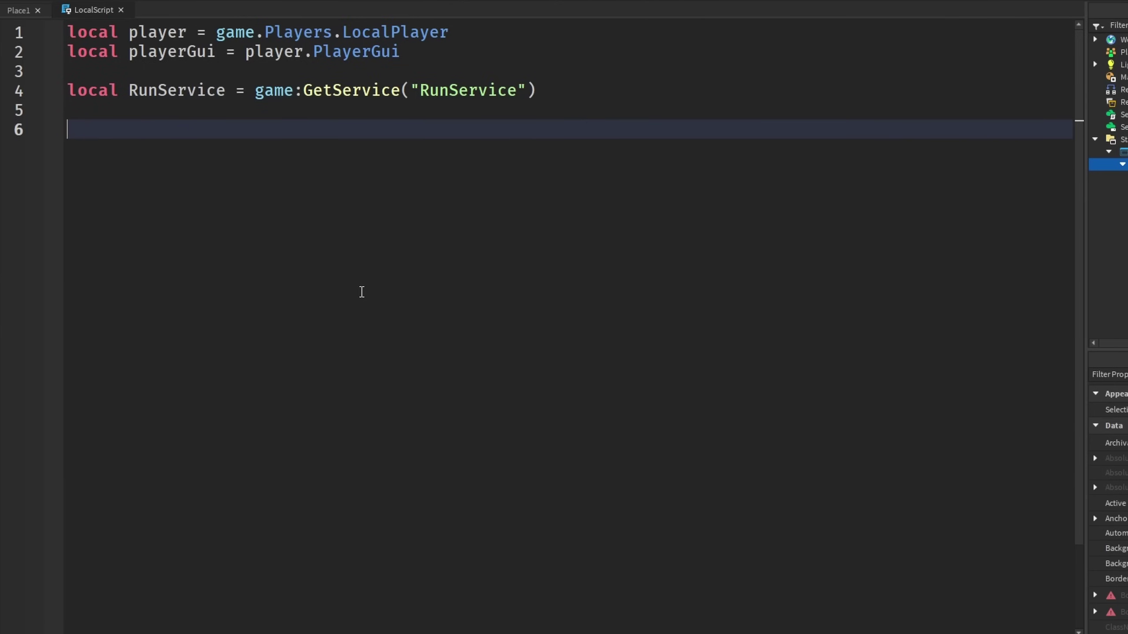
# - Declare an empty local function Update() below the RunService line
pyautogui.write('local function')
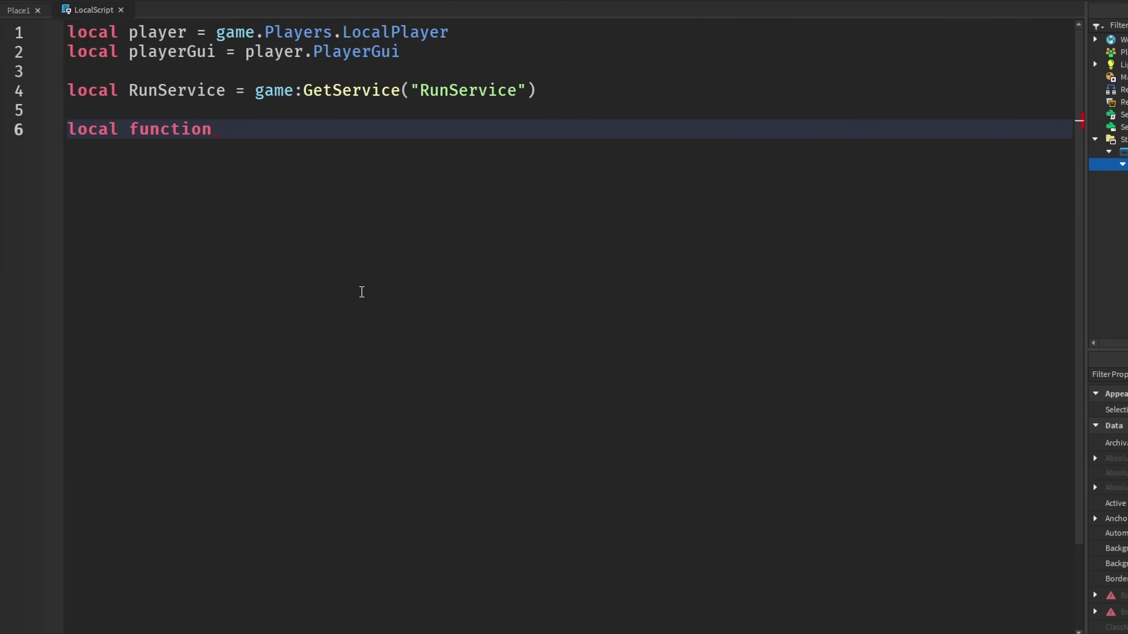
pyautogui.write(' UPdate')
pyautogui.press('BackSpace')
pyautogui.press('BackSpace')
pyautogui.press('BackSpace')
pyautogui.press('BackSpace')
pyautogui.write('date()')
pyautogui.press('Return')
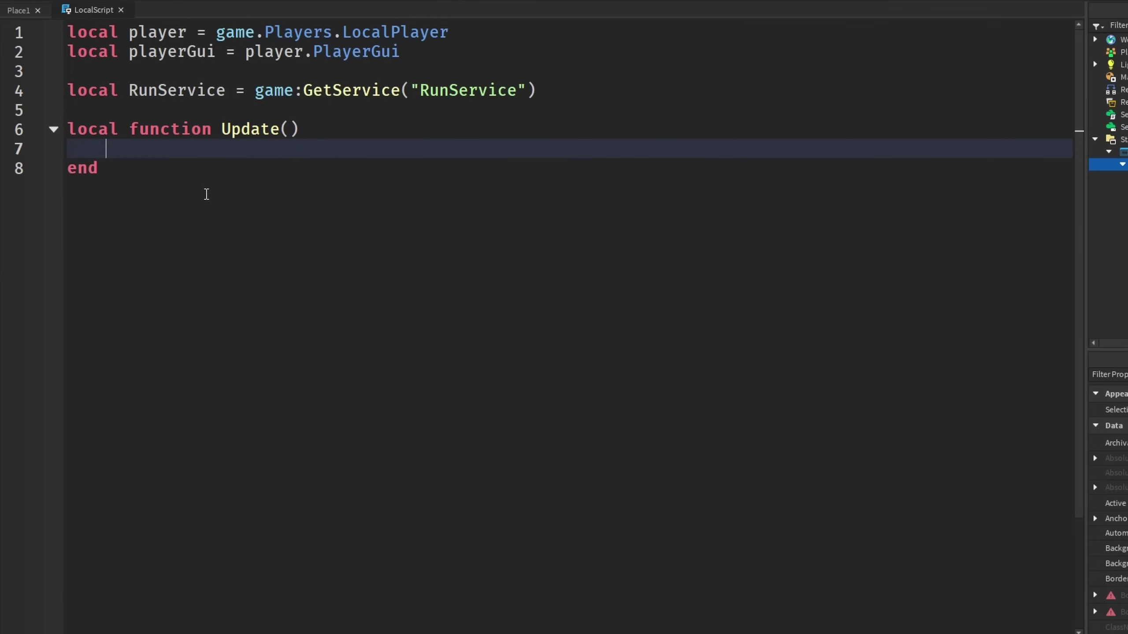
# - Inside Update, add the loop for _, scrollingFrame in playerGui:GetDescendants() do
pyautogui.write('for _, scrolling')
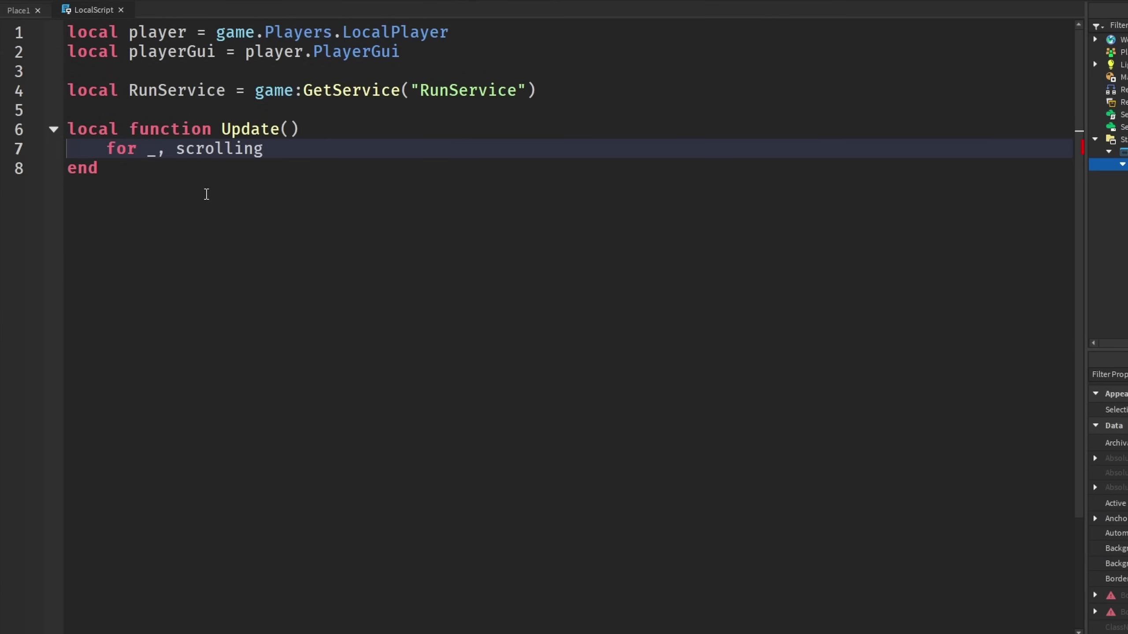
pyautogui.write('Frame in play')
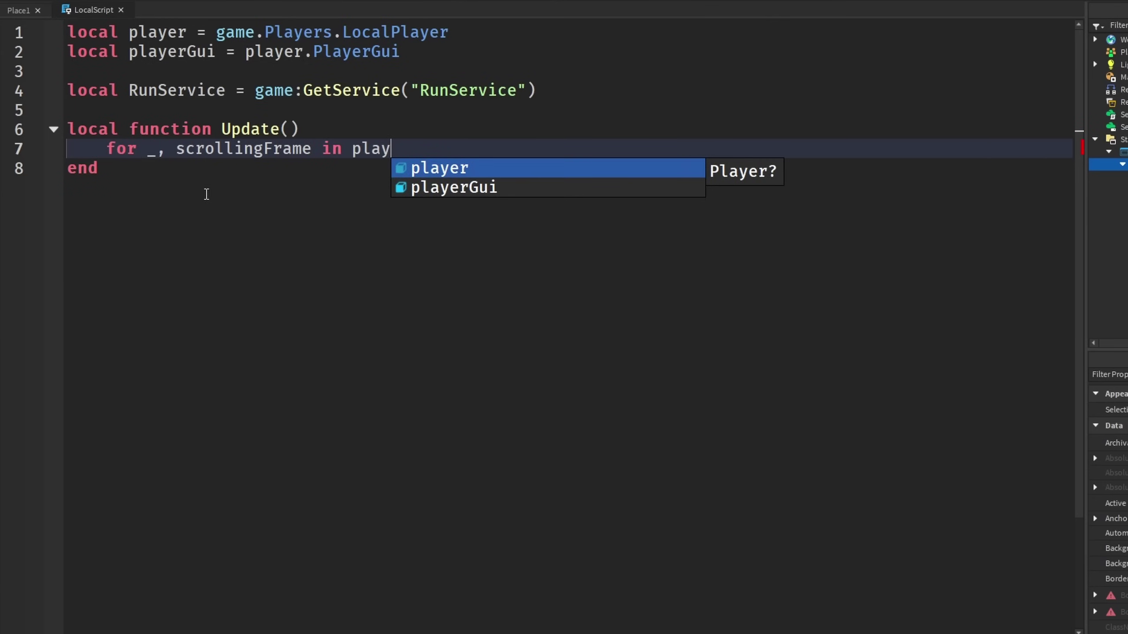
pyautogui.press('Down')
pyautogui.press('Tab')
pyautogui.write(':De')
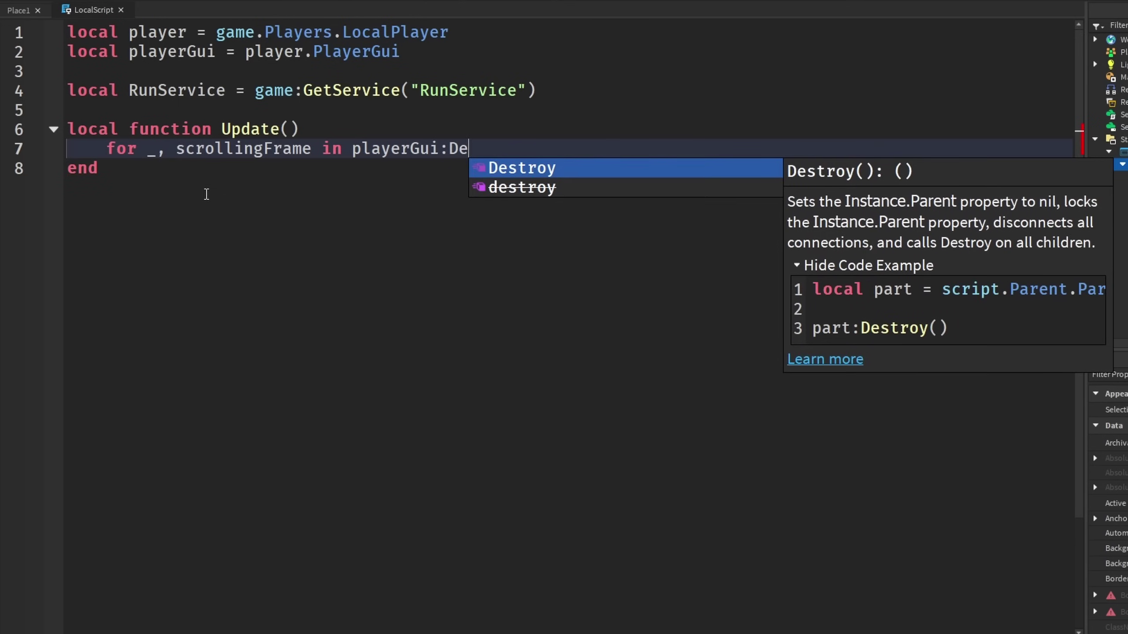
pyautogui.press('BackSpace')
pyautogui.press('BackSpace')
pyautogui.write('getd')
pyautogui.press('Tab')
pyautogui.write('() do')
pyautogui.press('Return')
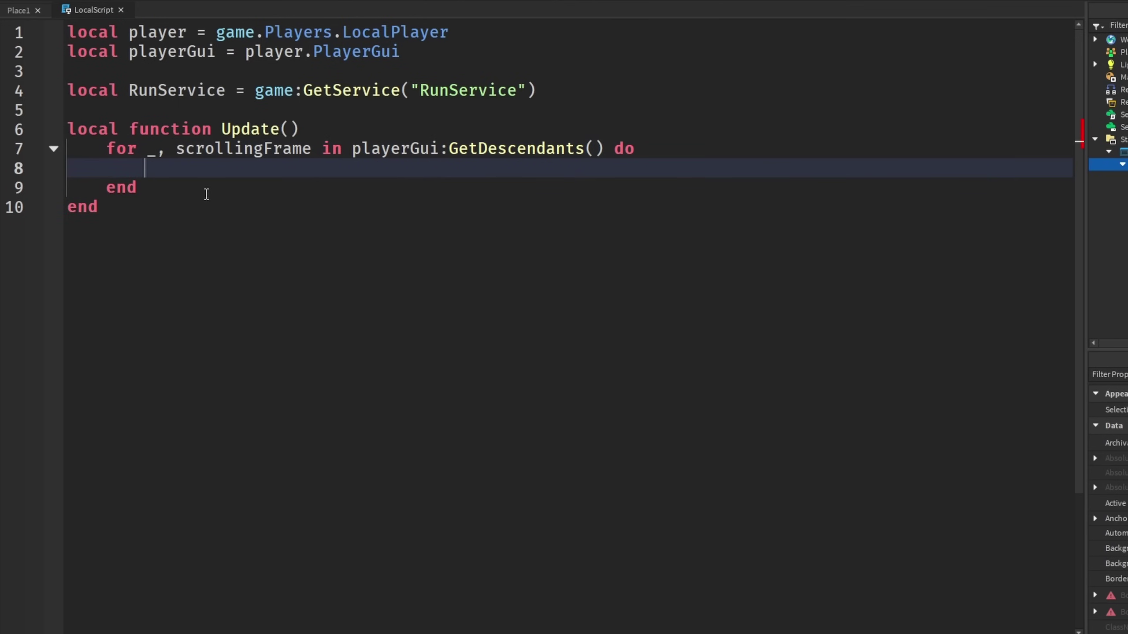
# - Inside the loop, add the condition if scrollingFrame:IsA("ScrollingFrame") then
pyautogui.write('if scro')
pyautogui.press('Tab')
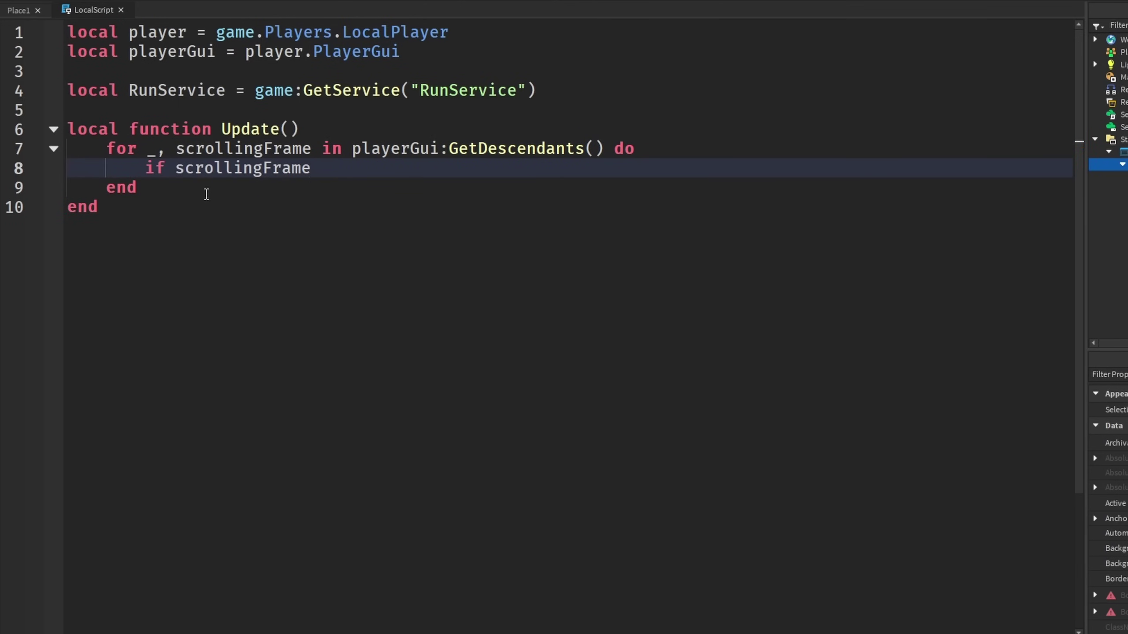
pyautogui.write(':Is')
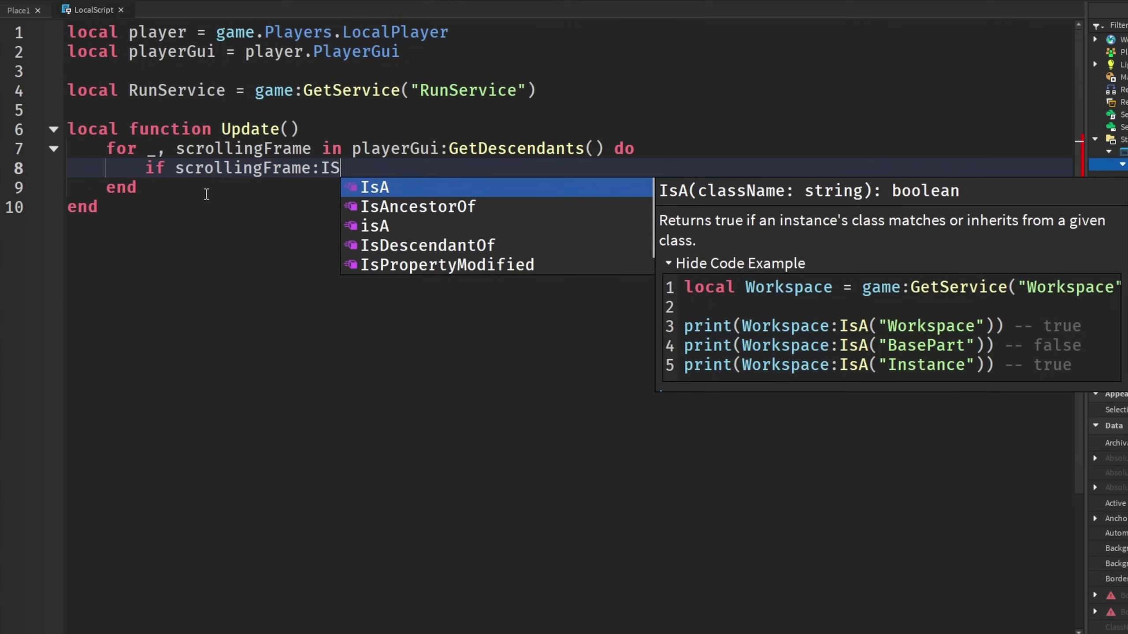
pyautogui.press('Tab')
pyautogui.write('"sc')
pyautogui.press('Tab')
pyautogui.press('BackSpace')
pyautogui.press('BackSpace')
pyautogui.press('BackSpace')
pyautogui.press('BackSpace')
pyautogui.press('BackSpace')
pyautogui.press('BackSpace')
pyautogui.write('scrol')
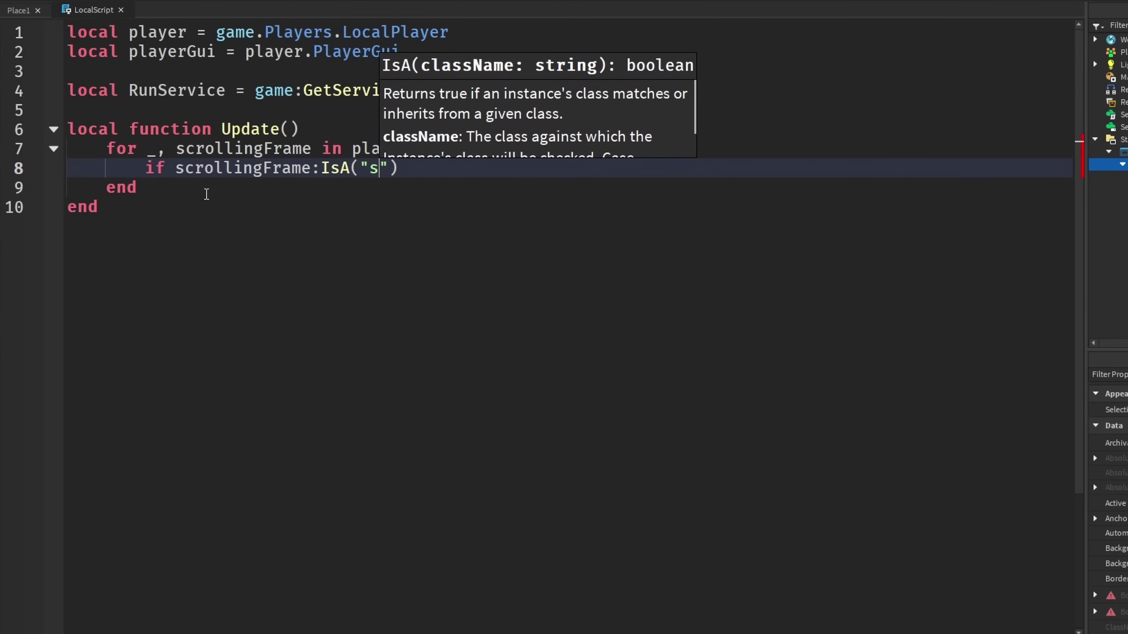
pyautogui.press('Tab')
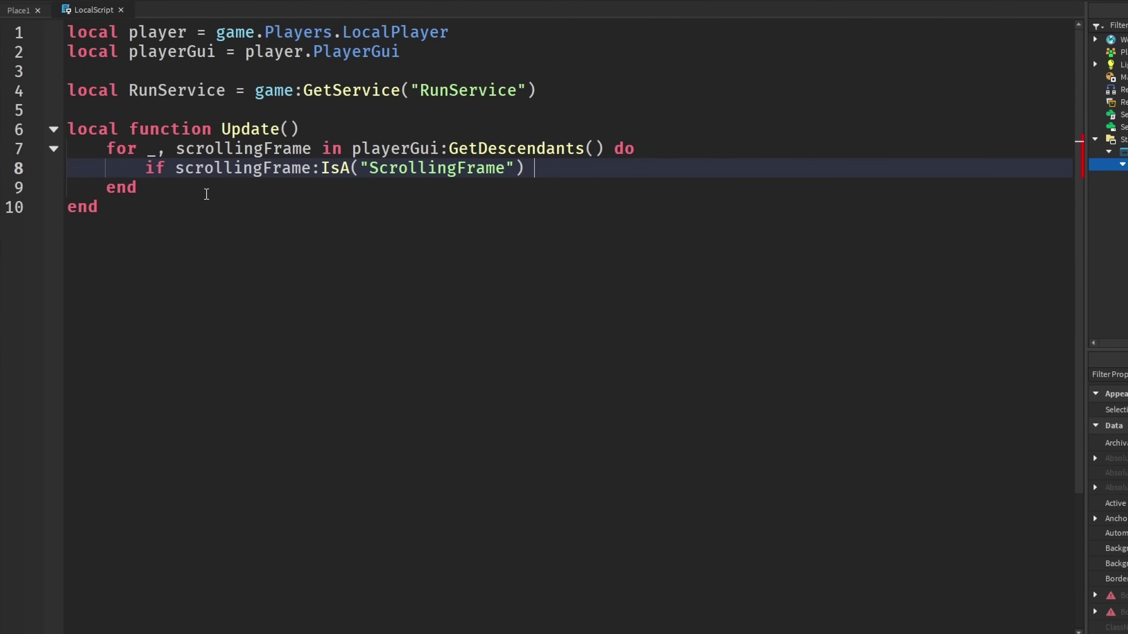
pyautogui.write('then')
pyautogui.press('Return')
# - Inside the class check, declare local gridLayout = scrollingFrame:FindFirstChildOfClass("UIGridLayout")
pyautogui.write('local grid')
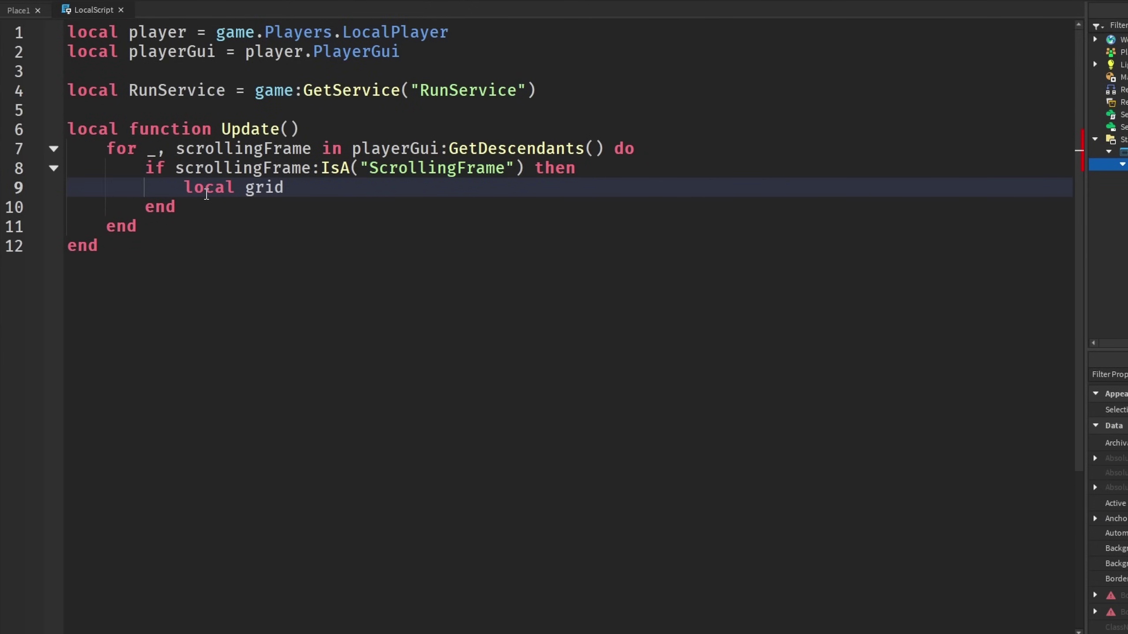
pyautogui.write('Lay0u')
pyautogui.press('BackSpace')
pyautogui.write('out = sc')
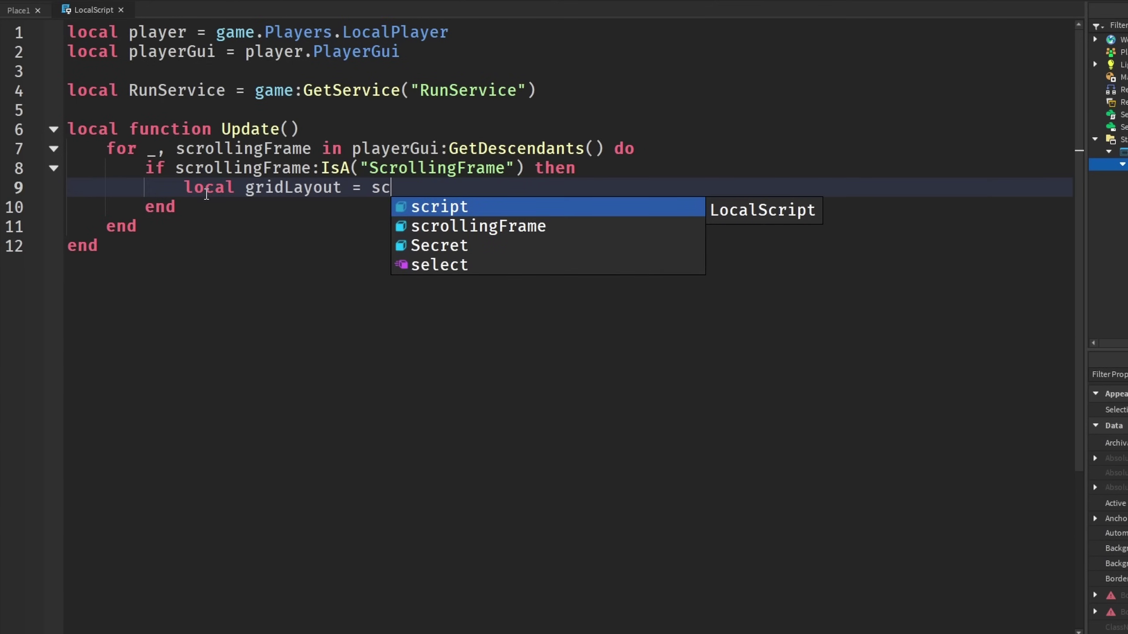
pyautogui.write('rollingFrame:F')
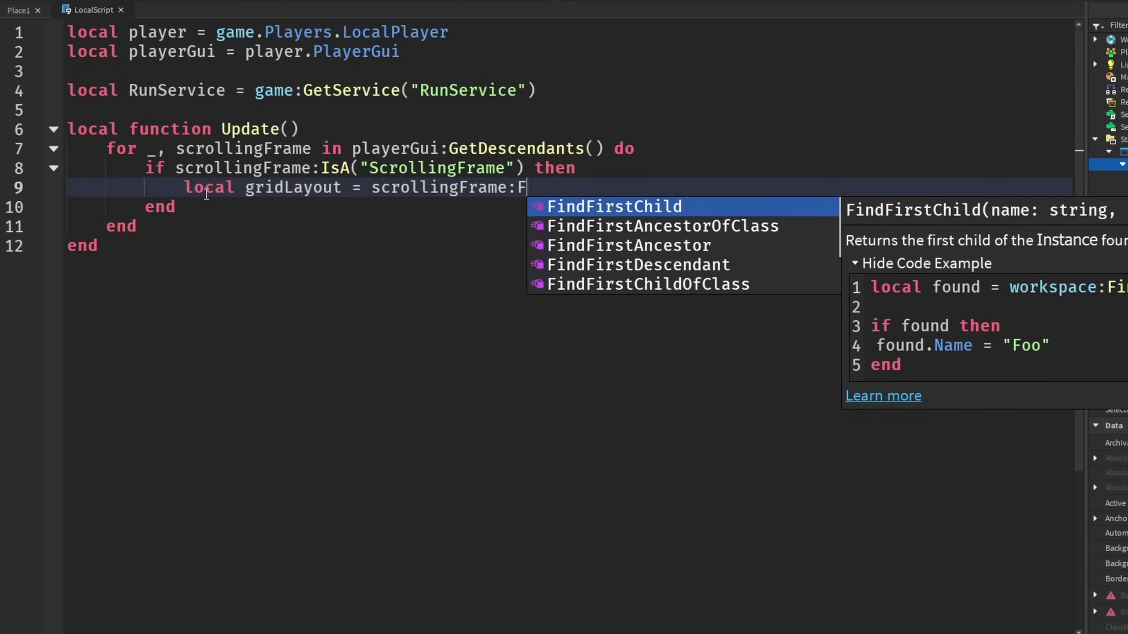
pyautogui.write('Indfirstchil')
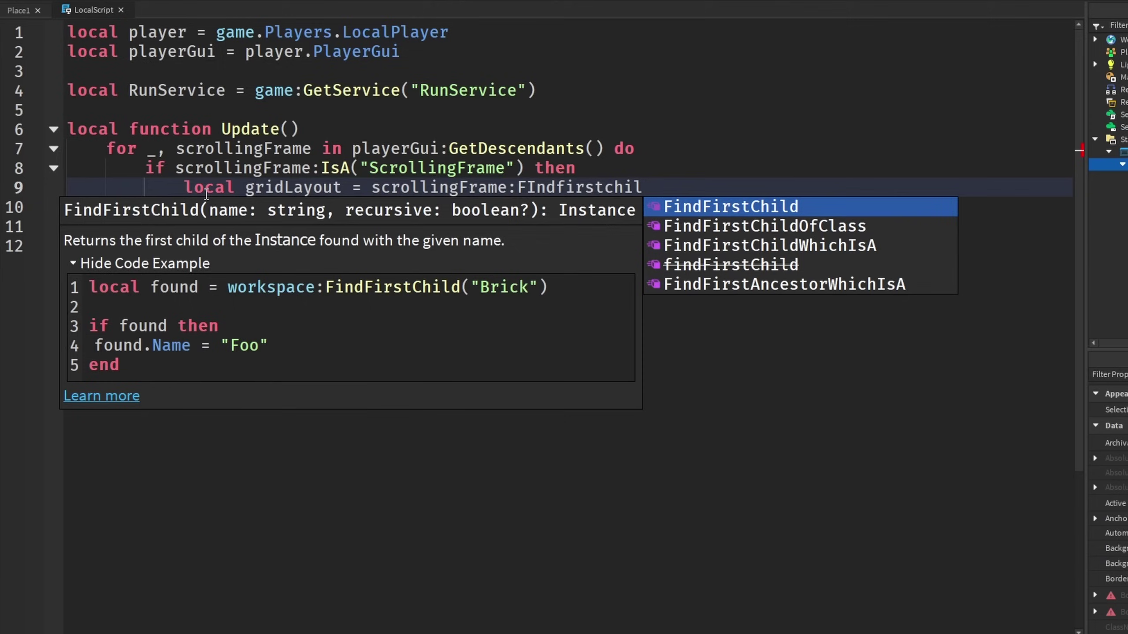
pyautogui.press('Down')
pyautogui.press('Tab')
pyautogui.write('"UIgrid')
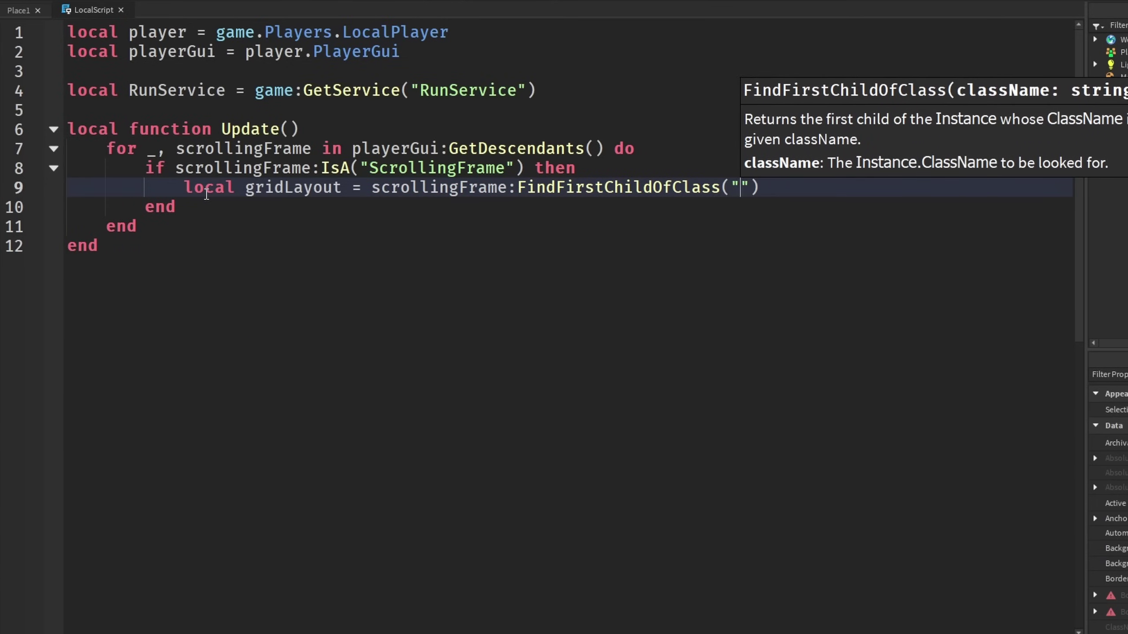
pyautogui.press('Tab')
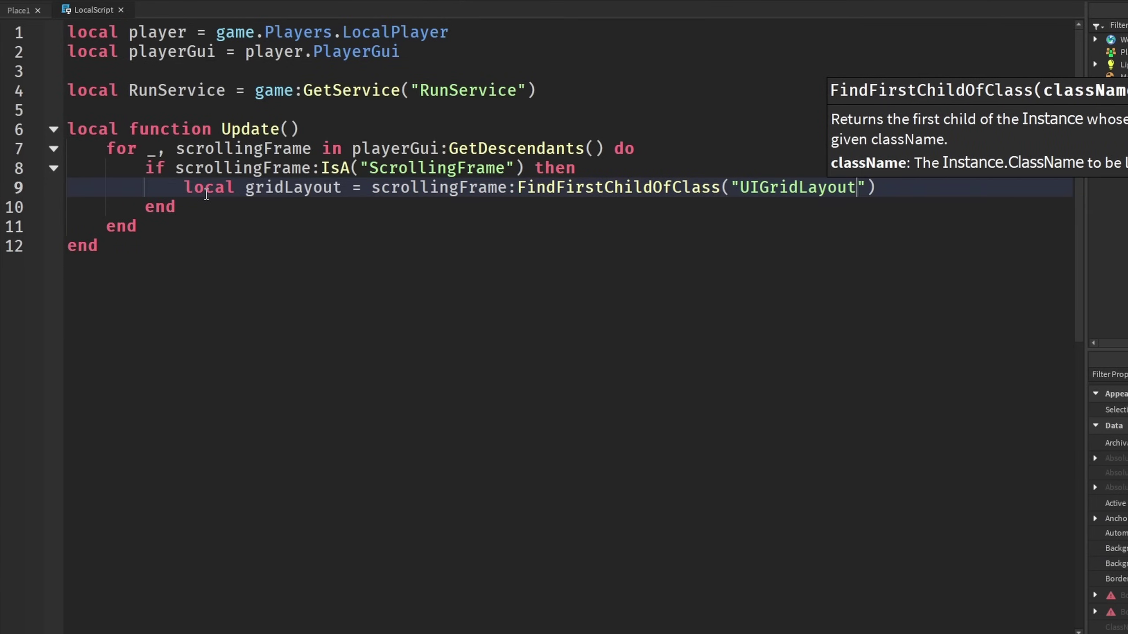
# - Leave a blank line below the gridLayout variable and add the condition if gridLayout then
pyautogui.click(905, 190)
pyautogui.press('Return')
pyautogui.press('Return')
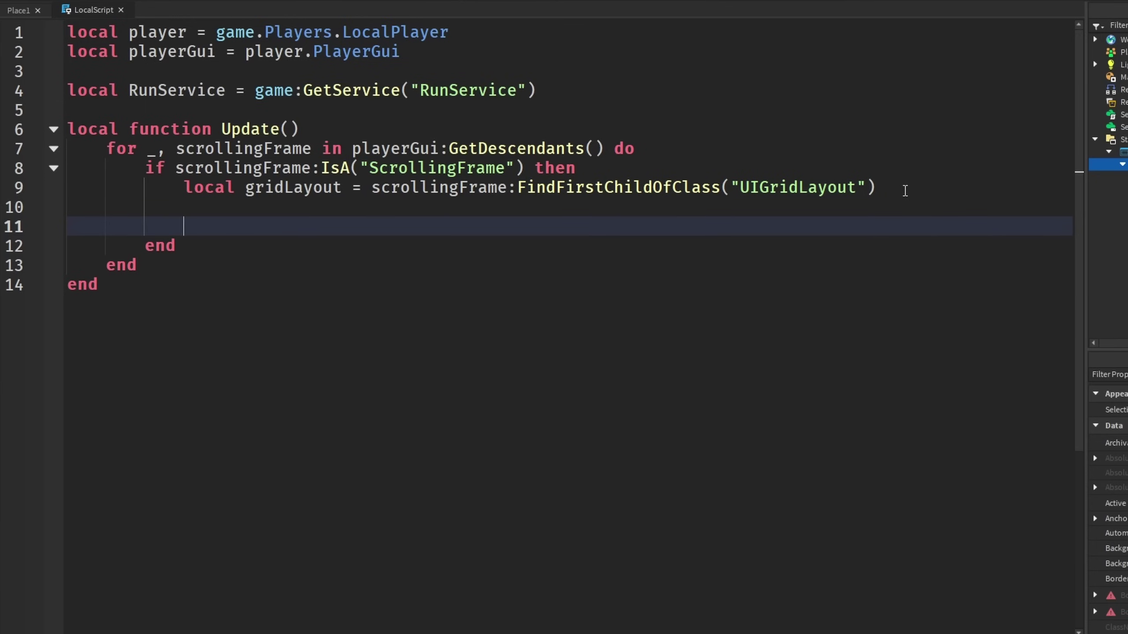
pyautogui.press('BackSpace')
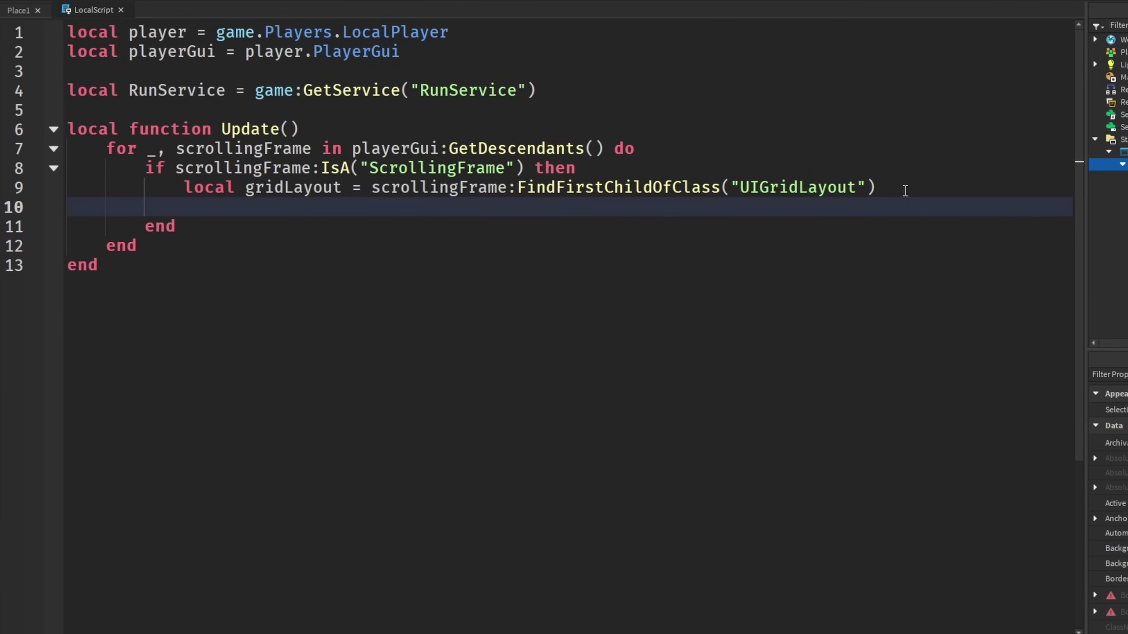
pyautogui.press('Return')
pyautogui.write('if gridLayout then')
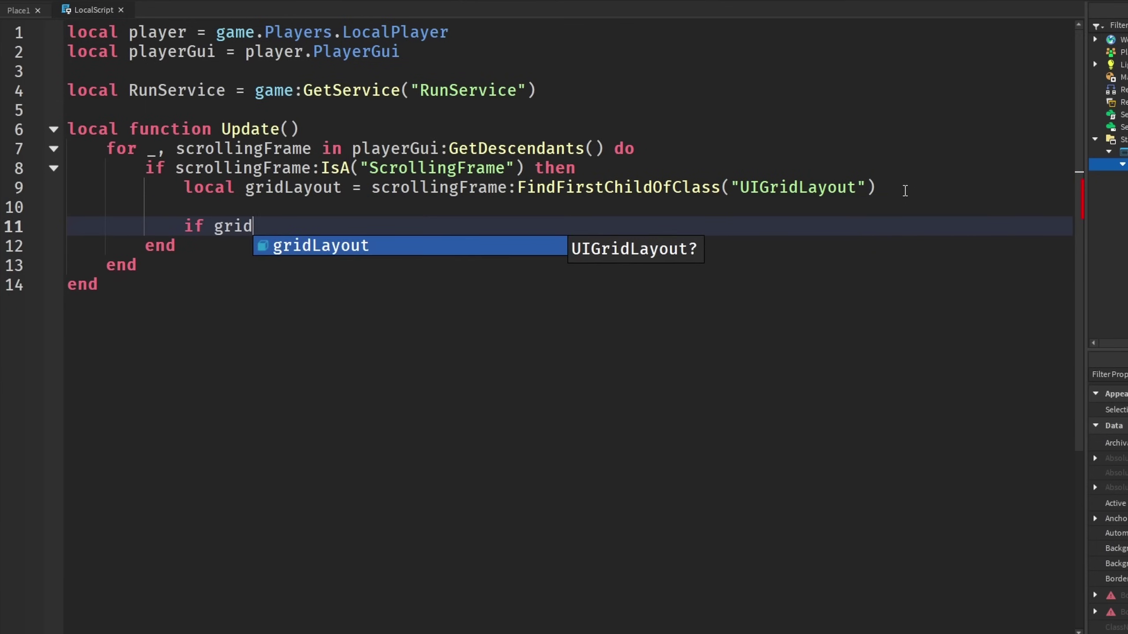
pyautogui.press('Return')
# - Inside the gridLayout condition, declare local contentSizeY = gridLayout.AbsoluteContentSize.Y
pyautogui.write('lcoa')
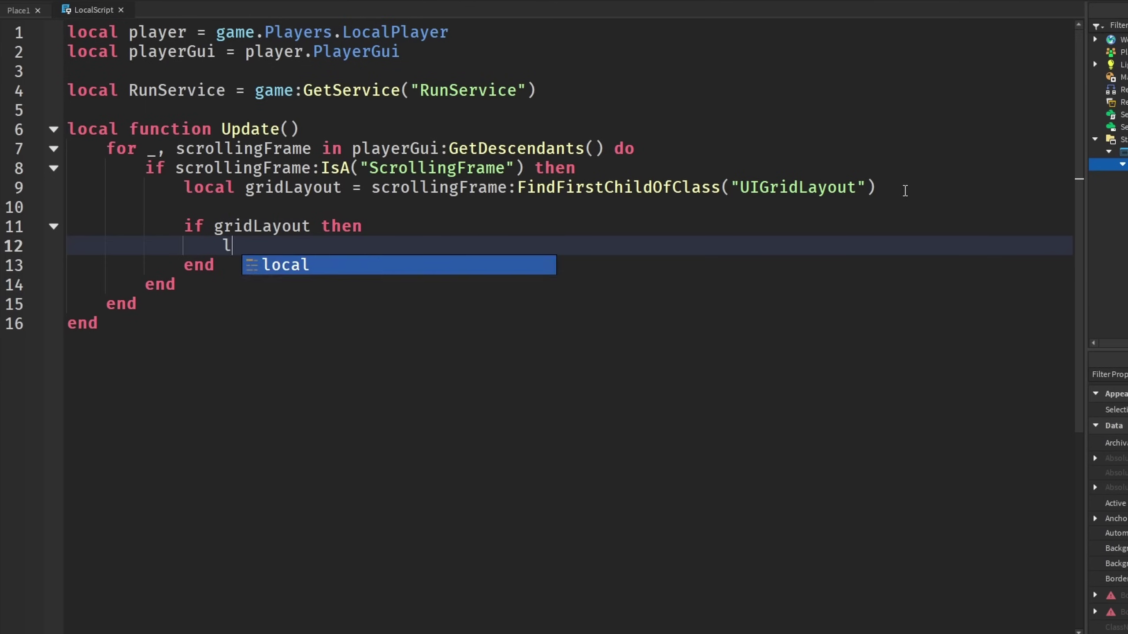
pyautogui.press('BackSpace')
pyautogui.press('BackSpace')
pyautogui.press('BackSpace')
pyautogui.write('ocal con')
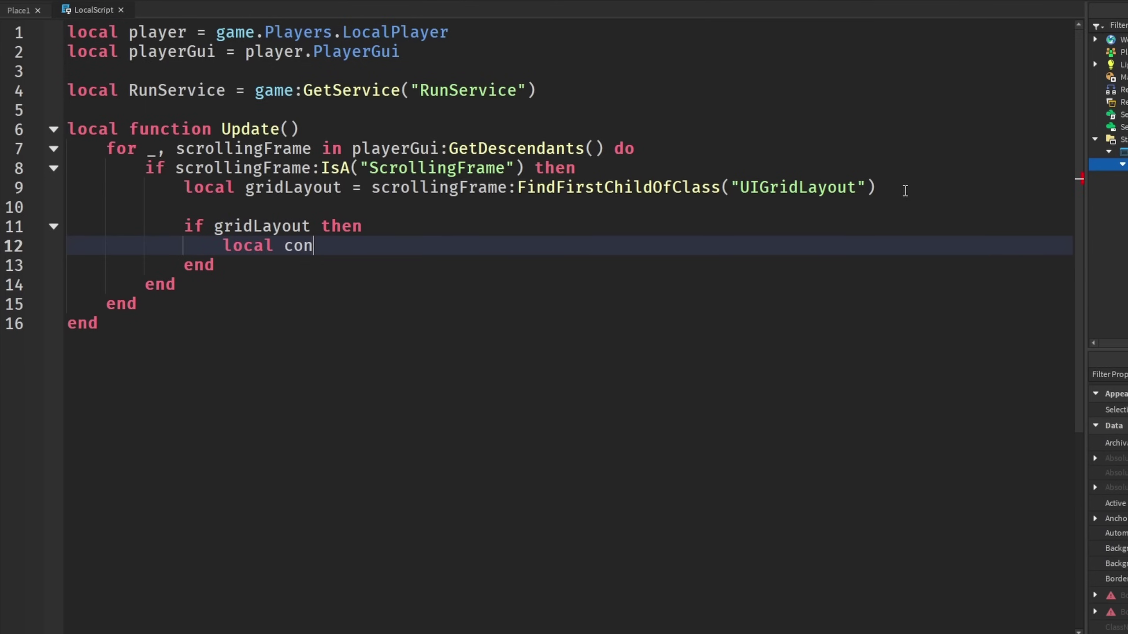
pyautogui.write('tentSizeY = gridLayout')
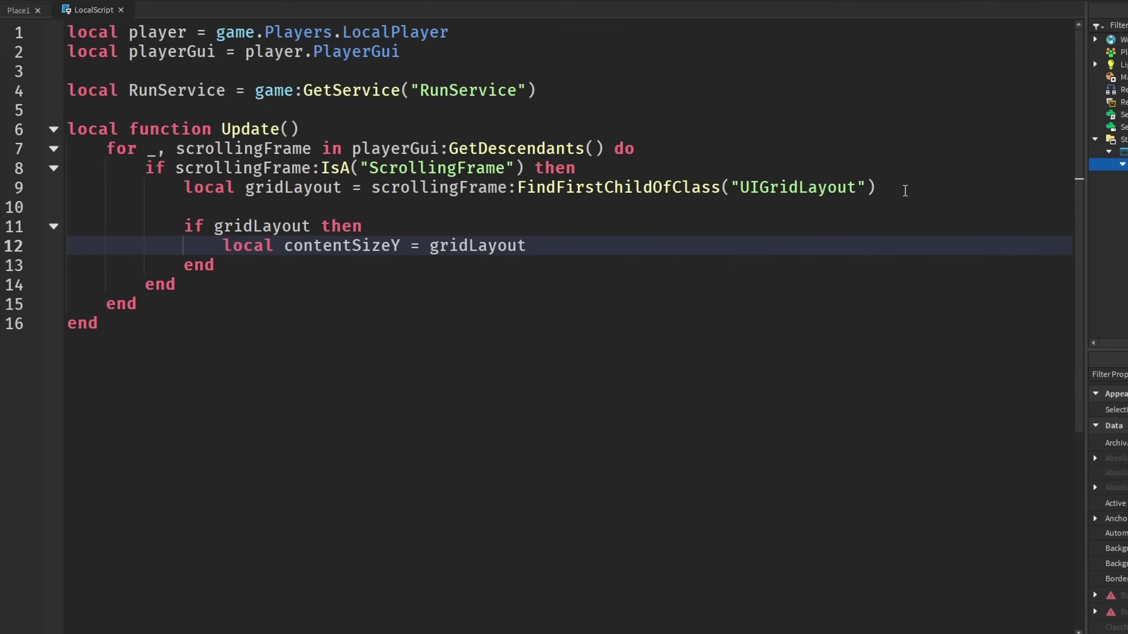
pyautogui.write('.Abosluconte')
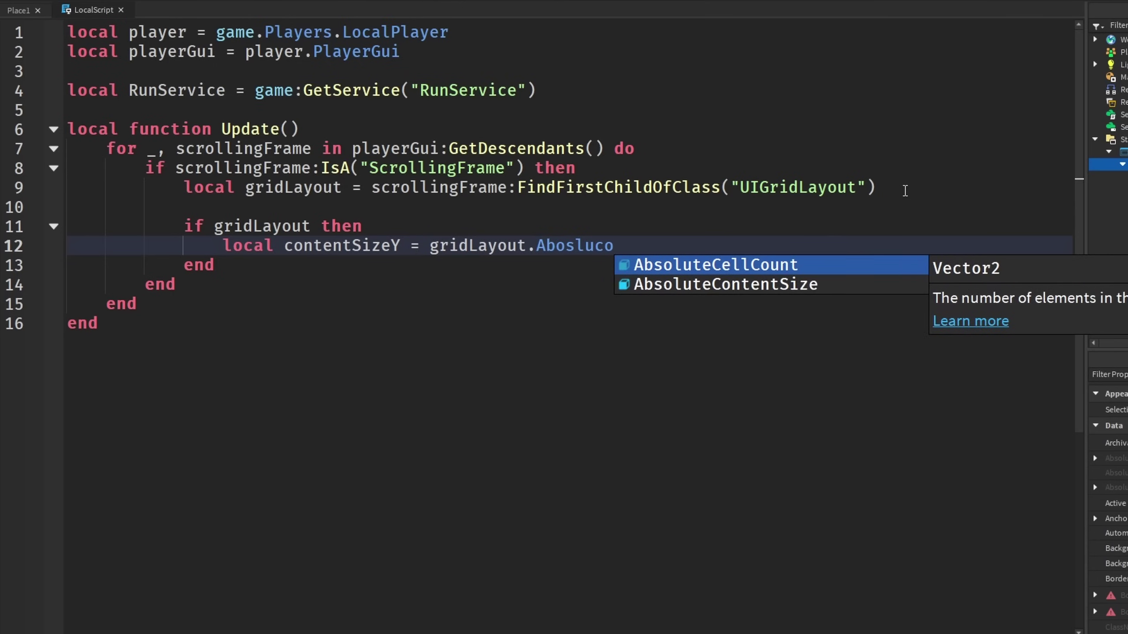
pyautogui.press('Tab')
pyautogui.write('.')
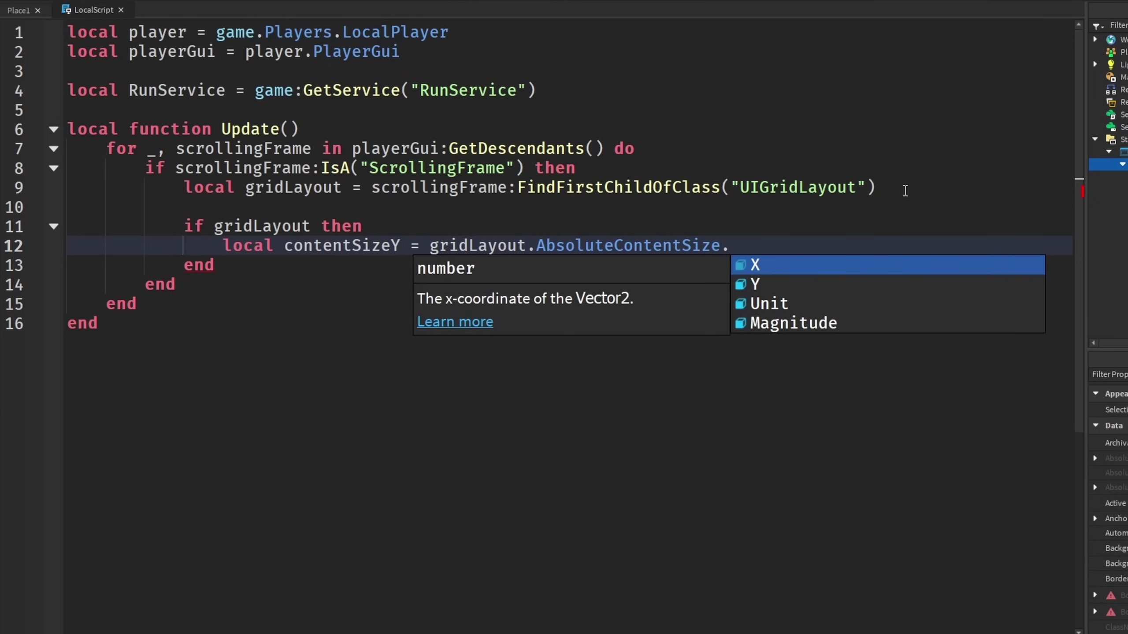
pyautogui.write('Y')
pyautogui.press('Return')
# - Below contentSizeY, add the line scrollingFrame.CanvasSize = UDim2.new(0, 0, 0, contentSizeY)
pyautogui.write('scro')
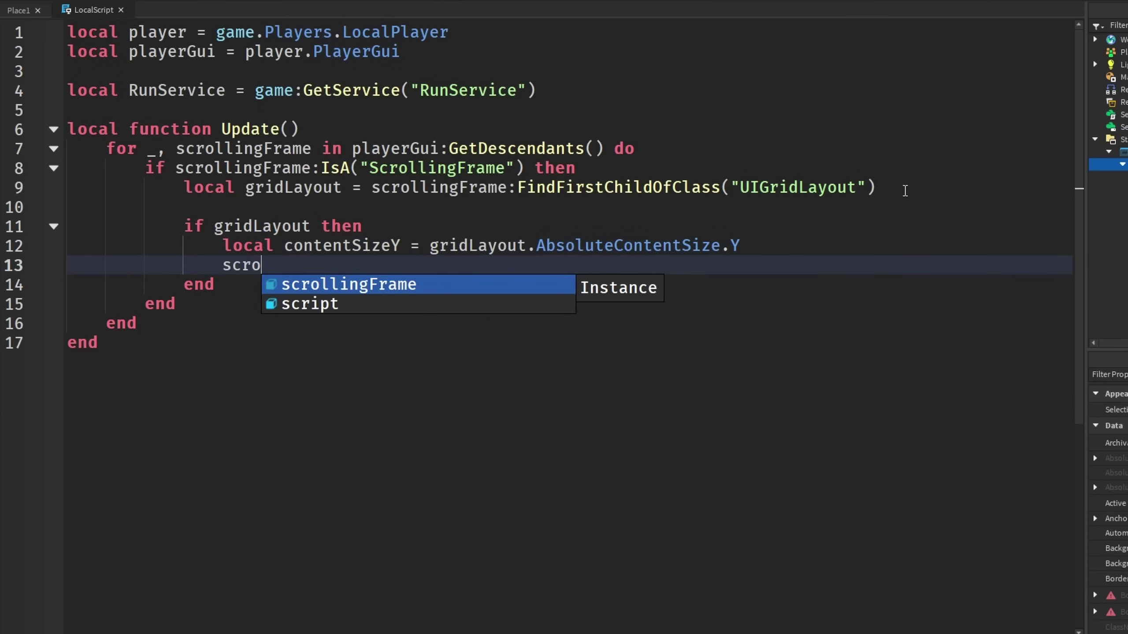
pyautogui.press('Tab')
pyautogui.write('.c')
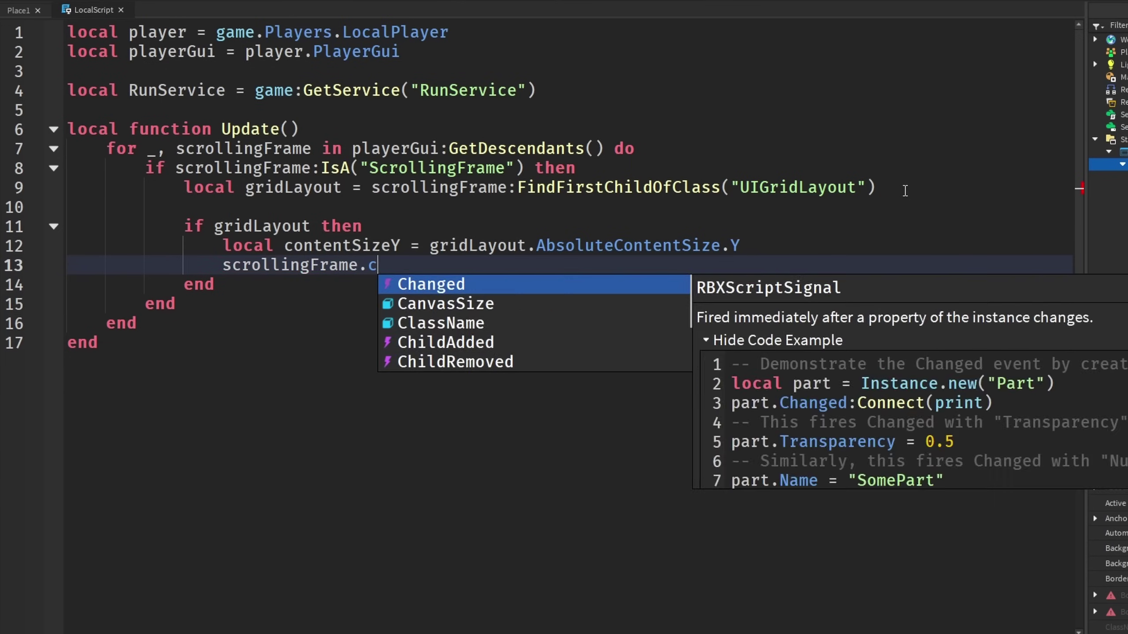
pyautogui.write('a')
pyautogui.press('Tab')
pyautogui.write('= ud')
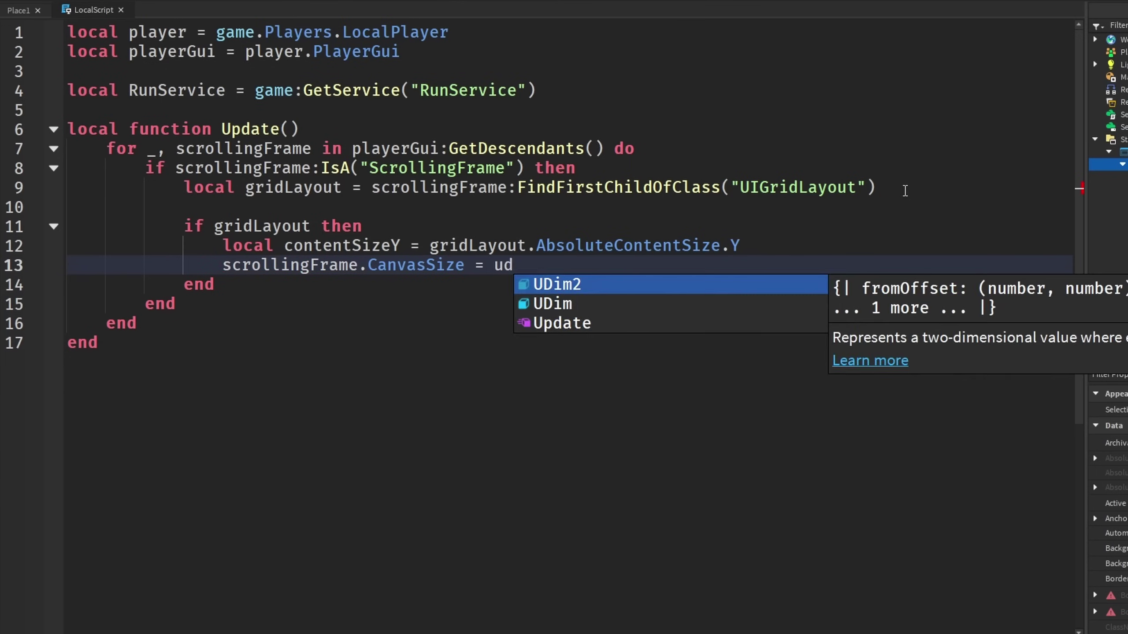
pyautogui.press('Tab')
pyautogui.write('.new(0, 0, 0')
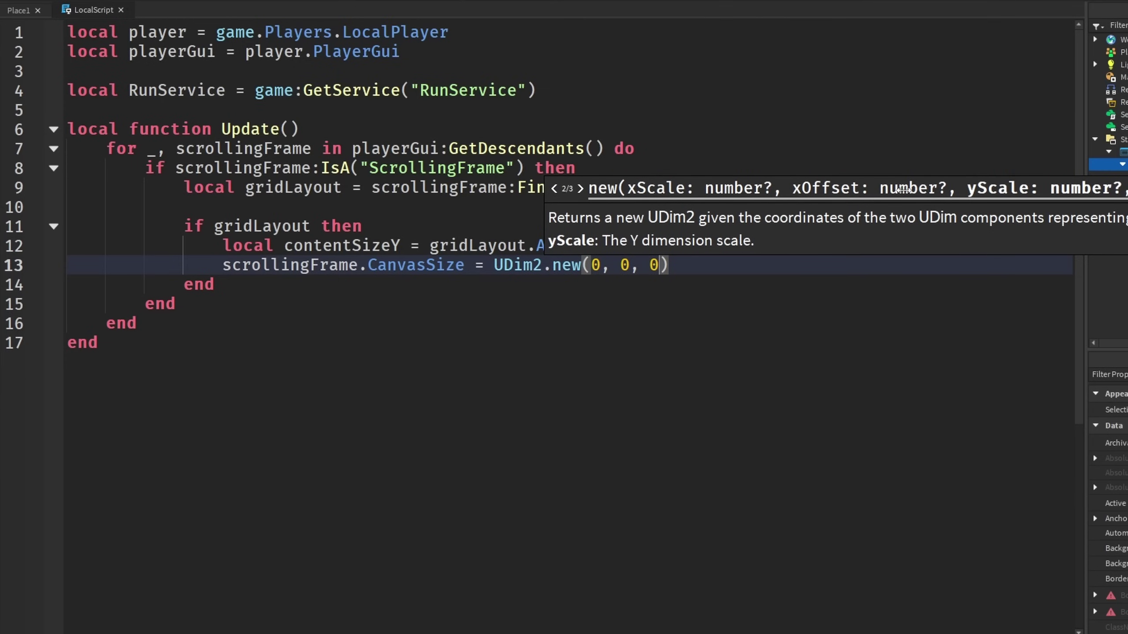
pyautogui.write(', cont')
pyautogui.press('Tab')
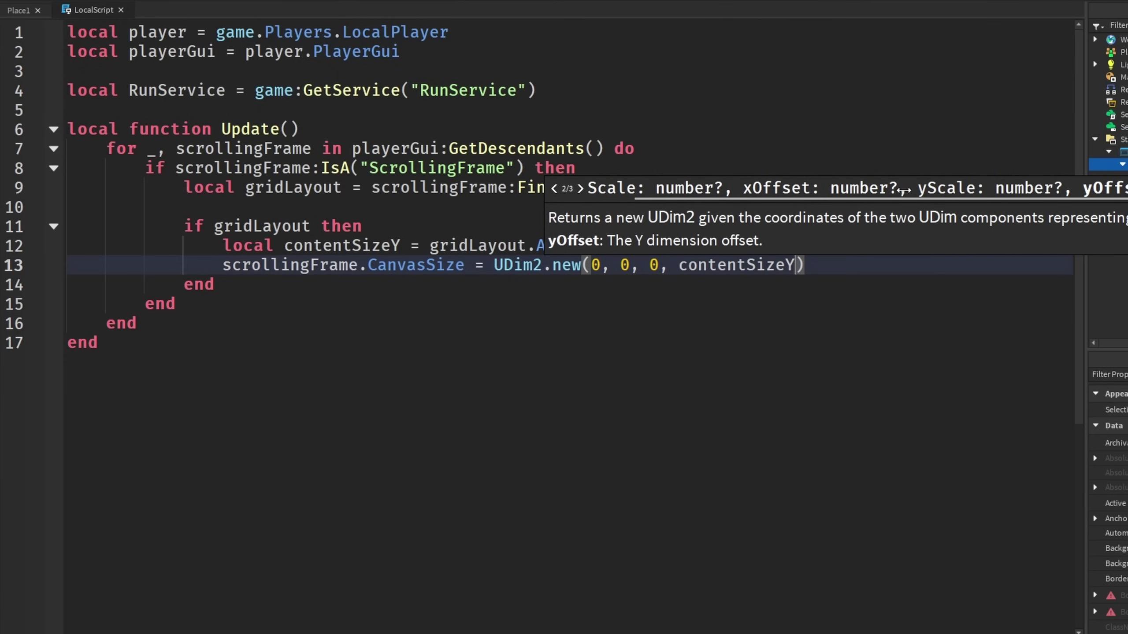
# - After the Update function and a blank line, connect RunService.RenderStepped to an anonymous function that calls Update()
pyautogui.click(878, 391)
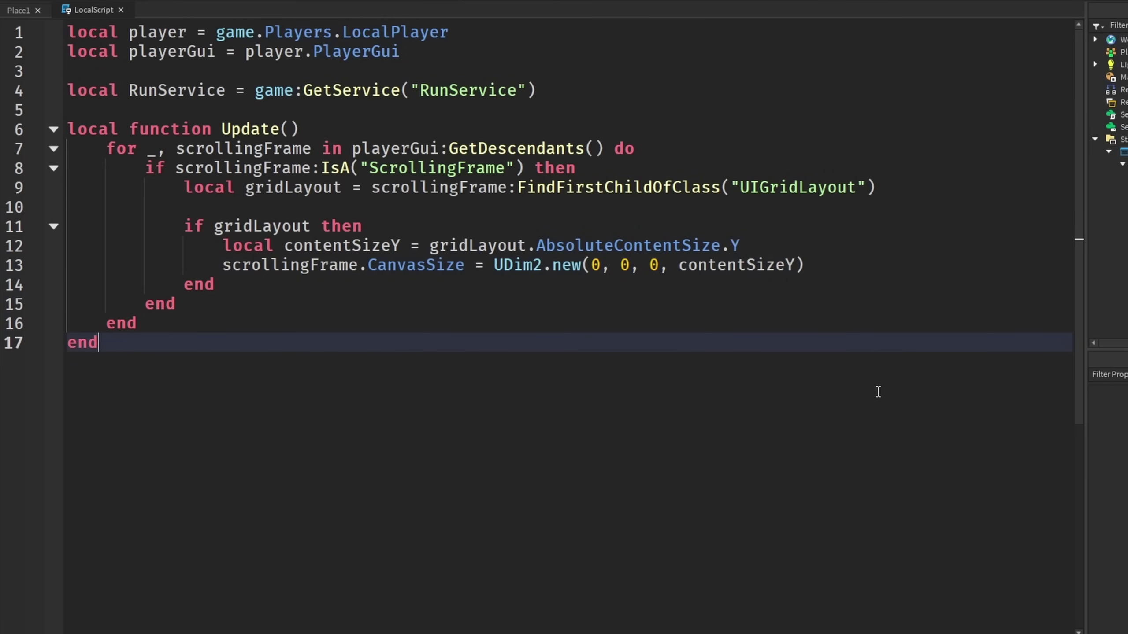
pyautogui.press('Return')
pyautogui.press('Return')
pyautogui.write('ru')
pyautogui.press('Tab')
pyautogui.write('.ren')
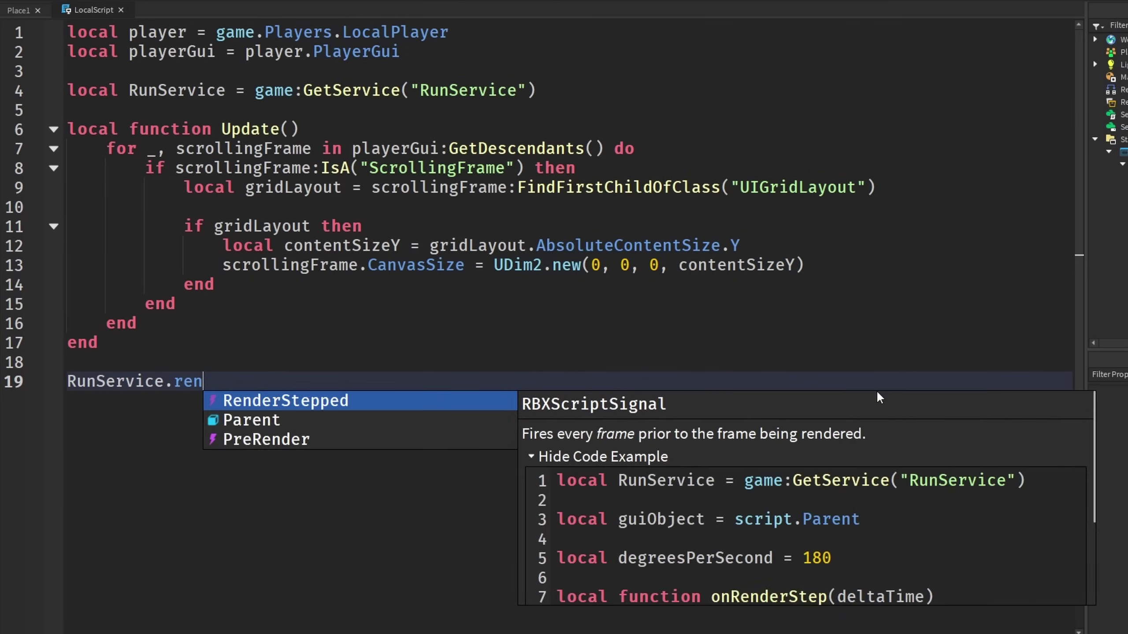
pyautogui.press('Tab')
pyautogui.write(':')
pyautogui.press('Tab')
pyautogui.write('(function')
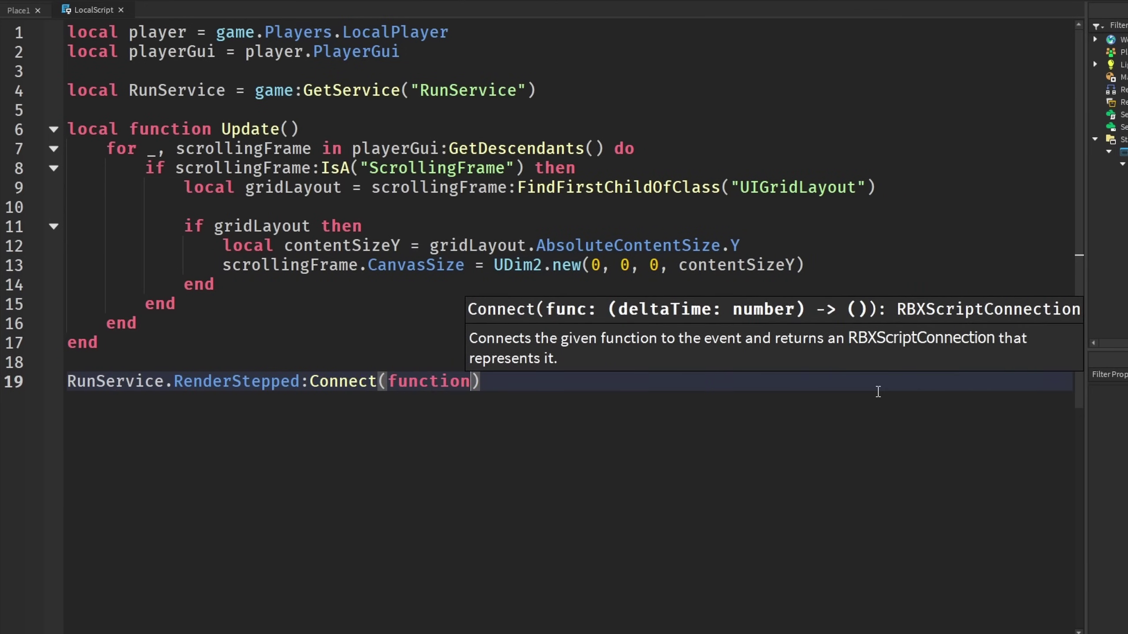
pyautogui.press('Tab')
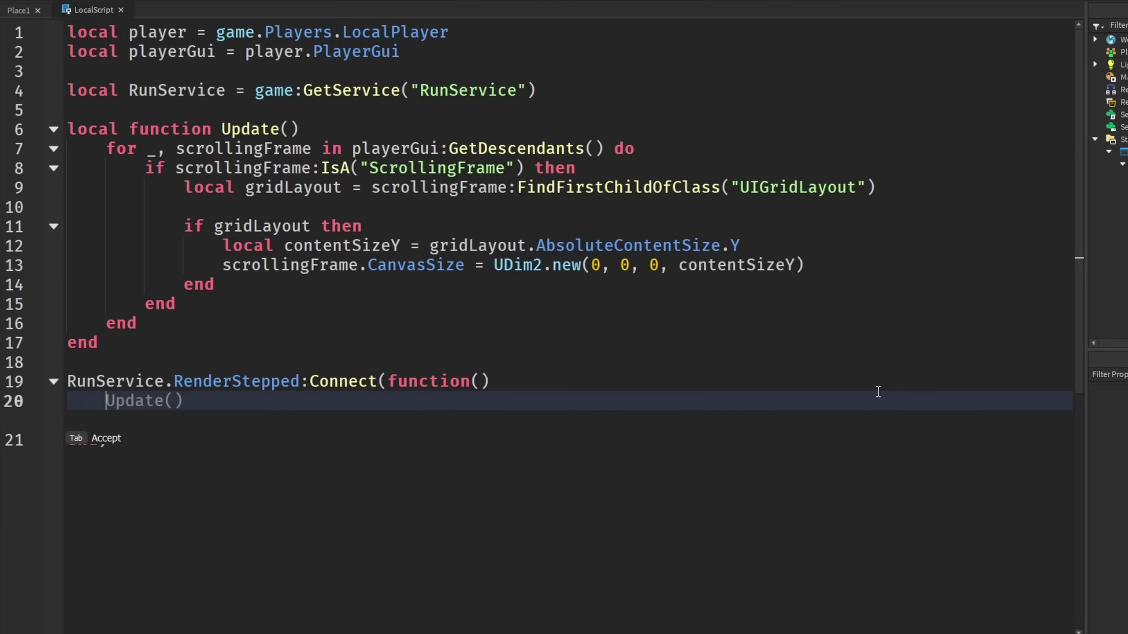
pyautogui.press('Tab')
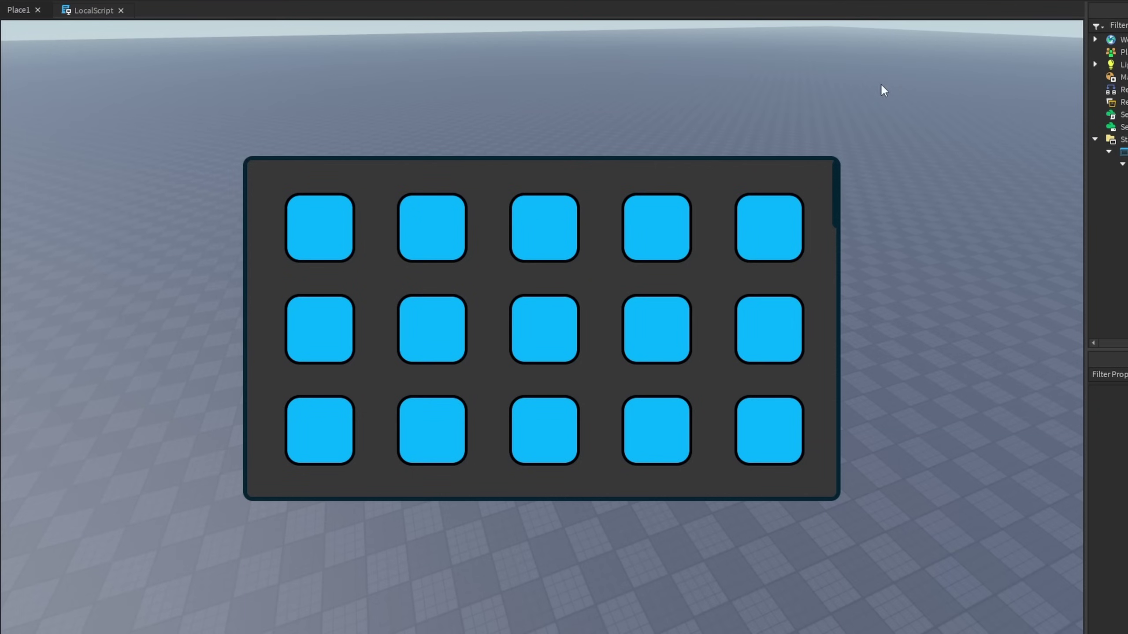
# - Scroll down and back up through the blue tile grid in the place view to check the canvas length
pyautogui.scroll(-2, 670, 329)
pyautogui.scroll(3, 622, 315)
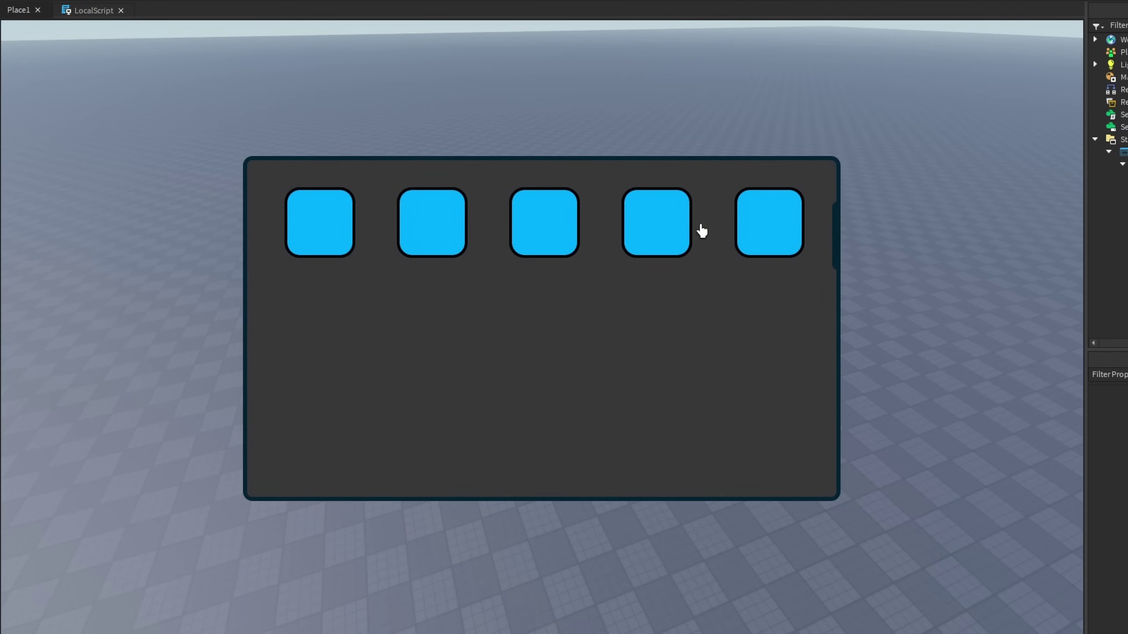
# - Examine the empty canvas area below the last tile row in the place view, then return to the first row
pyautogui.scroll(-5, 657, 287)
pyautogui.scroll(2, 607, 385)
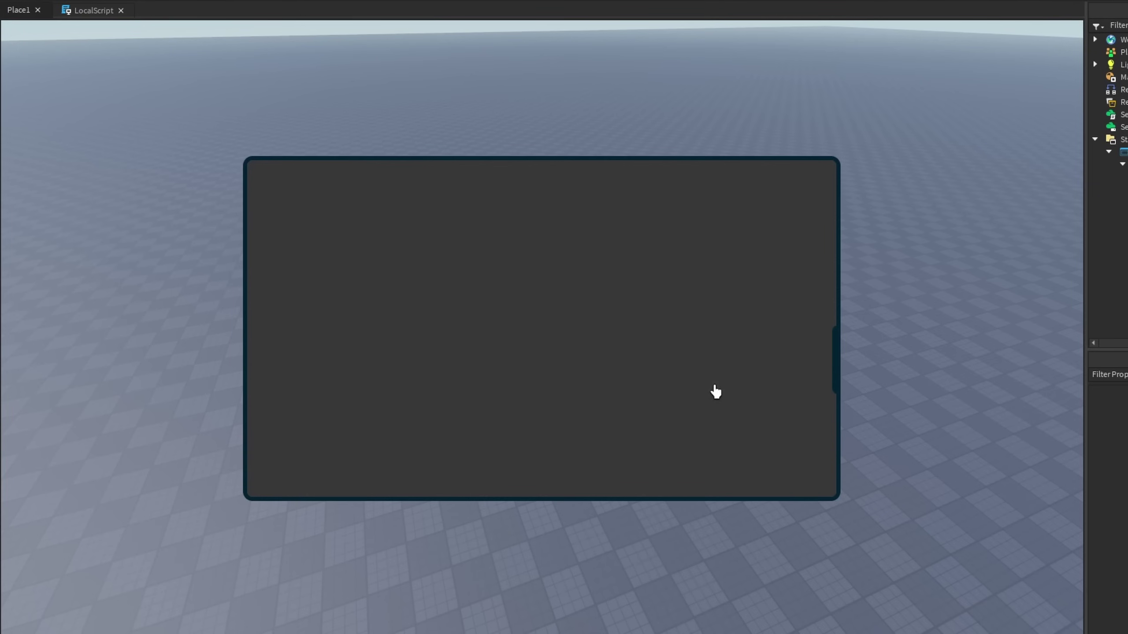
pyautogui.scroll(-2, 652, 406)
pyautogui.scroll(5, 646, 399)
pyautogui.scroll(1, 648, 394)
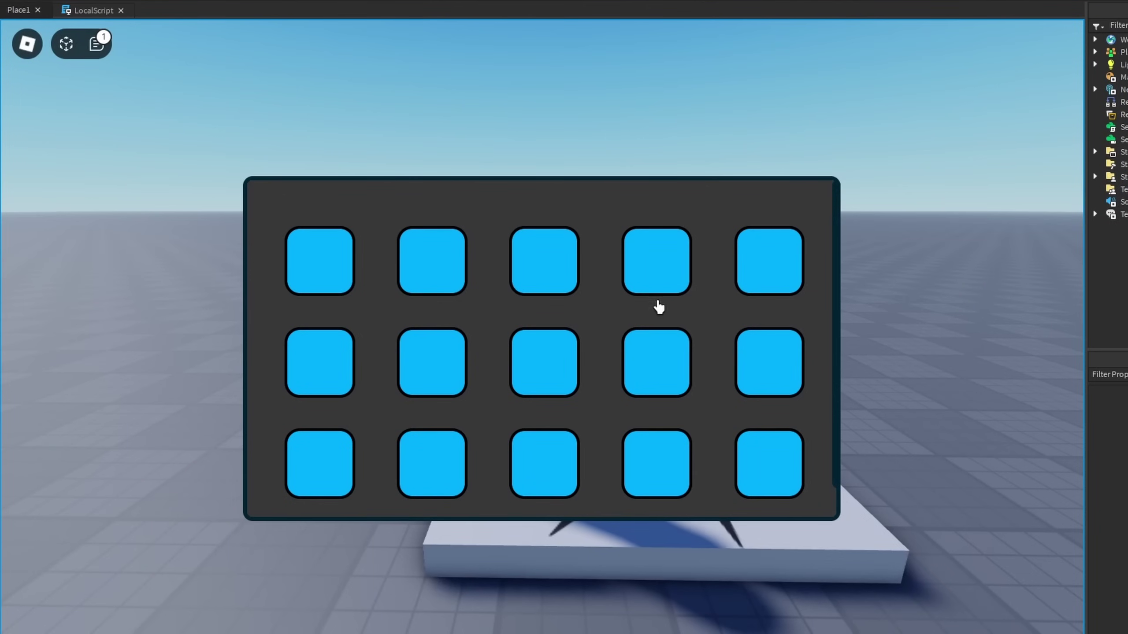
# - In the running playtest, scroll the blue tile grid repeatedly between its first and last rows to check the script-driven canvas length
pyautogui.scroll(-2, 558, 320)
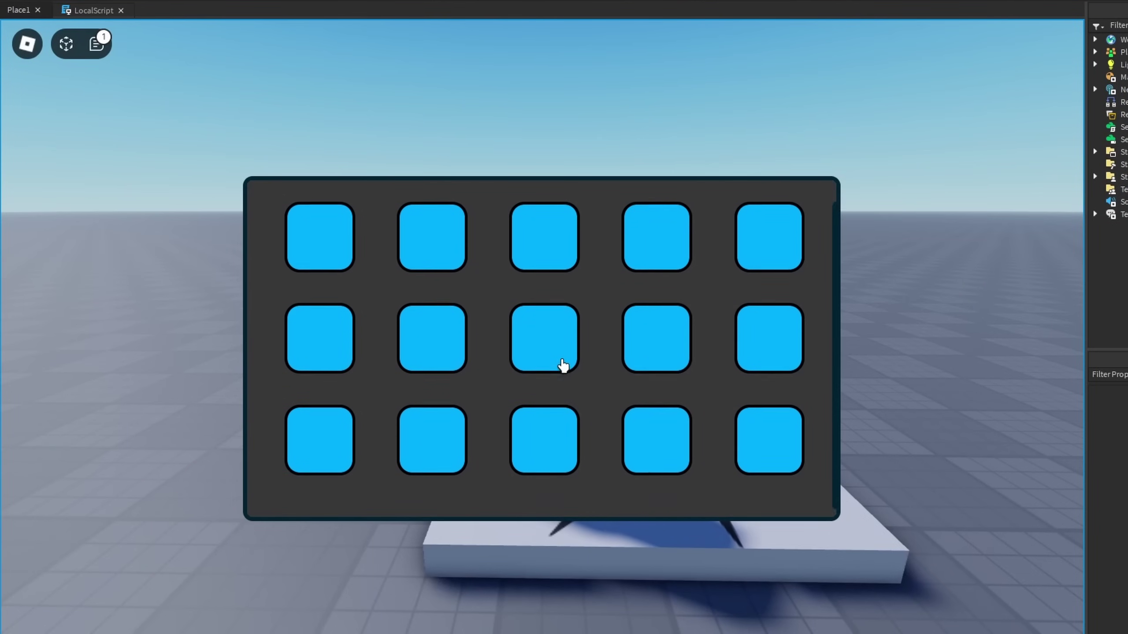
pyautogui.scroll(2, 564, 366)
pyautogui.scroll(-3, 586, 342)
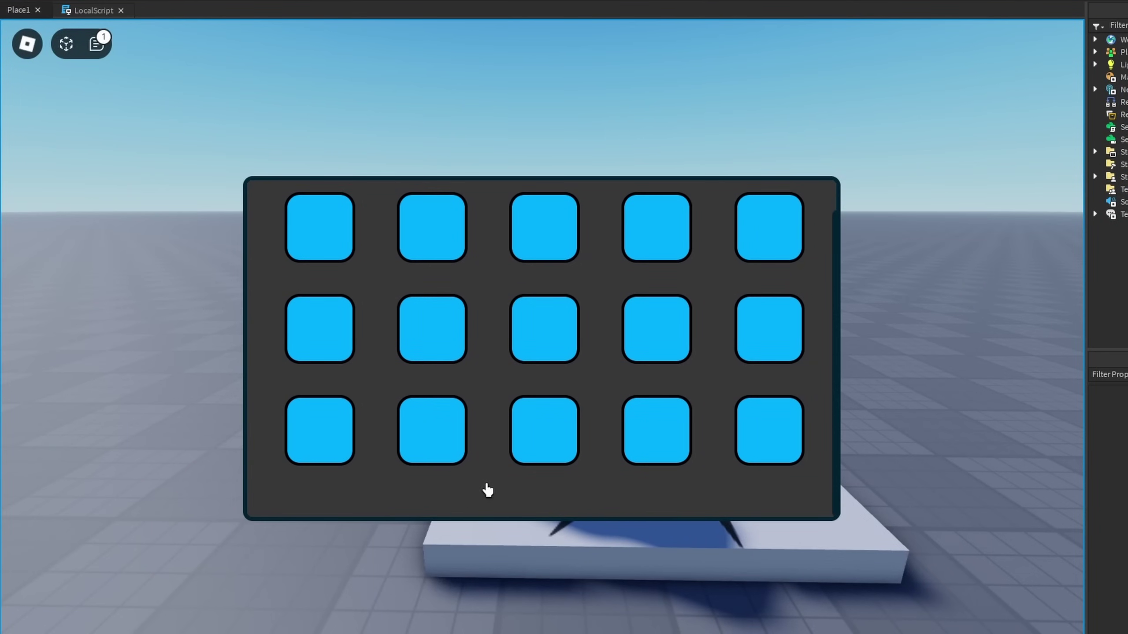
pyautogui.scroll(2, 571, 373)
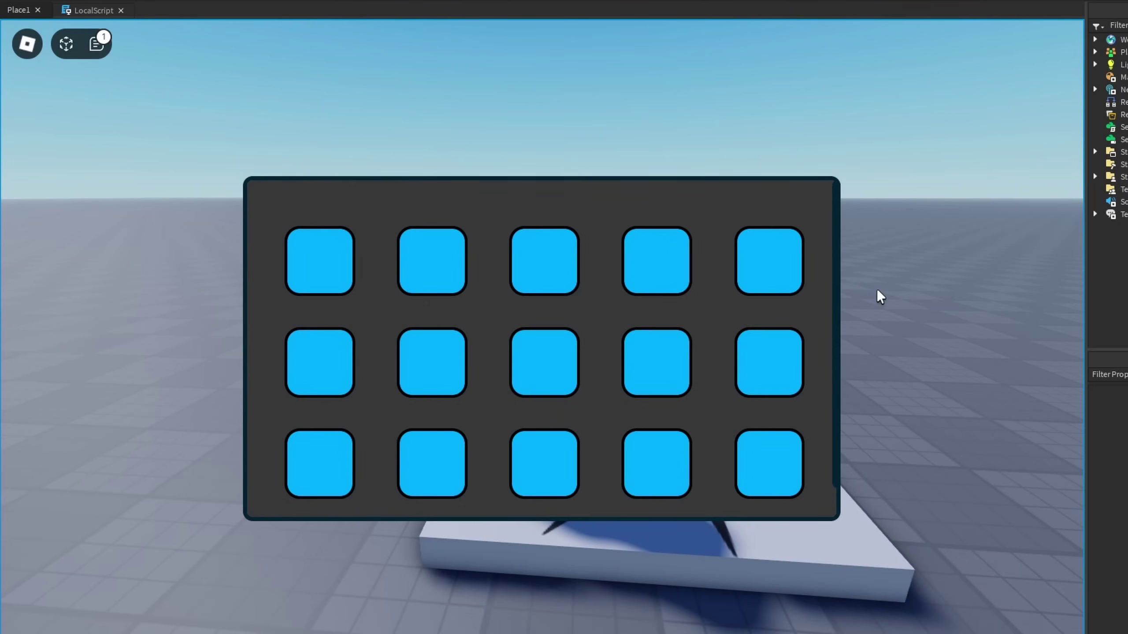
pyautogui.scroll(-2, 577, 355)
pyautogui.scroll(2, 510, 311)
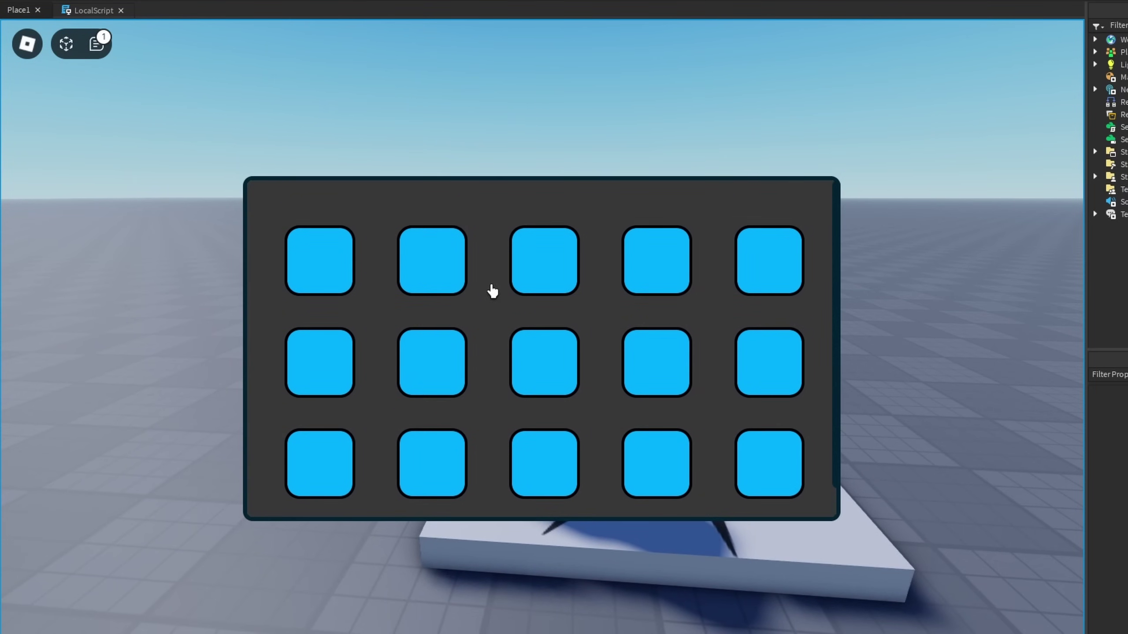
pyautogui.scroll(-2, 448, 346)
pyautogui.scroll(2, 622, 400)
pyautogui.scroll(-2, 644, 382)
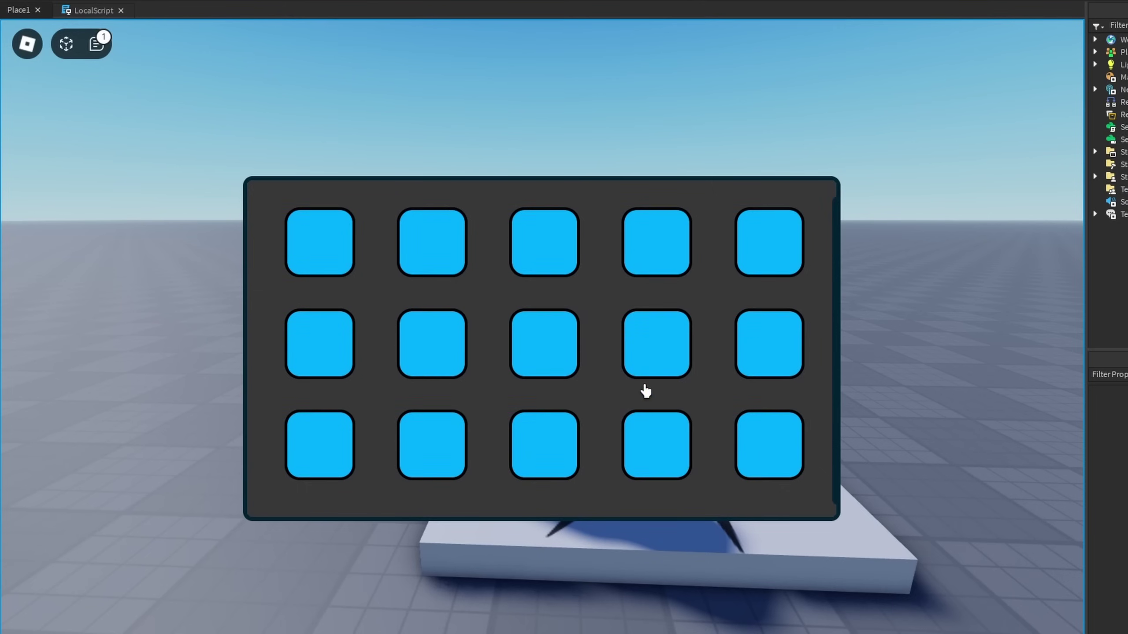
pyautogui.scroll(2, 666, 380)
pyautogui.moveTo(971, 280); pyautogui.dragTo(831, 318, button='right')
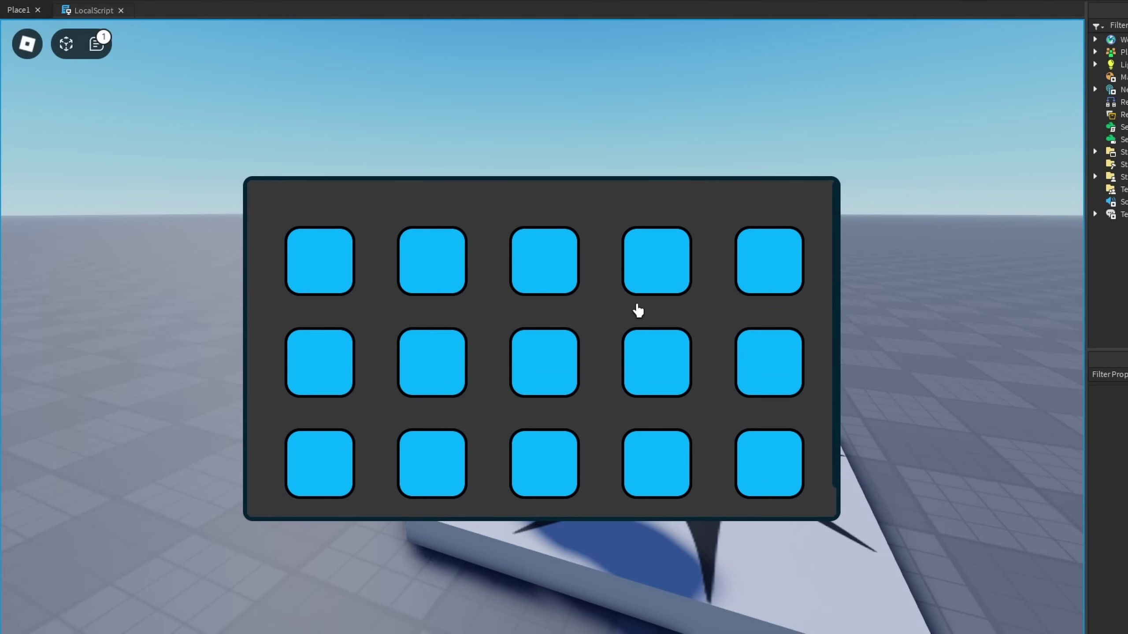
pyautogui.scroll(-2, 754, 294)
pyautogui.scroll(2, 779, 293)
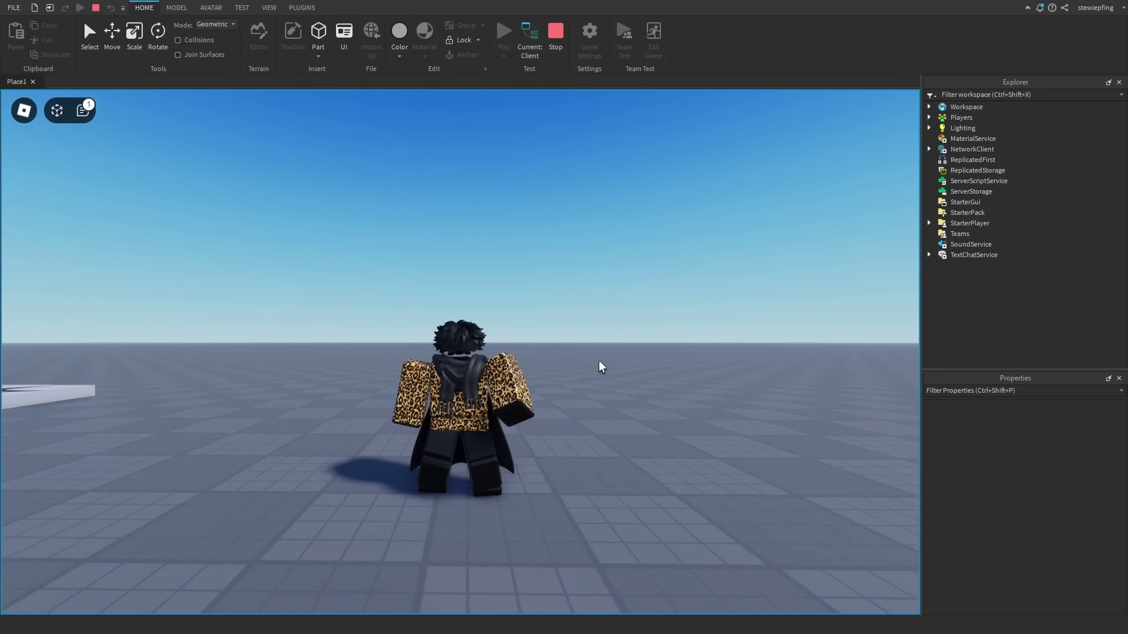
pyautogui.press('d')
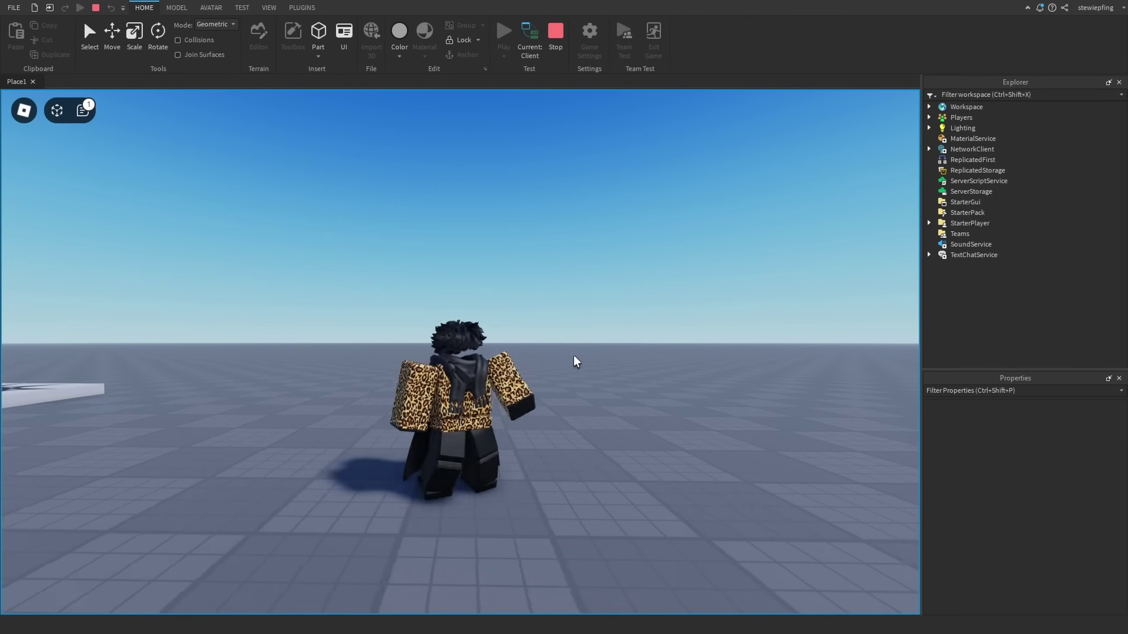
pyautogui.press('s')
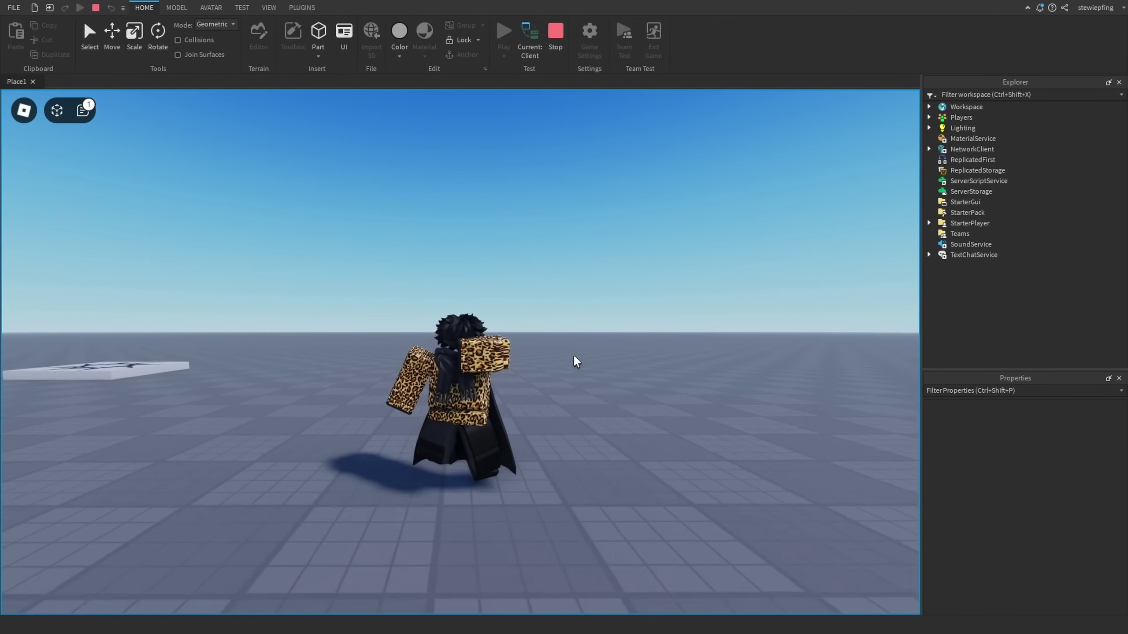